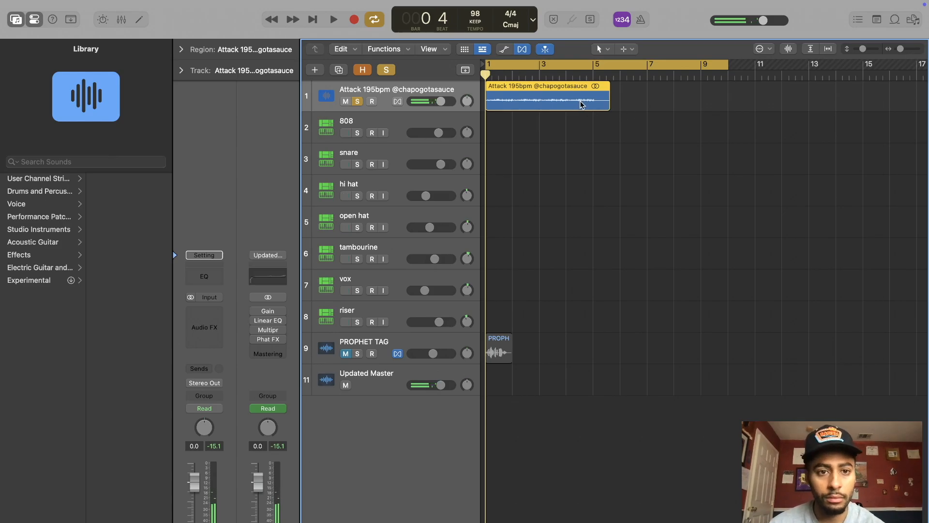
Step: Open the sample region for audio editing, check its start by ear and split it just before the sound begins
{"action": "double_click", "coordinate": [581, 105]}
{"action": "key", "text": "space"}
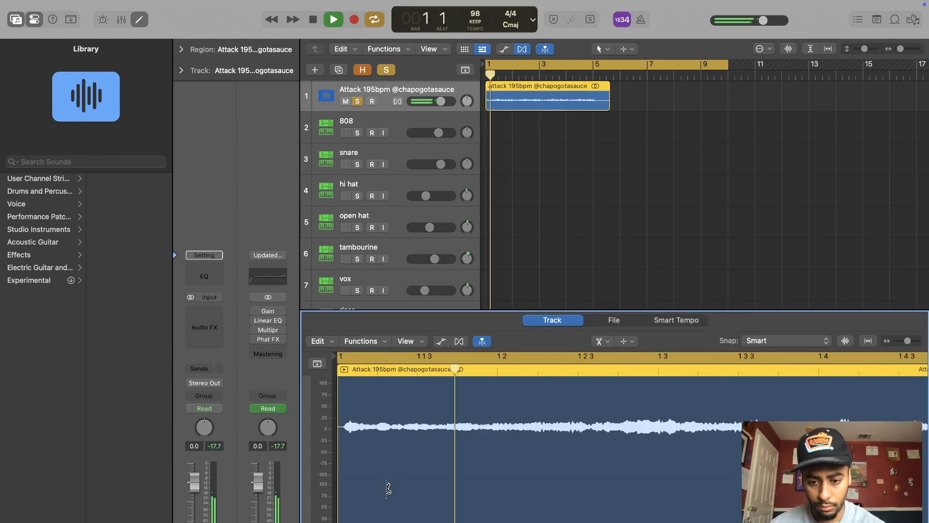
{"action": "key", "text": "space"}
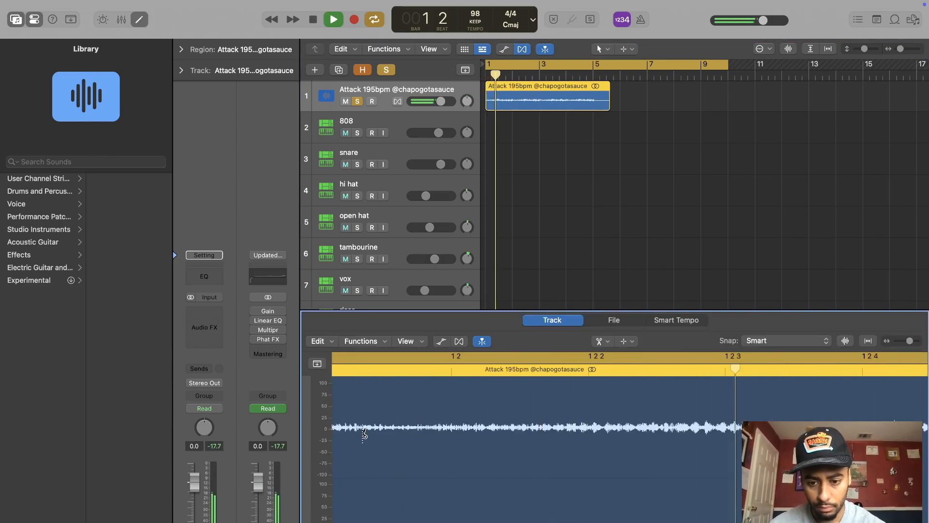
{"action": "key", "text": "space"}
{"action": "left_click", "coordinate": [358, 434]}
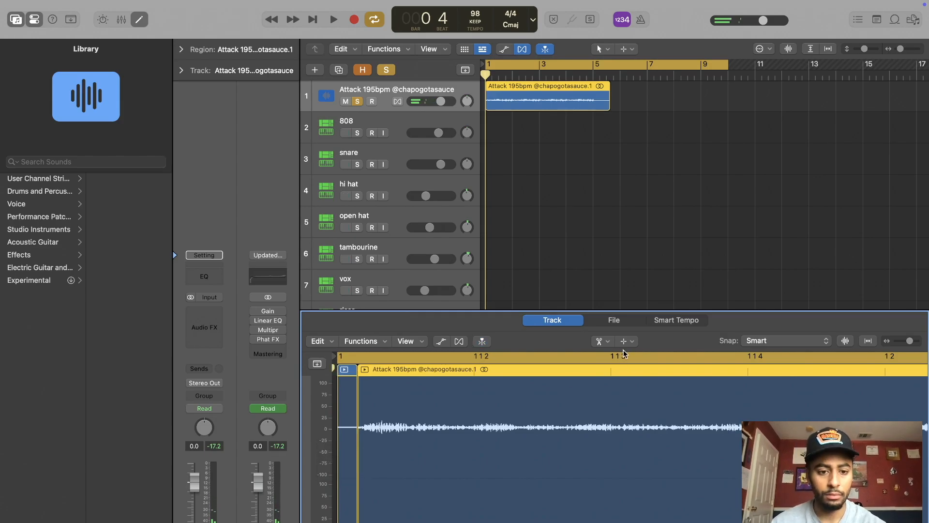
Step: Delete the short silent piece at the front of the sample and move the remaining region to bar 1
{"action": "left_click", "coordinate": [602, 341]}
{"action": "left_click", "coordinate": [616, 347]}
{"action": "left_click", "coordinate": [613, 355]}
{"action": "left_click", "coordinate": [350, 431]}
{"action": "key", "text": "Delete"}
{"action": "left_click_drag", "start_coordinate": [487, 402], "coordinate": [393, 404]}
Step: Trim the empty tail of the sample region so that it ends at bar 5
{"action": "key", "text": "space"}
{"action": "scroll", "coordinate": [494, 429], "scroll_direction": "down", "scroll_amount": 5}
{"action": "scroll", "coordinate": [494, 429], "scroll_direction": "down", "scroll_amount": 4}
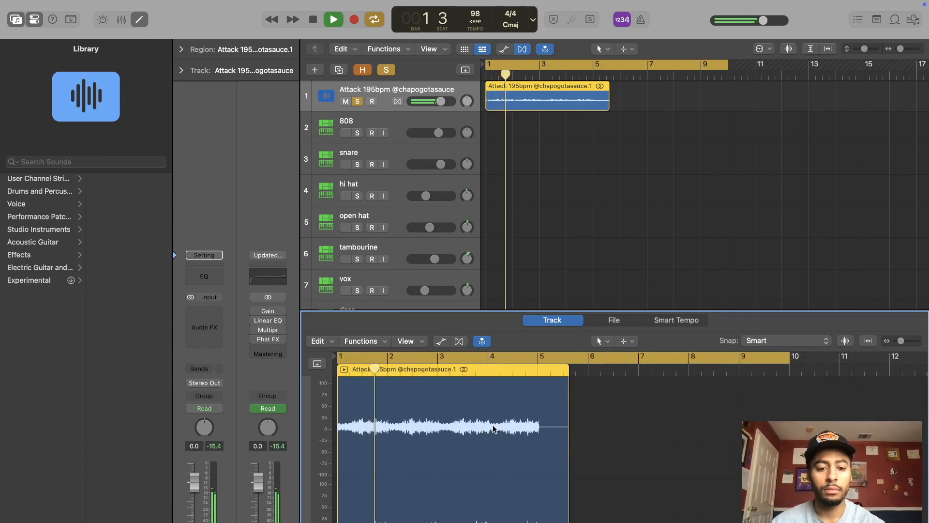
{"action": "scroll", "coordinate": [560, 463], "scroll_direction": "up", "scroll_amount": 2}
{"action": "left_click_drag", "start_coordinate": [799, 498], "coordinate": [742, 499]}
{"action": "scroll", "coordinate": [740, 499], "scroll_direction": "up", "scroll_amount": 5}
{"action": "scroll", "coordinate": [739, 499], "scroll_direction": "right", "scroll_amount": 8}
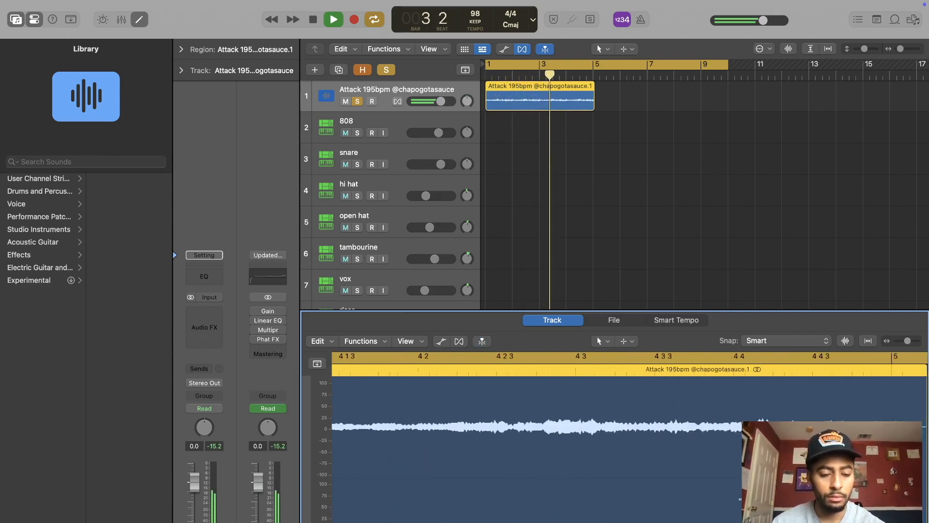
{"action": "scroll", "coordinate": [741, 499], "scroll_direction": "right", "scroll_amount": 8}
{"action": "left_click_drag", "start_coordinate": [540, 421], "coordinate": [523, 420]}
{"action": "key", "text": "space"}
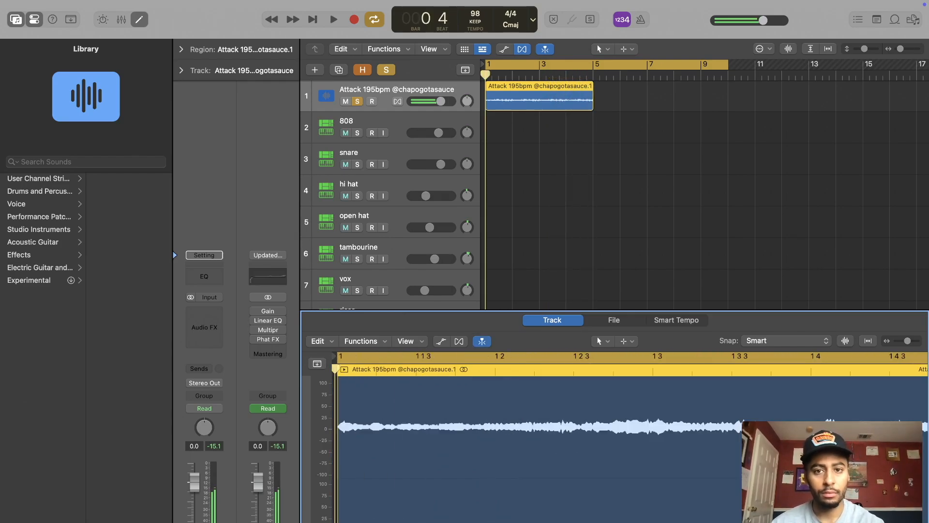
Step: Turn on Flex for the sample track and fit the end of the region exactly to bar 5
{"action": "left_click", "coordinate": [396, 101]}
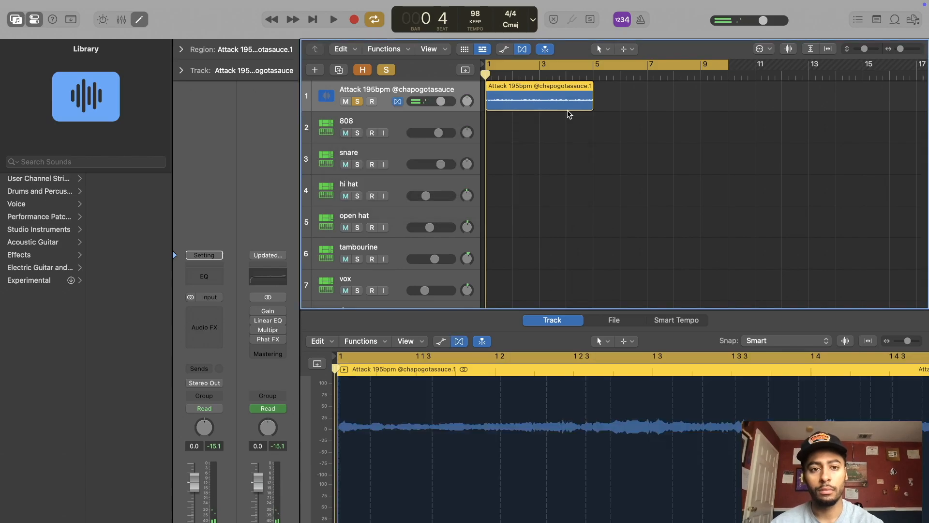
{"action": "mouse_move", "coordinate": [589, 92]}
{"action": "left_mouse_down"}
{"action": "mouse_move", "coordinate": [581, 92]}
{"action": "mouse_move", "coordinate": [589, 92]}
{"action": "left_mouse_up"}
Step: Shorten the cycle range to run from bar 1 to bar 5 during playback and switch off the metronome
{"action": "key", "text": "space"}
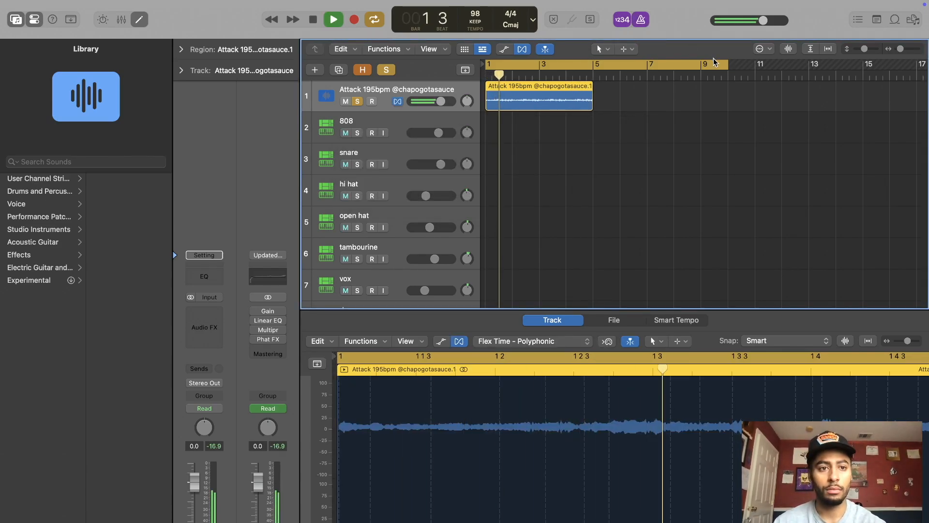
{"action": "left_click_drag", "start_coordinate": [728, 64], "coordinate": [593, 65]}
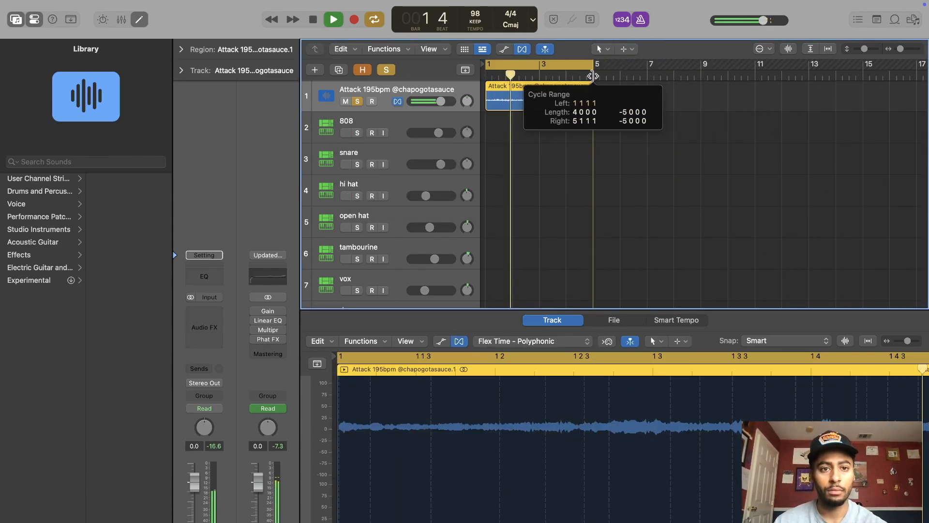
{"action": "left_click", "coordinate": [641, 20]}
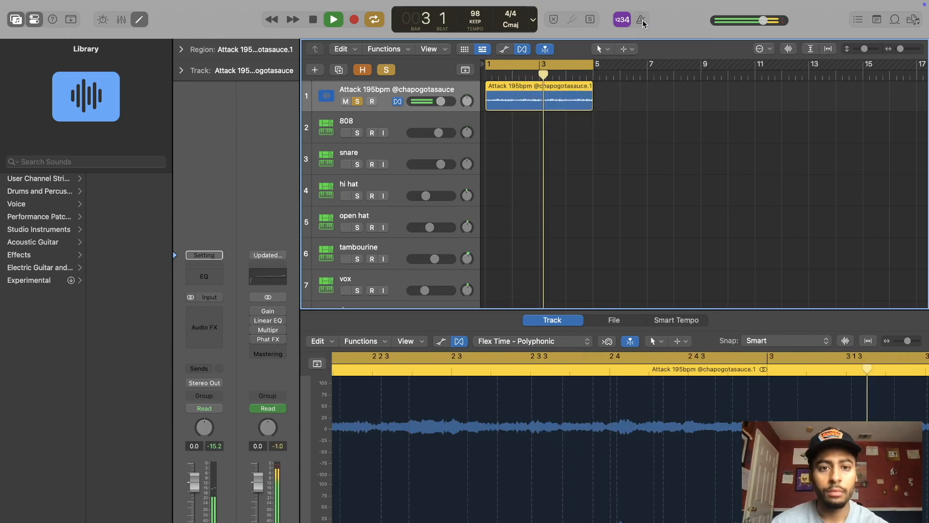
Step: Select the snare track and draw two short C1 notes on beats 2 and 4 of bar 1 with the Pencil tool
{"action": "left_click", "coordinate": [382, 154]}
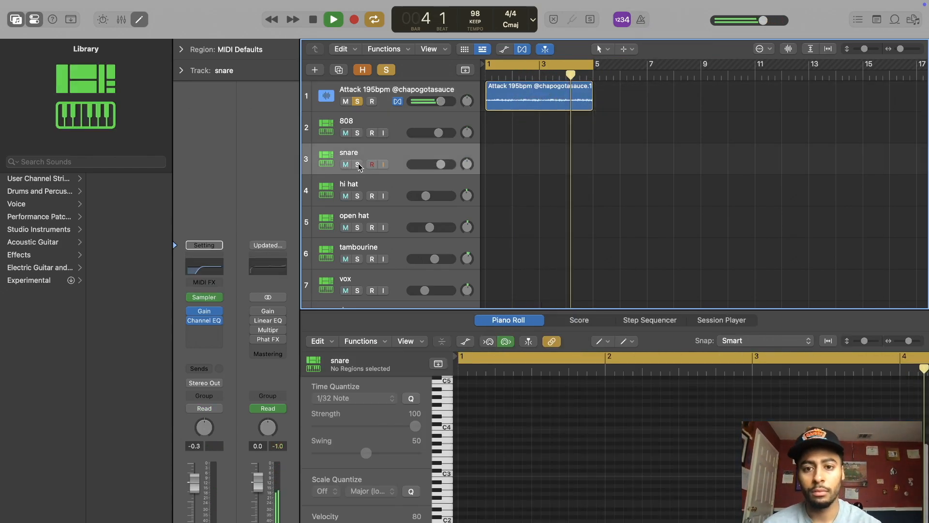
{"action": "left_click", "coordinate": [603, 346]}
{"action": "left_click", "coordinate": [624, 369]}
{"action": "scroll", "coordinate": [550, 484], "scroll_direction": "down", "scroll_amount": 5}
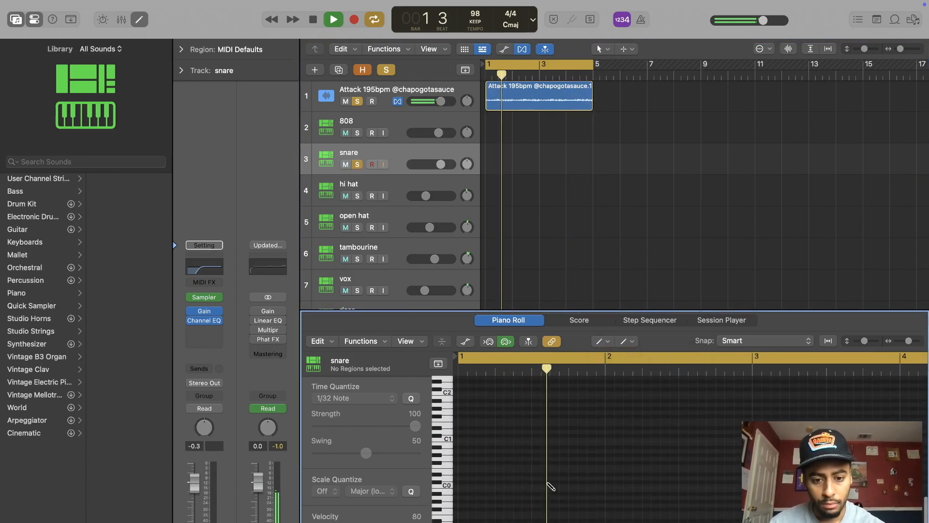
{"action": "left_click", "coordinate": [500, 439]}
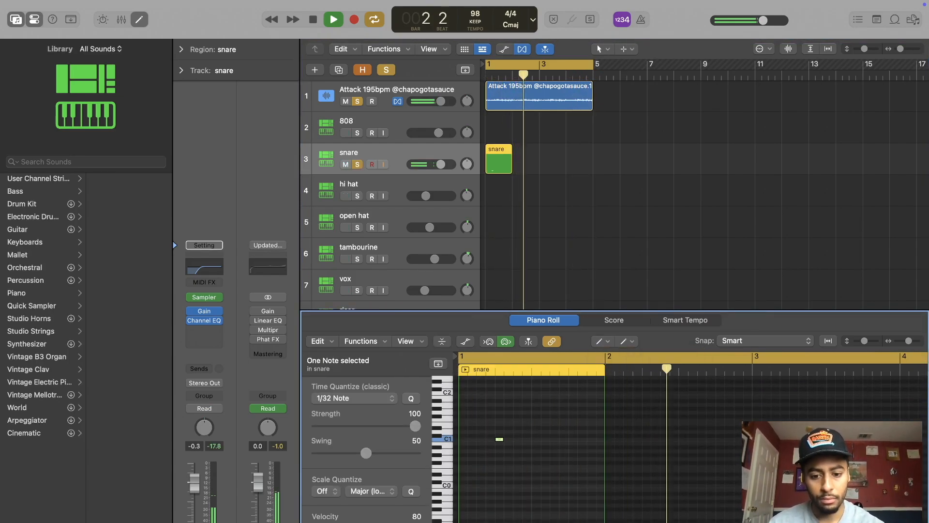
{"action": "left_click", "coordinate": [580, 439]}
{"action": "left_click_drag", "start_coordinate": [583, 440], "coordinate": [573, 440]}
Step: Set both snare notes to velocity 127 and raise them about four semitones above C1
{"action": "left_click", "coordinate": [603, 343]}
{"action": "left_click", "coordinate": [610, 355]}
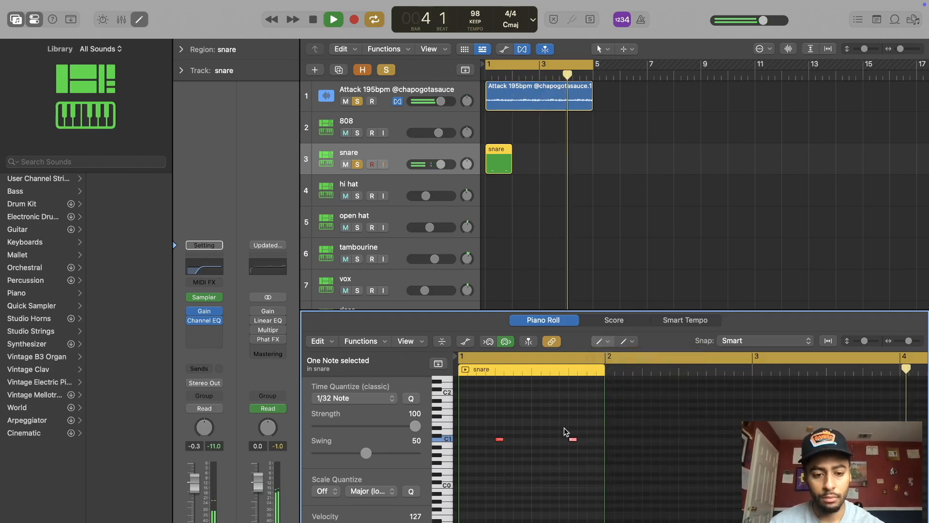
{"action": "left_click_drag", "start_coordinate": [498, 440], "coordinate": [498, 423]}
{"action": "left_click", "coordinate": [558, 437]}
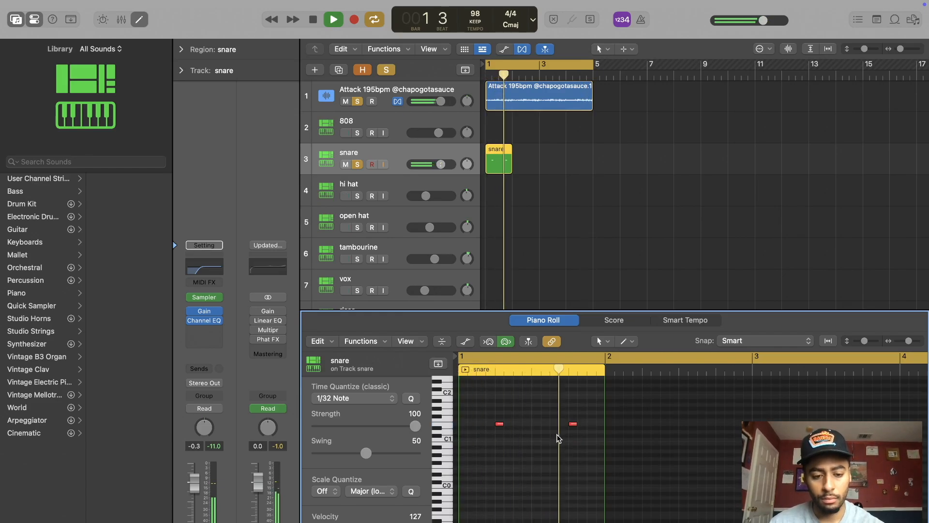
Step: Extend the snare region to bar 5 and fill bar 2 with copies of both notes plus a velocity 77 note just after beat 3
{"action": "left_click_drag", "start_coordinate": [512, 162], "coordinate": [588, 165]}
{"action": "key", "text": "space"}
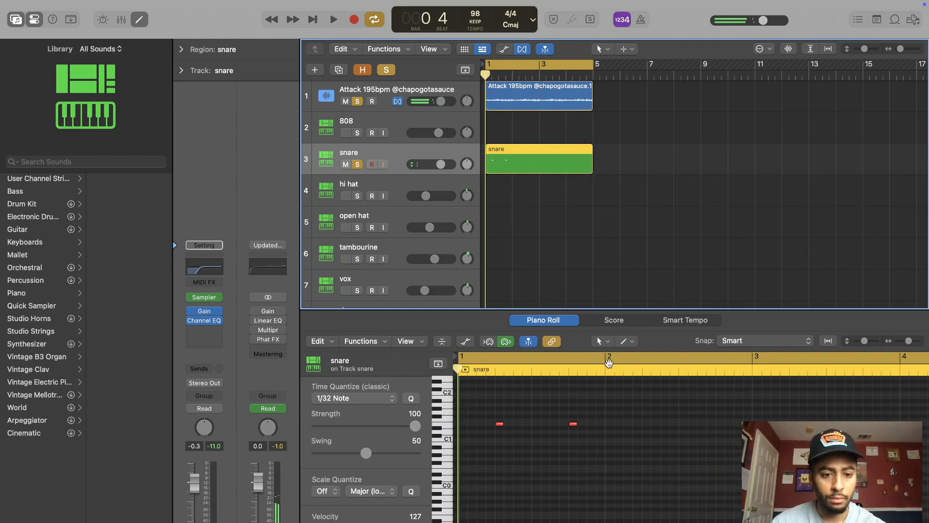
{"action": "left_click", "coordinate": [642, 371]}
{"action": "key", "text": "super+v"}
{"action": "key", "text": "t"}
{"action": "left_click", "coordinate": [624, 368]}
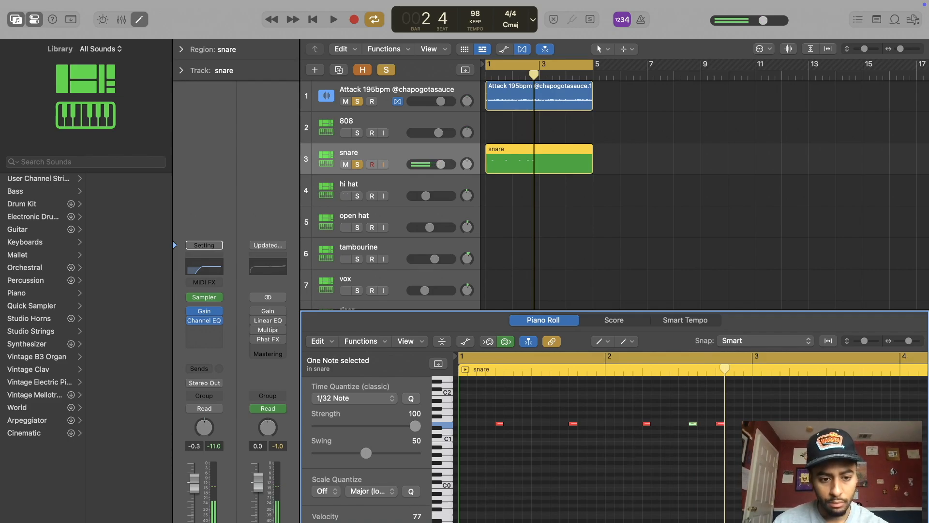
{"action": "key", "text": "space"}
Step: Split the snare region at bar 3 with its two-bar pattern repeated over bars 3 and 4
{"action": "mouse_move", "coordinate": [591, 170]}
{"action": "left_mouse_down"}
{"action": "mouse_move", "coordinate": [534, 171]}
{"action": "mouse_move", "coordinate": [600, 174]}
{"action": "mouse_move", "coordinate": [592, 172]}
{"action": "left_mouse_up"}
{"action": "left_click", "coordinate": [599, 49]}
{"action": "left_click", "coordinate": [623, 111]}
{"action": "left_click", "coordinate": [542, 161]}
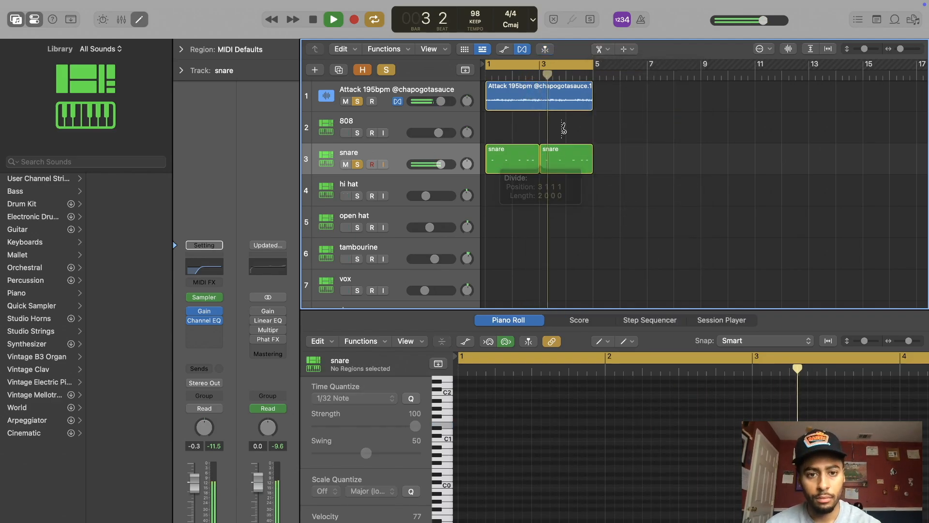
Step: Join the two snare regions into a single region spanning bar 1 to bar 5
{"action": "left_click", "coordinate": [600, 49]}
{"action": "left_click", "coordinate": [630, 124]}
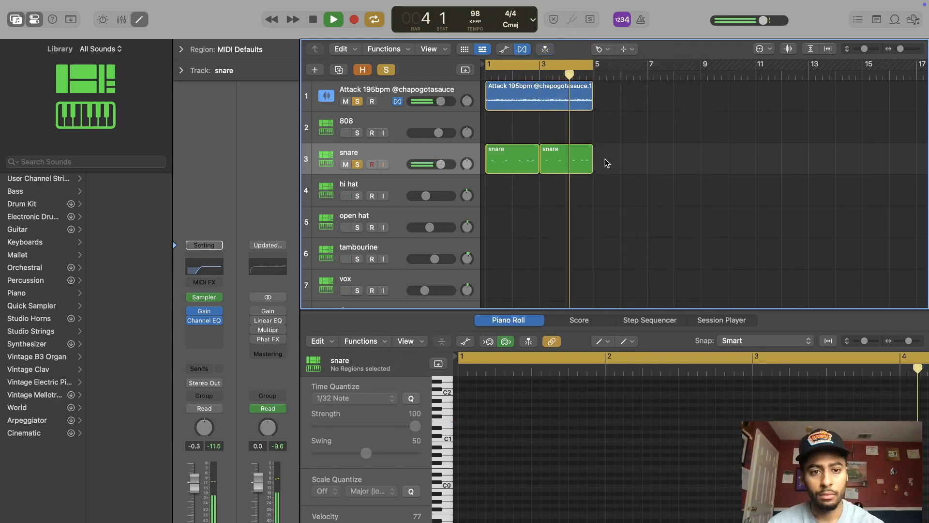
{"action": "left_click_drag", "start_coordinate": [605, 159], "coordinate": [504, 159]}
{"action": "left_click", "coordinate": [504, 158]}
{"action": "left_click", "coordinate": [600, 49]}
{"action": "left_click", "coordinate": [629, 63]}
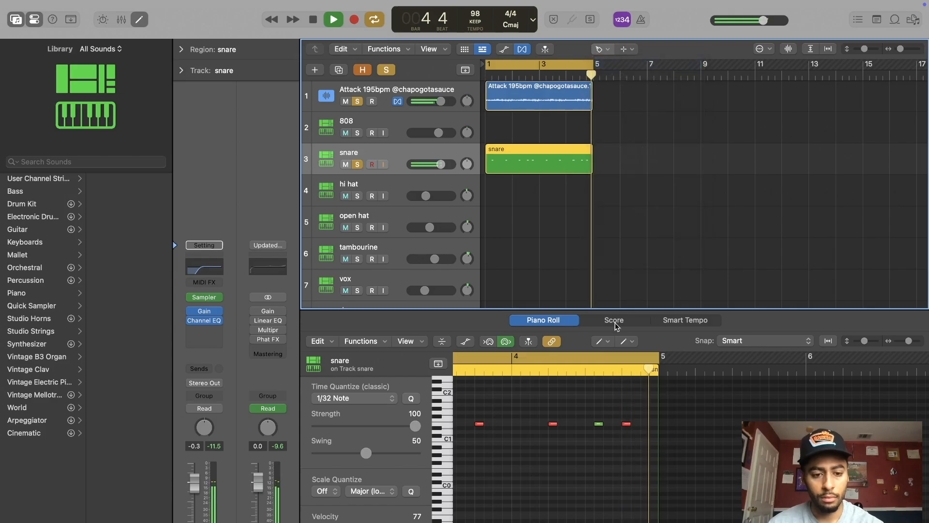
Step: Move the soft snare note in bar 4 to just before beat 2 and add two soft notes after the beat 4 hit
{"action": "left_click_drag", "start_coordinate": [600, 426], "coordinate": [536, 425]}
{"action": "left_click", "coordinate": [599, 342]}
{"action": "left_click", "coordinate": [617, 370]}
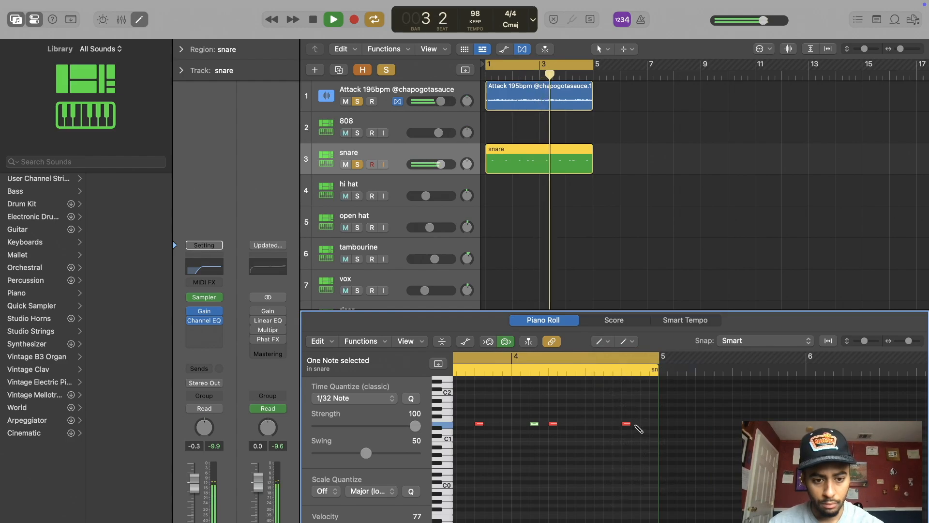
{"action": "left_click", "coordinate": [654, 424]}
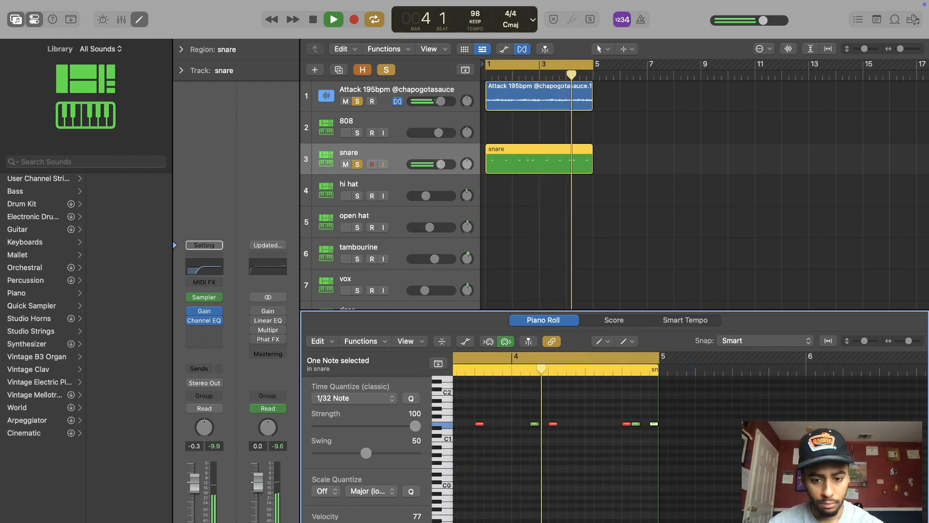
{"action": "left_click", "coordinate": [606, 342]}
{"action": "left_click", "coordinate": [611, 355]}
{"action": "left_click", "coordinate": [545, 394]}
Step: Solo the hi hat track and draw short consecutive C1 notes from the start of bar 1 with the Pencil tool
{"action": "left_click", "coordinate": [139, 19]}
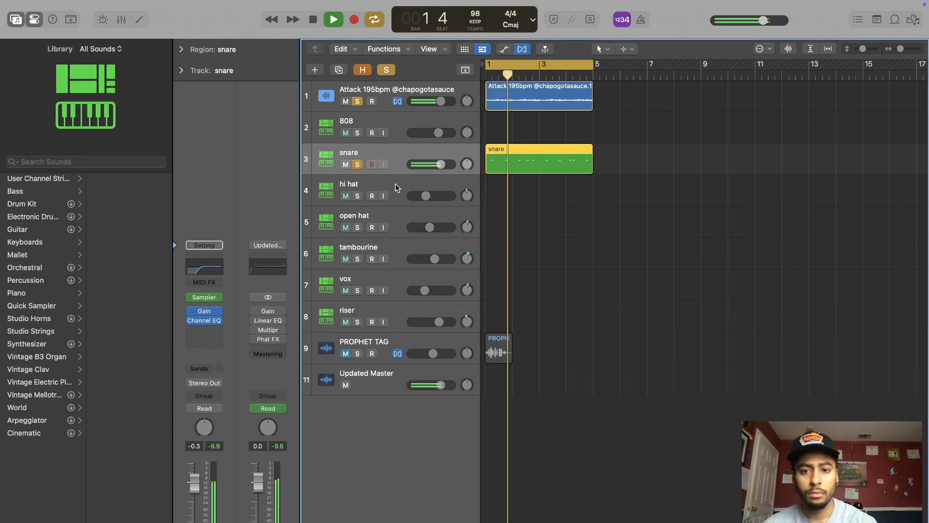
{"action": "left_click", "coordinate": [358, 196]}
{"action": "left_click", "coordinate": [140, 19]}
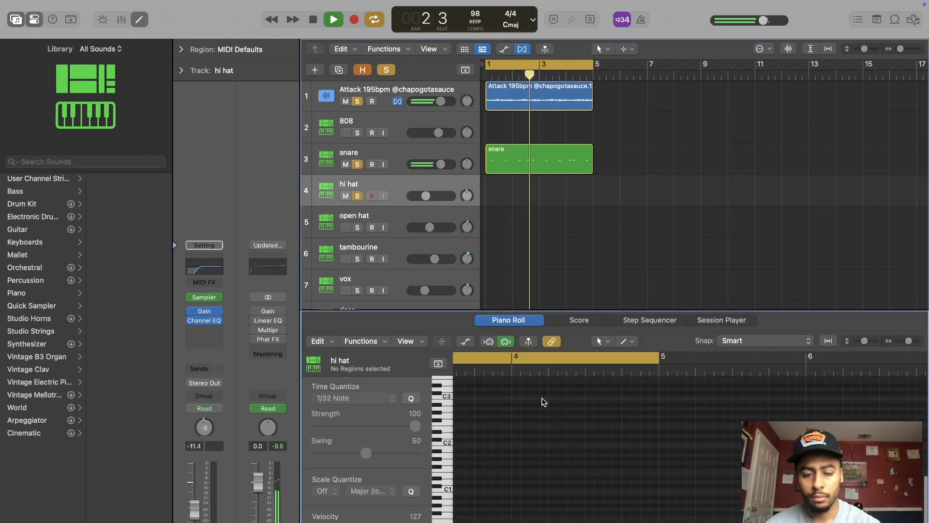
{"action": "left_click", "coordinate": [602, 341]}
{"action": "left_click", "coordinate": [609, 356]}
{"action": "left_click", "coordinate": [602, 341]}
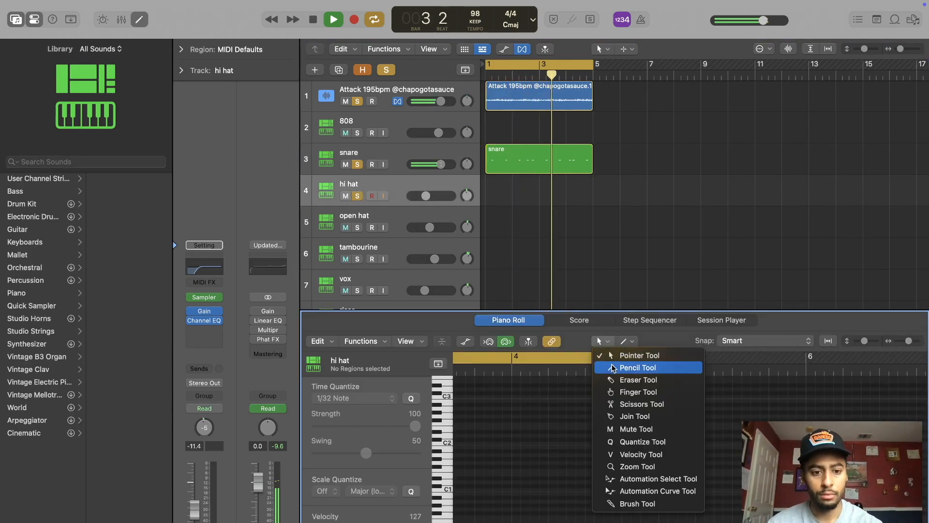
{"action": "left_click", "coordinate": [638, 367]}
{"action": "key", "text": "space"}
{"action": "left_click", "coordinate": [462, 490]}
{"action": "left_click", "coordinate": [471, 490]}
{"action": "left_click", "coordinate": [480, 490]}
Step: Extend the hi hat pattern to bar 5 and split the region at bar 3
{"action": "left_click_drag", "start_coordinate": [506, 203], "coordinate": [591, 186]}
{"action": "left_click", "coordinate": [604, 49]}
{"action": "left_click", "coordinate": [619, 112]}
{"action": "left_click", "coordinate": [542, 188]}
Step: Join the two hi hat regions into one spanning bar 1 to bar 5 and play it back
{"action": "left_click", "coordinate": [604, 49]}
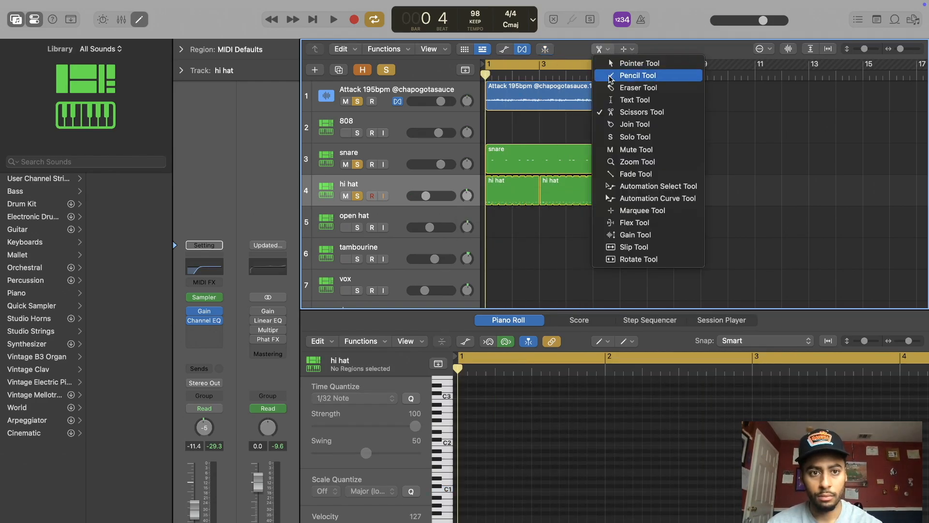
{"action": "left_click", "coordinate": [624, 64]}
{"action": "left_click_drag", "start_coordinate": [624, 193], "coordinate": [514, 194]}
{"action": "key", "text": "super+j"}
{"action": "key", "text": "space"}
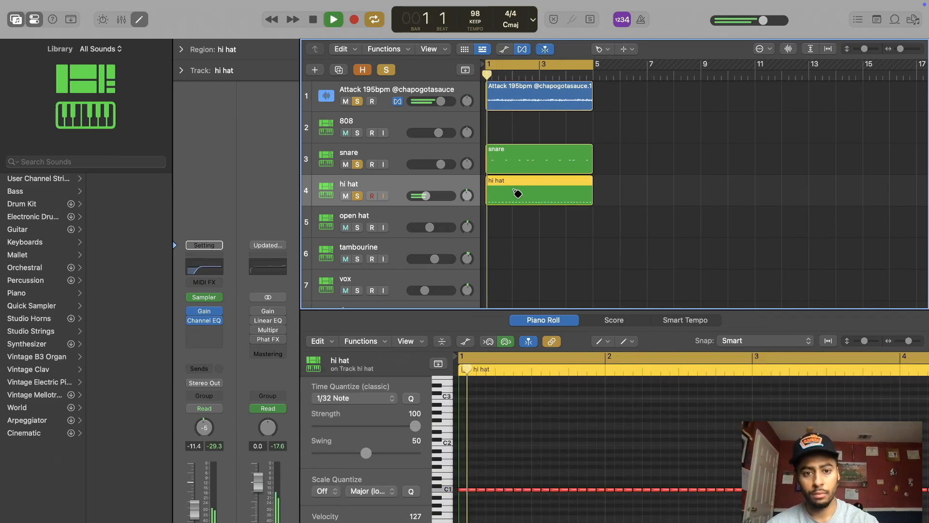
Step: Split one hi hat note near the end of bar 2 and another at the start of bar 4 with the Scissors tool
{"action": "left_click", "coordinate": [599, 342]}
{"action": "left_click", "coordinate": [613, 355]}
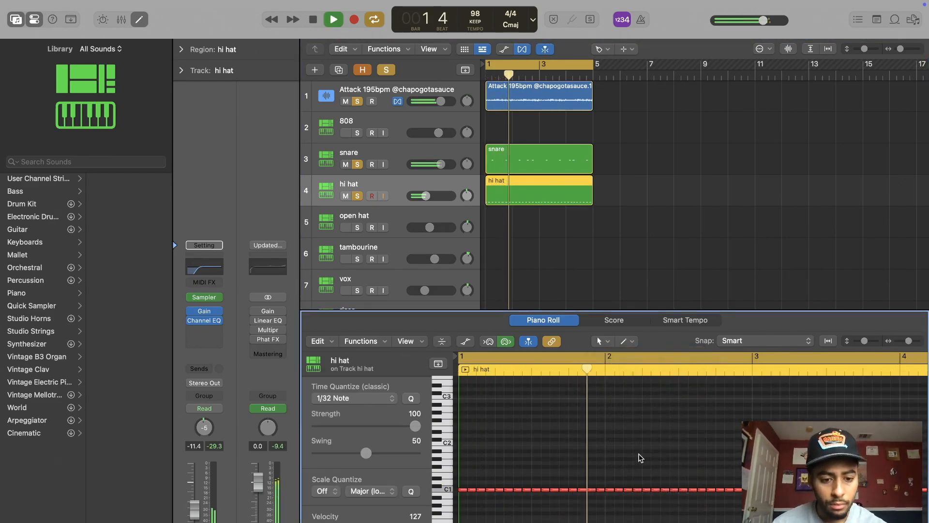
{"action": "left_click", "coordinate": [600, 342]}
{"action": "left_click", "coordinate": [634, 404]}
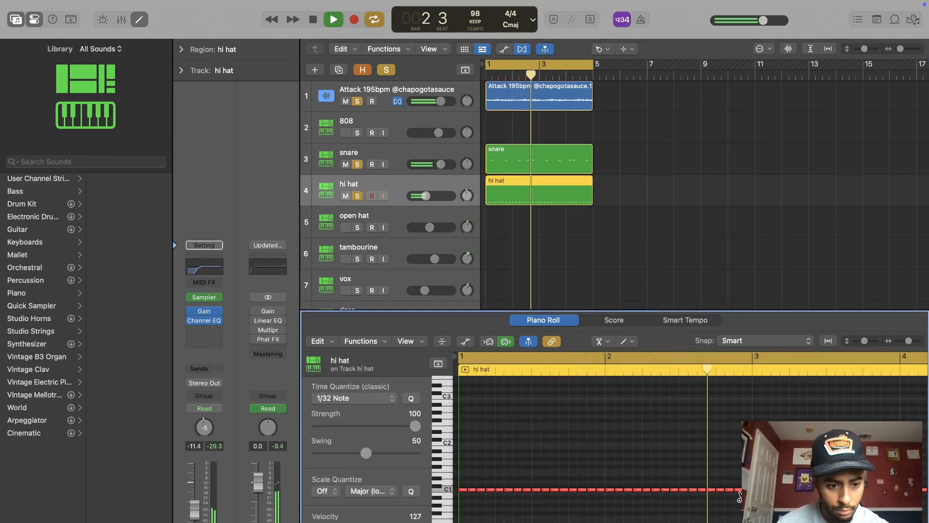
{"action": "left_click", "coordinate": [740, 490]}
{"action": "scroll", "coordinate": [739, 490], "scroll_direction": "right", "scroll_amount": 5}
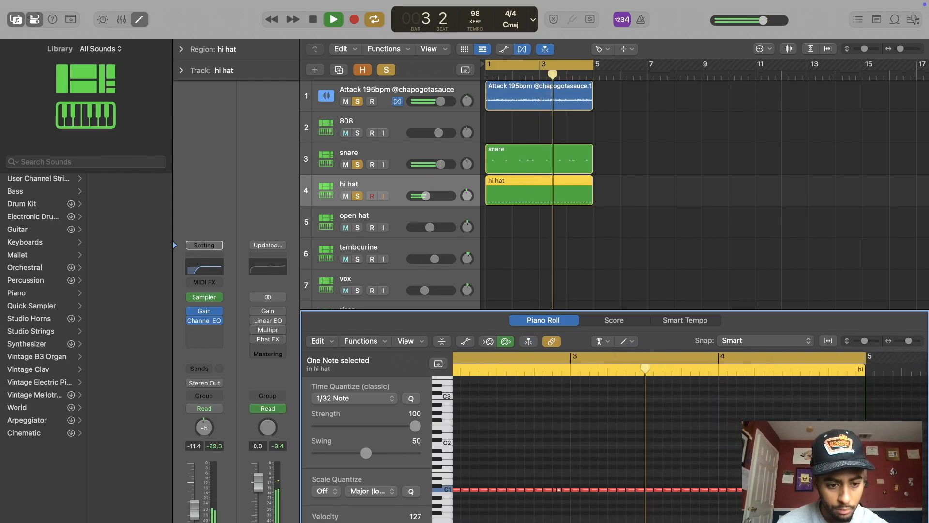
{"action": "left_click", "coordinate": [711, 496]}
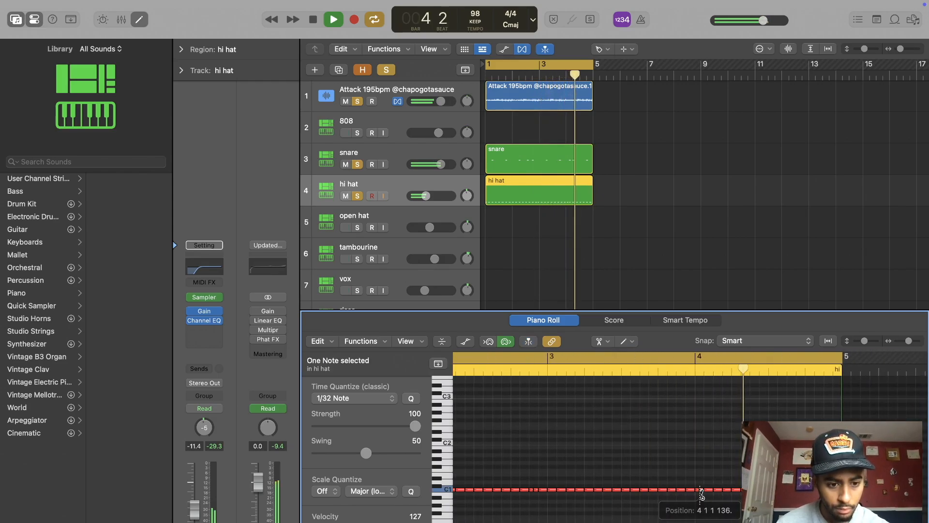
{"action": "scroll", "coordinate": [566, 450], "scroll_direction": "left", "scroll_amount": 5}
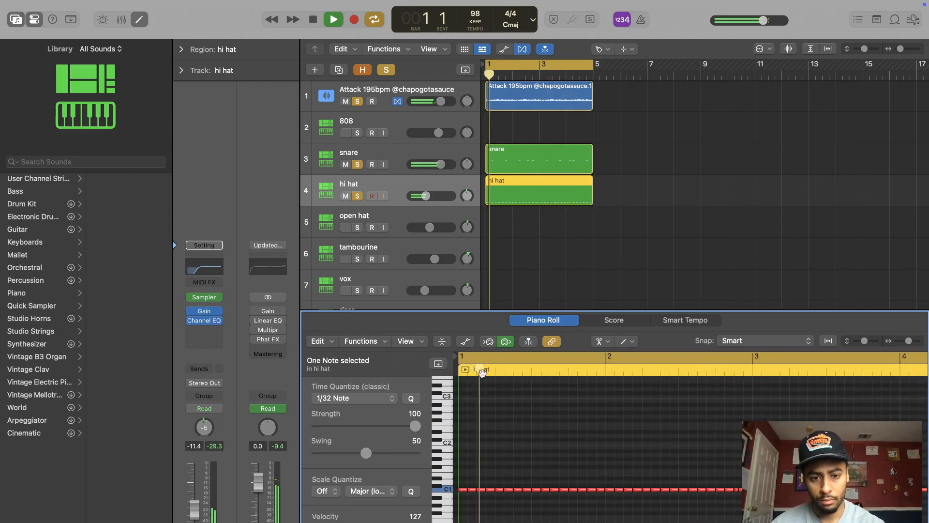
Step: Paint hi hat notes at C1 over the first beat of bar 1 with the Brush tool
{"action": "left_click", "coordinate": [604, 342]}
{"action": "left_click", "coordinate": [632, 503]}
{"action": "left_click_drag", "start_coordinate": [461, 490], "coordinate": [494, 493]}
{"action": "left_click", "coordinate": [600, 341]}
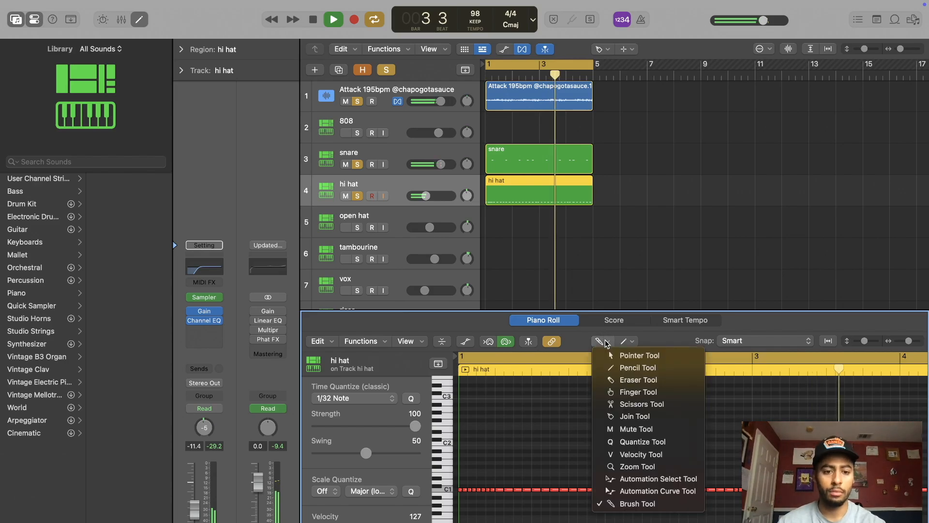
{"action": "left_click", "coordinate": [629, 355]}
Step: Solo the open hat and tambourine tracks and draw a C1 tambourine note over the last beat of bar 4 with the Pencil tool
{"action": "left_click", "coordinate": [418, 237]}
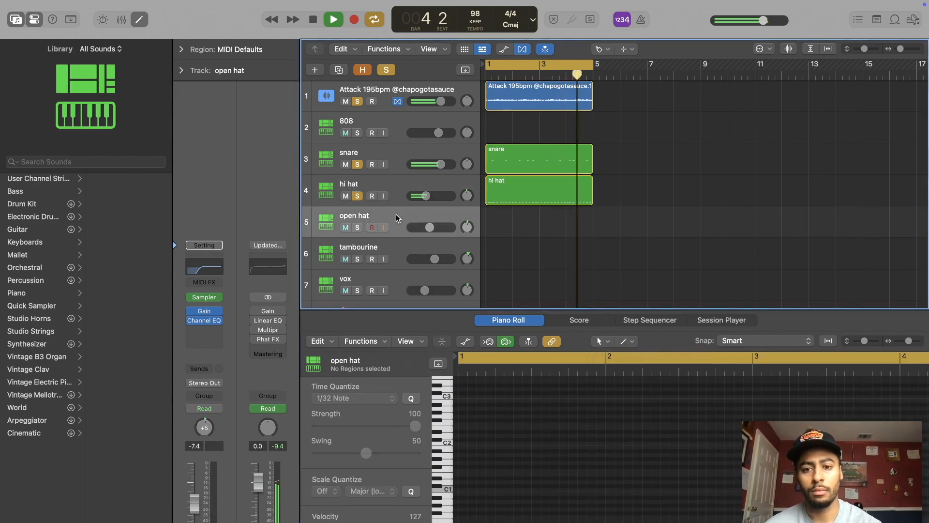
{"action": "left_click", "coordinate": [603, 342]}
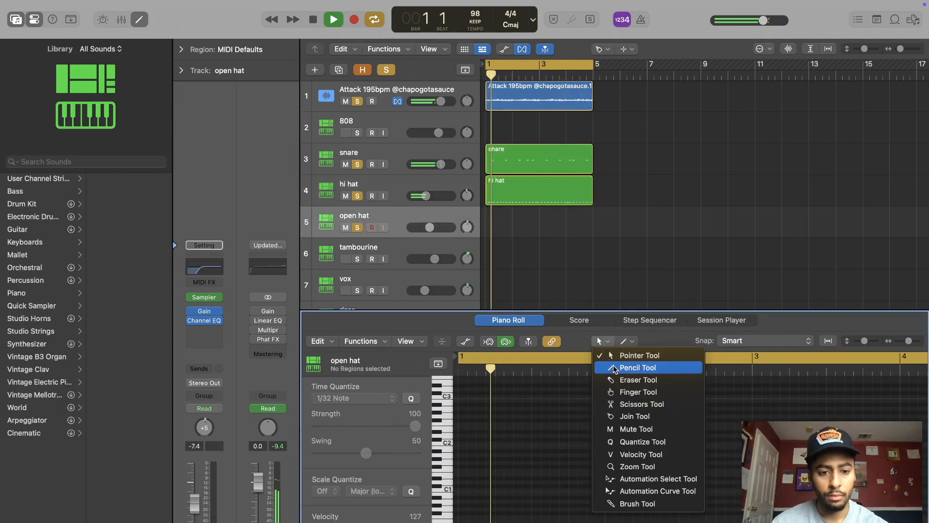
{"action": "left_click", "coordinate": [625, 367]}
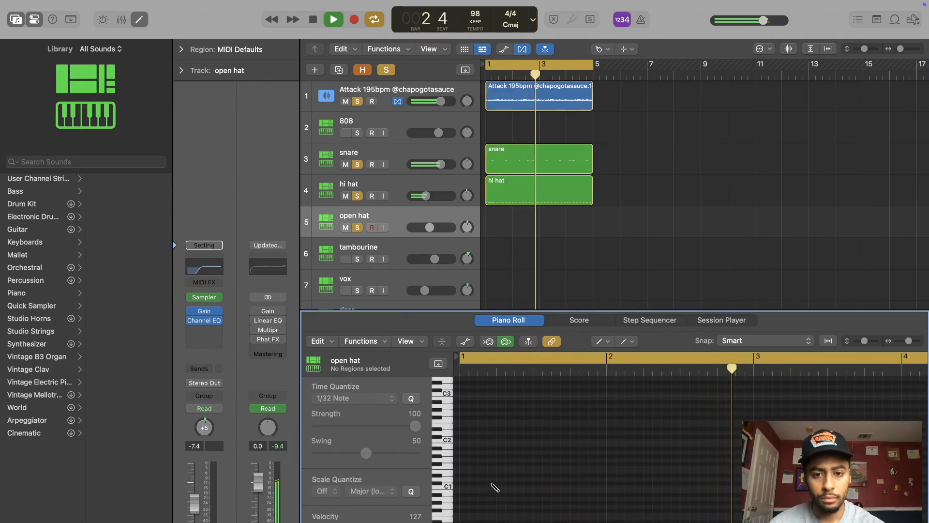
{"action": "left_click", "coordinate": [357, 258]}
{"action": "left_click", "coordinate": [382, 257]}
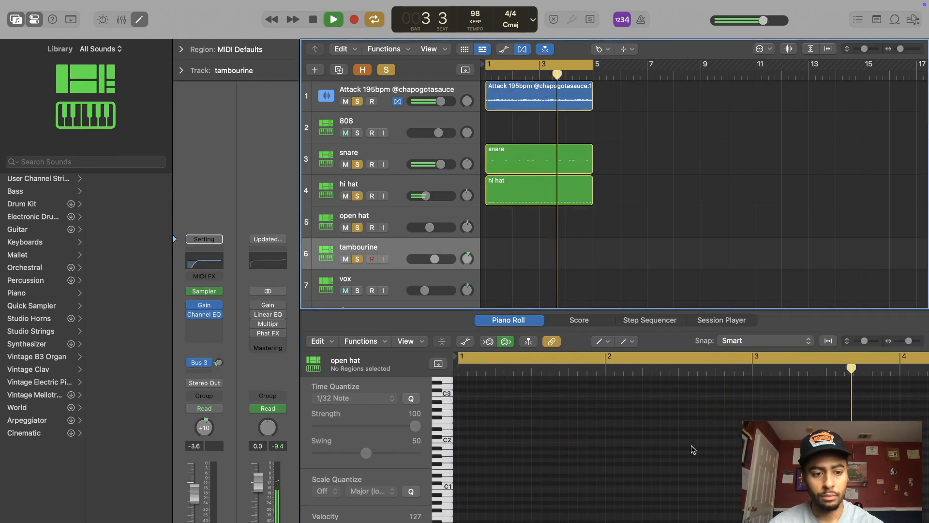
{"action": "left_click", "coordinate": [659, 489]}
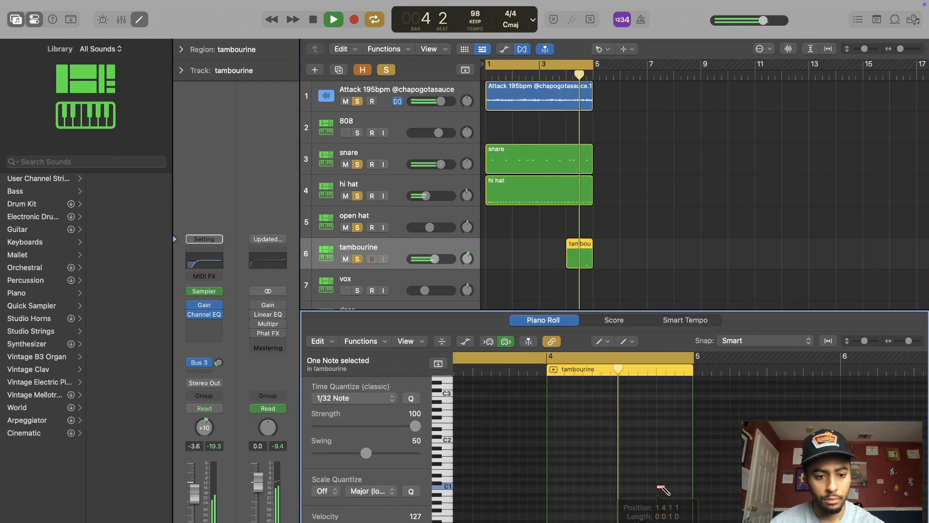
Step: Extend the start of the tambourine region back to bar 1 with the Pointer tool
{"action": "left_click", "coordinate": [570, 267]}
{"action": "left_click", "coordinate": [600, 49]}
{"action": "left_click", "coordinate": [614, 62]}
{"action": "left_click_drag", "start_coordinate": [571, 266], "coordinate": [486, 266]}
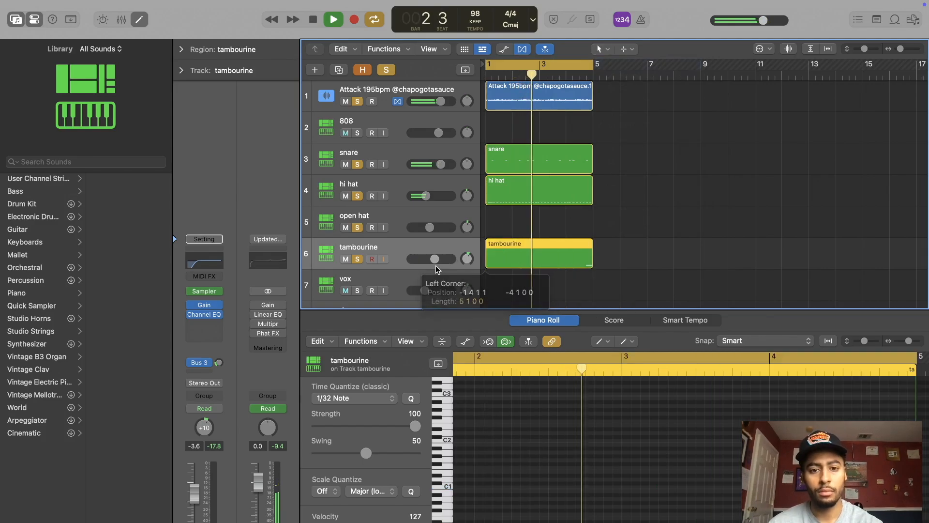
Step: Lower the melody track's volume to -1.0 dB and roll off its low end with a Channel EQ low cut
{"action": "left_click", "coordinate": [429, 82]}
{"action": "left_click_drag", "start_coordinate": [441, 101], "coordinate": [438, 102]}
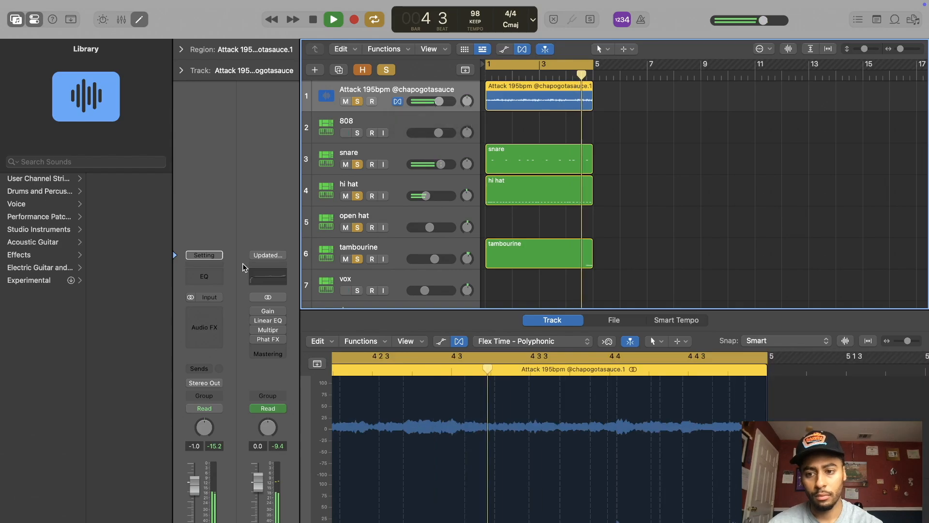
{"action": "left_click", "coordinate": [210, 277]}
{"action": "left_click", "coordinate": [323, 195]}
{"action": "left_click_drag", "start_coordinate": [318, 259], "coordinate": [440, 248]}
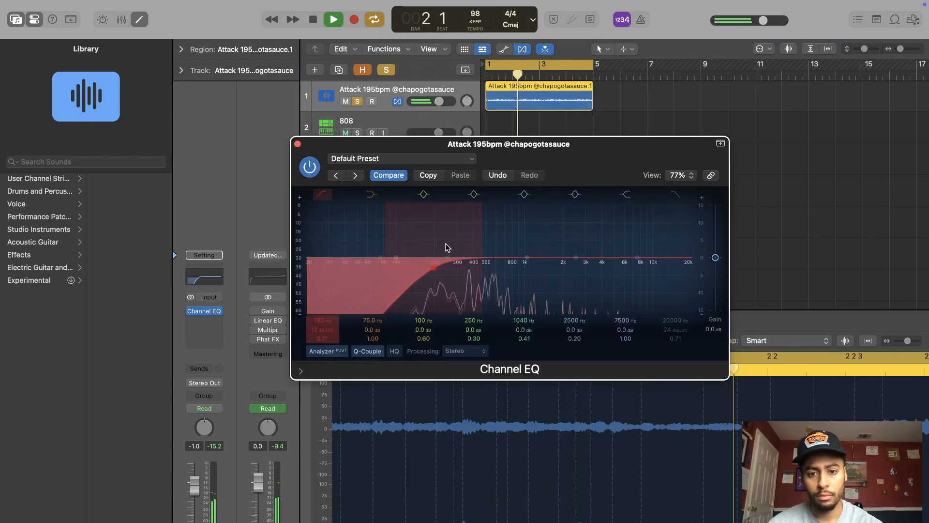
Step: Insert Decimort 2 after the Channel EQ on the melody track and set its resampler frequency to about 28522 Hz
{"action": "left_click", "coordinate": [222, 314]}
{"action": "left_click", "coordinate": [224, 315]}
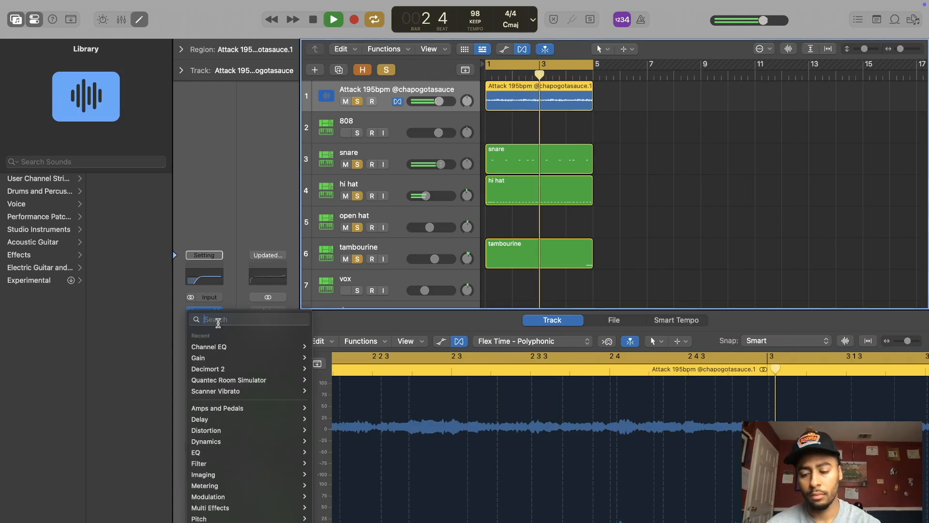
{"action": "mouse_move", "coordinate": [296, 369]}
{"action": "left_click", "coordinate": [332, 367]}
{"action": "left_click_drag", "start_coordinate": [447, 304], "coordinate": [446, 320]}
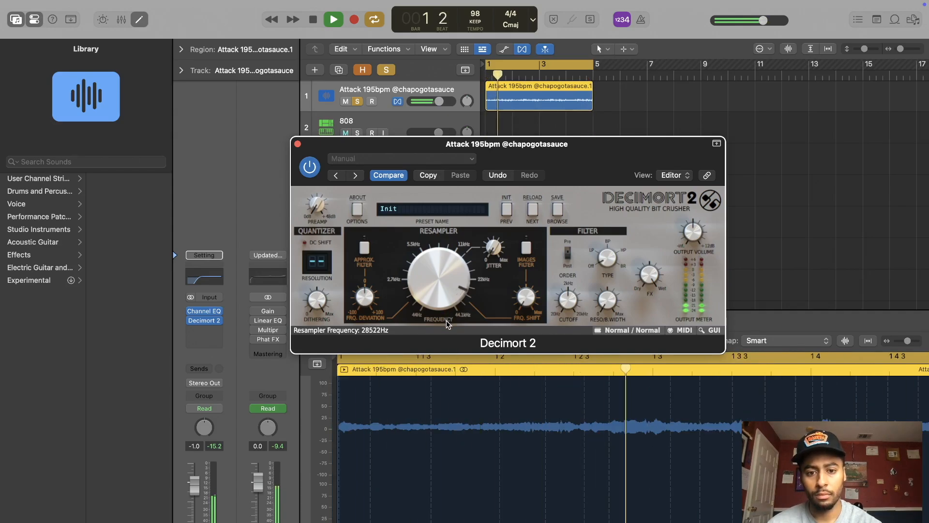
Step: Turn on the approximation and images filters in Decimort 2 and set the resampler frequency to about 21434 Hz
{"action": "left_click", "coordinate": [366, 250]}
{"action": "left_click_drag", "start_coordinate": [364, 295], "coordinate": [365, 307]}
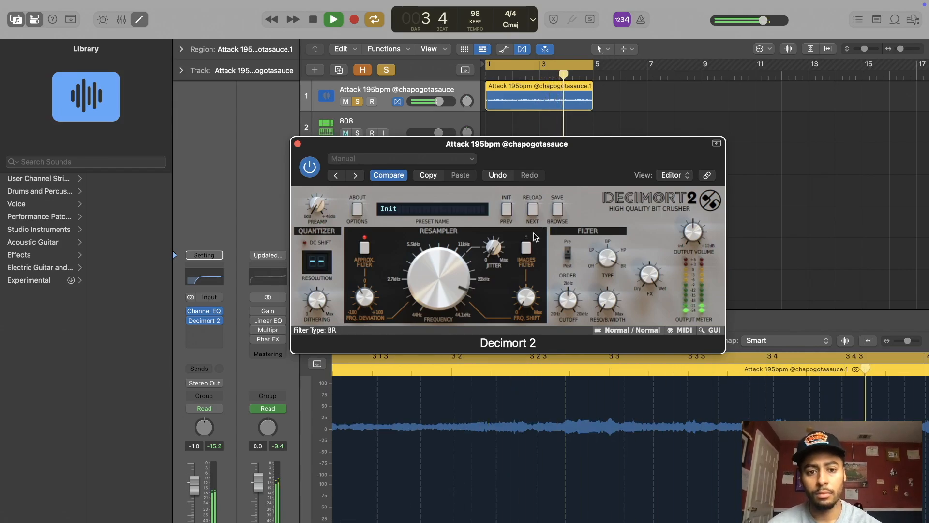
{"action": "left_click", "coordinate": [527, 250]}
{"action": "left_click_drag", "start_coordinate": [412, 267], "coordinate": [420, 296]}
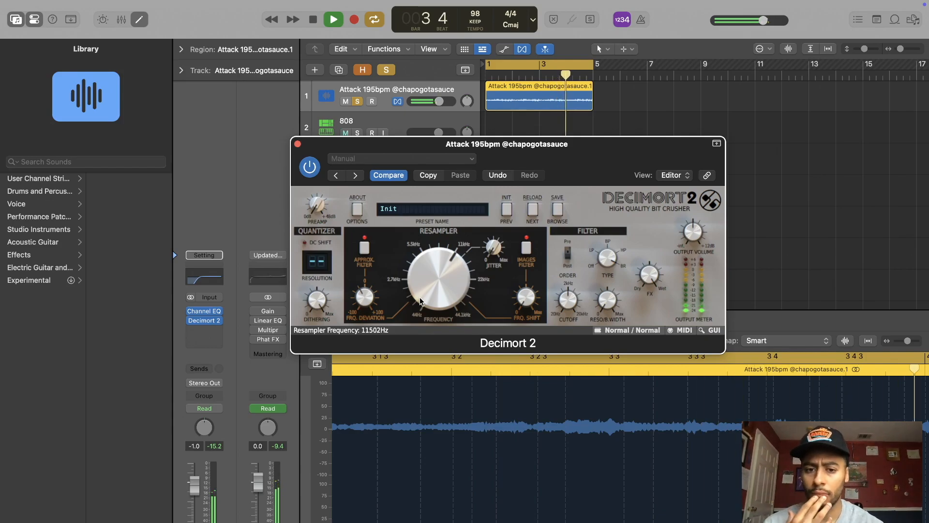
{"action": "left_click_drag", "start_coordinate": [438, 277], "coordinate": [434, 253]}
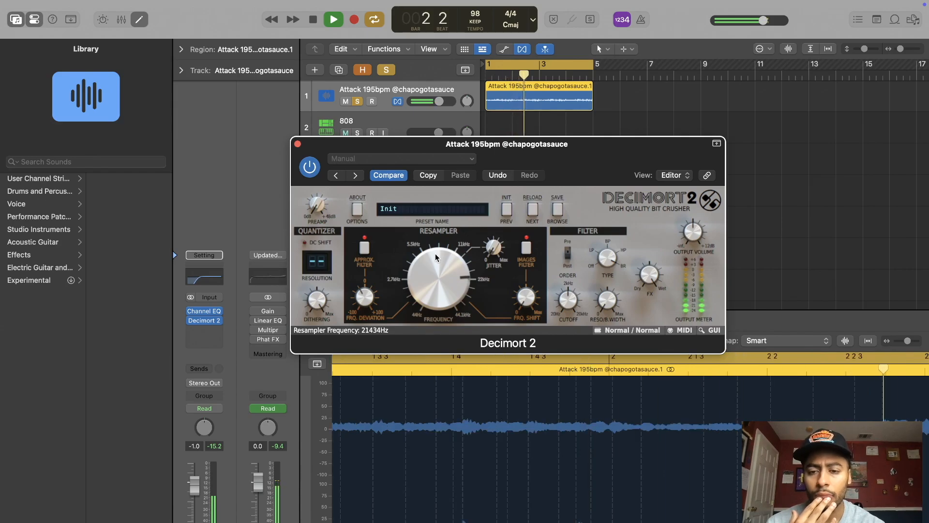
{"action": "left_click", "coordinate": [297, 143]}
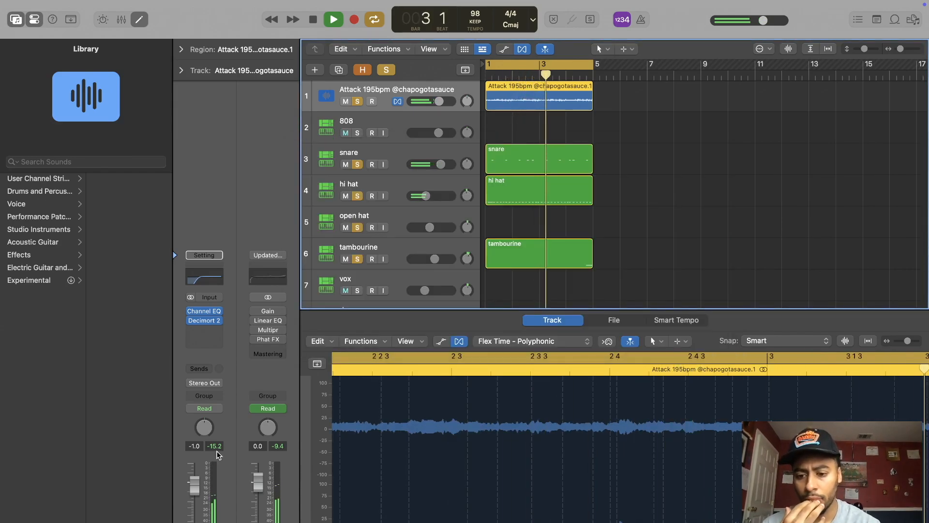
Step: Insert the stereo CLA-2A compressor after Decimort 2 on the melody track
{"action": "left_click", "coordinate": [214, 329]}
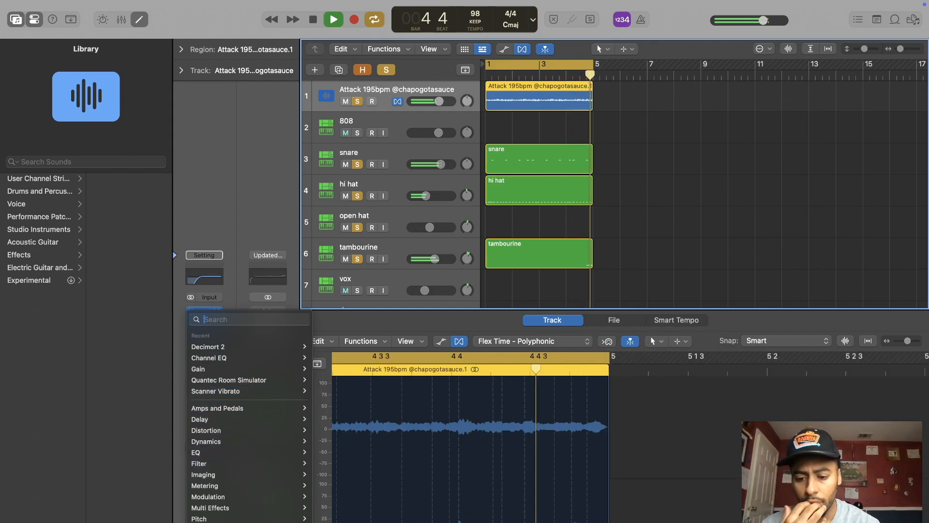
{"action": "mouse_move", "coordinate": [213, 521]}
{"action": "mouse_move", "coordinate": [334, 522]}
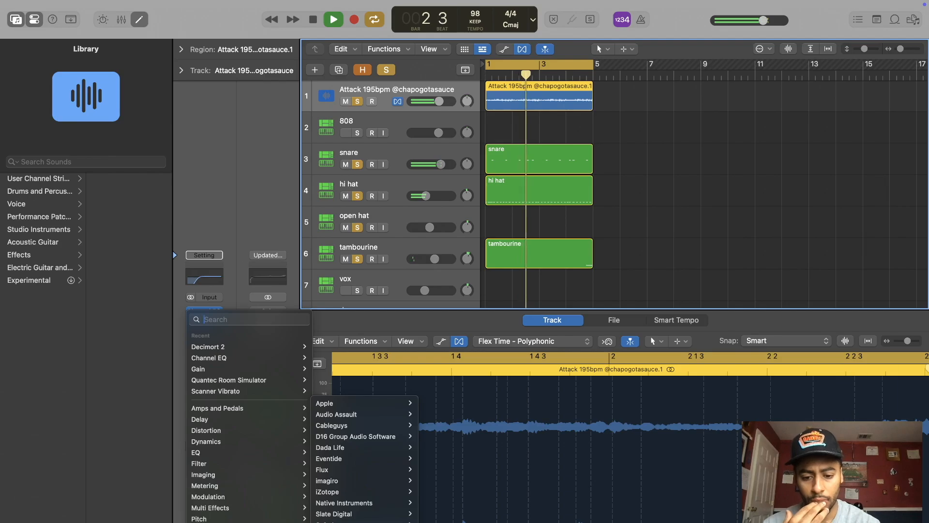
{"action": "mouse_move", "coordinate": [363, 521]}
{"action": "mouse_move", "coordinate": [453, 522]}
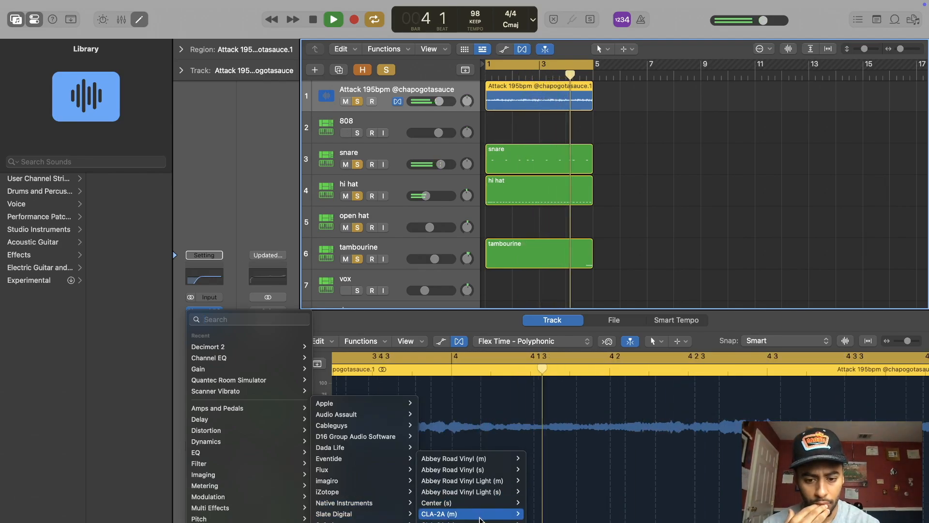
{"action": "left_click", "coordinate": [479, 521]}
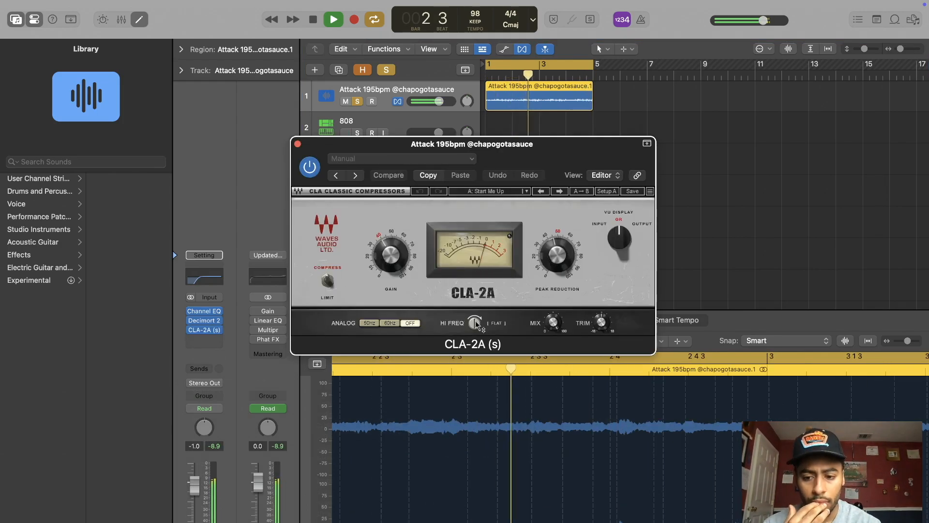
Step: Adjust the CLA-2A's peak reduction with the gain at 40, and reset the melody track's peak level reading
{"action": "left_click_drag", "start_coordinate": [474, 323], "coordinate": [475, 334]}
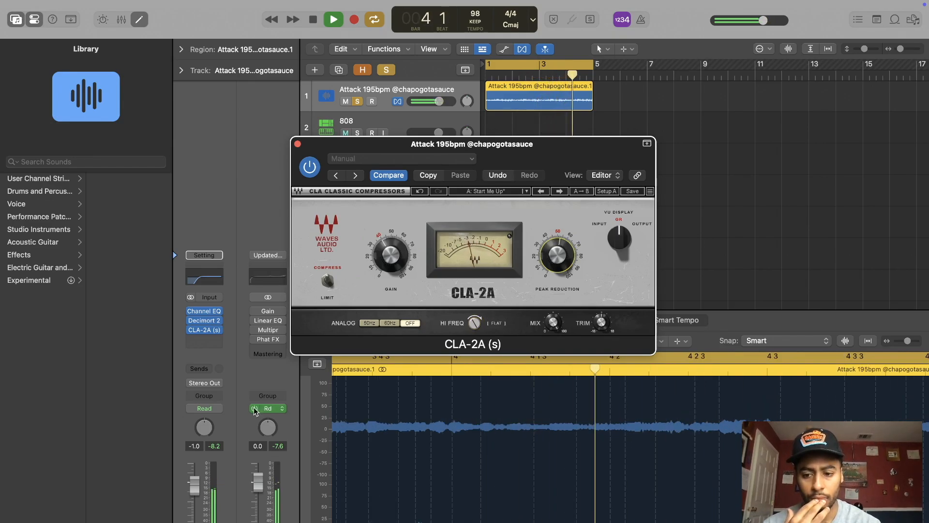
{"action": "left_click", "coordinate": [209, 448]}
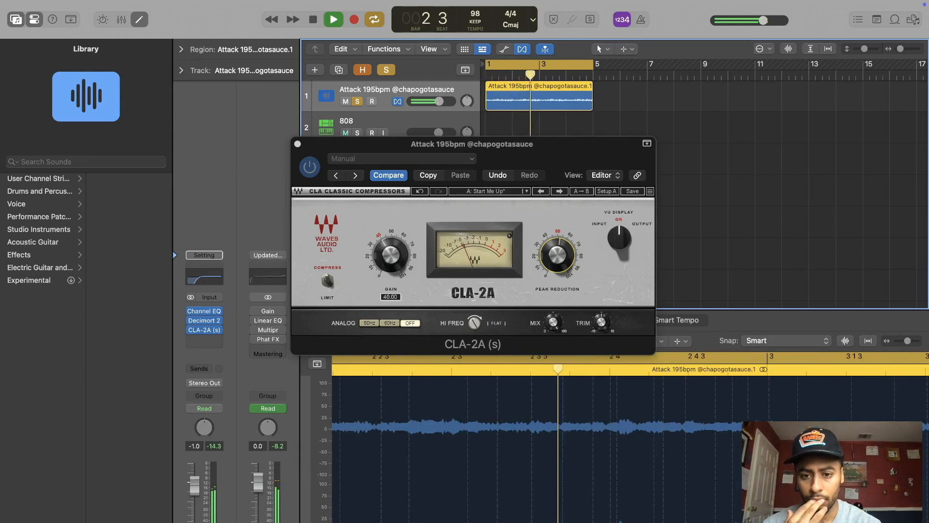
{"action": "left_click_drag", "start_coordinate": [392, 256], "coordinate": [392, 254]}
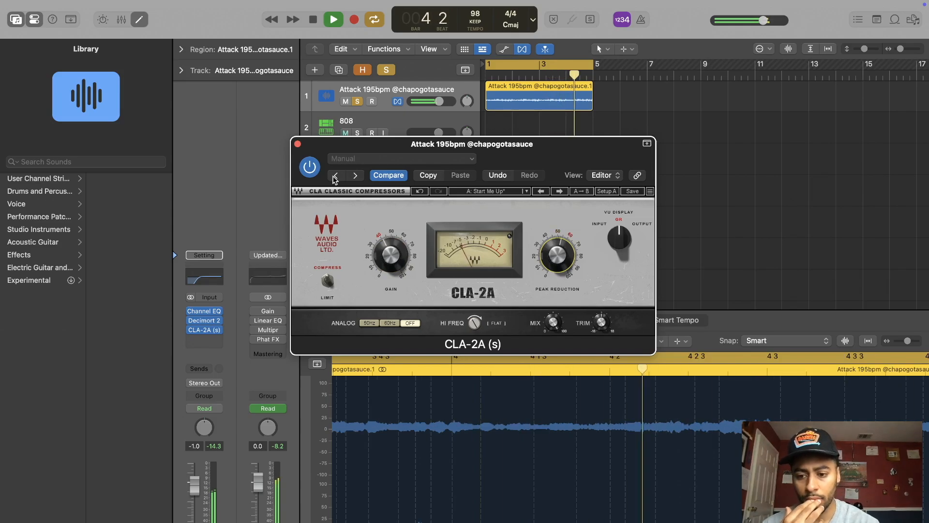
{"action": "left_click", "coordinate": [296, 142]}
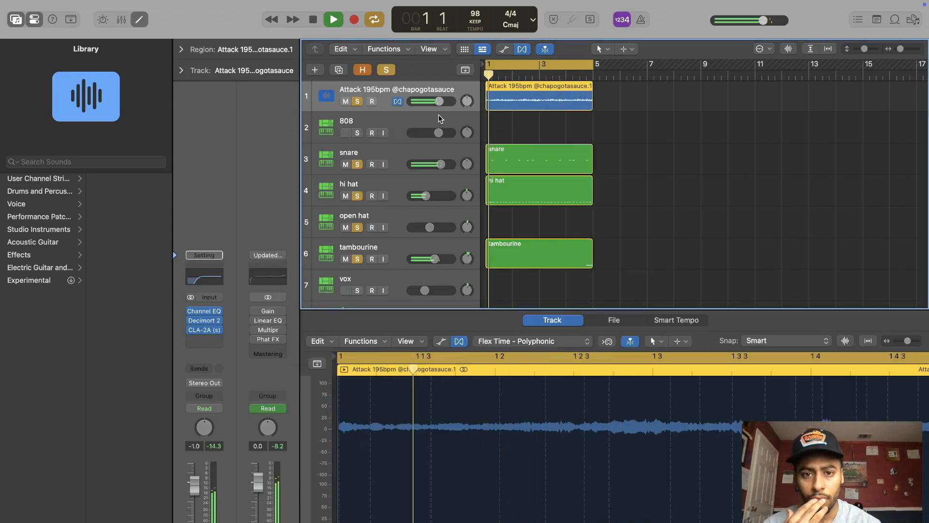
Step: Stop playback, clear all track solos and get the 808 track ready for note entry with the Pencil tool
{"action": "left_click", "coordinate": [438, 114]}
{"action": "key", "text": "space"}
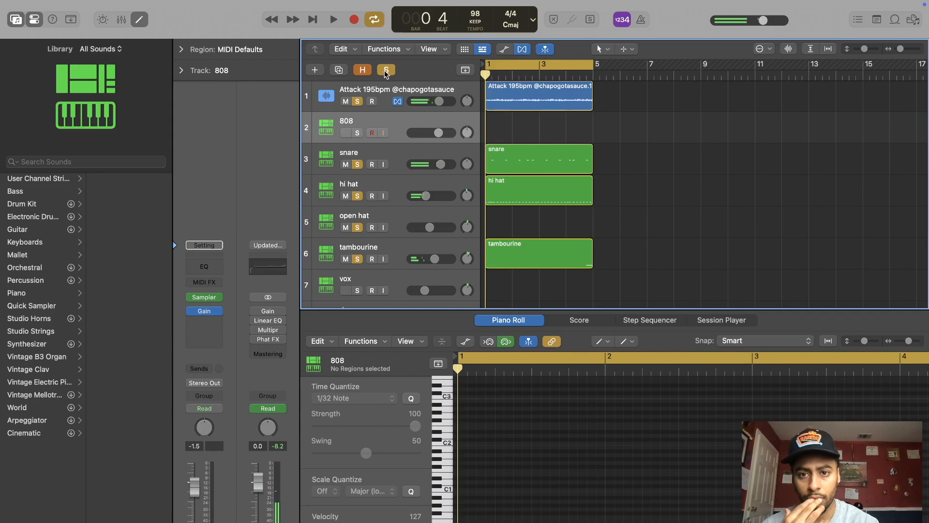
{"action": "left_click", "coordinate": [386, 70]}
{"action": "left_click", "coordinate": [626, 344]}
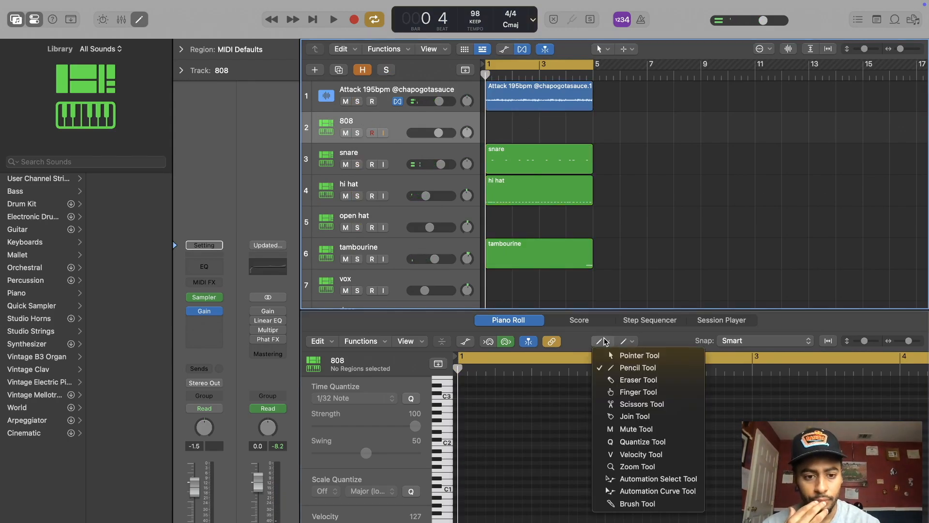
{"action": "left_click", "coordinate": [634, 455]}
Step: Draw four F#1 notes back to back in bar 1 of the 808 track, the third starting at 1 2 3 1
{"action": "left_click", "coordinate": [466, 478]}
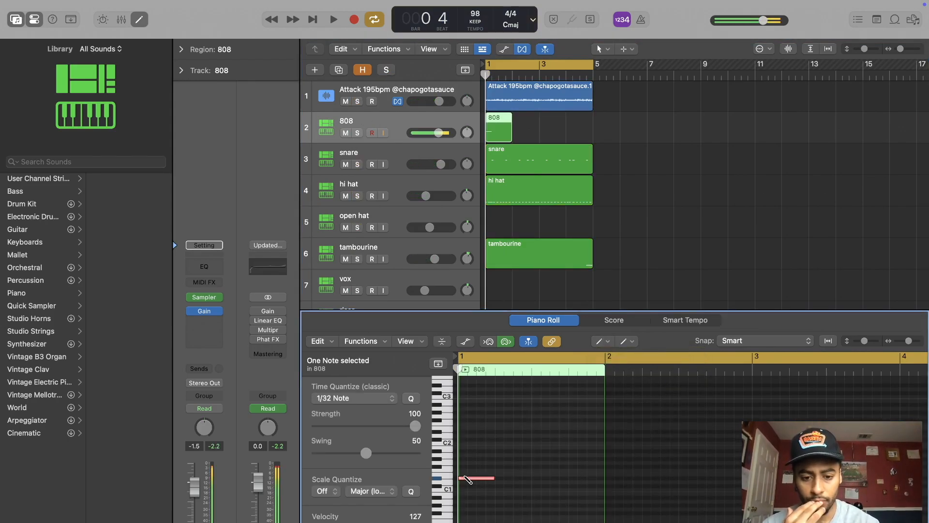
{"action": "mouse_move", "coordinate": [476, 480]}
{"action": "left_mouse_down"}
{"action": "mouse_move", "coordinate": [484, 467]}
{"action": "mouse_move", "coordinate": [585, 468]}
{"action": "left_mouse_up"}
{"action": "left_click", "coordinate": [489, 467]}
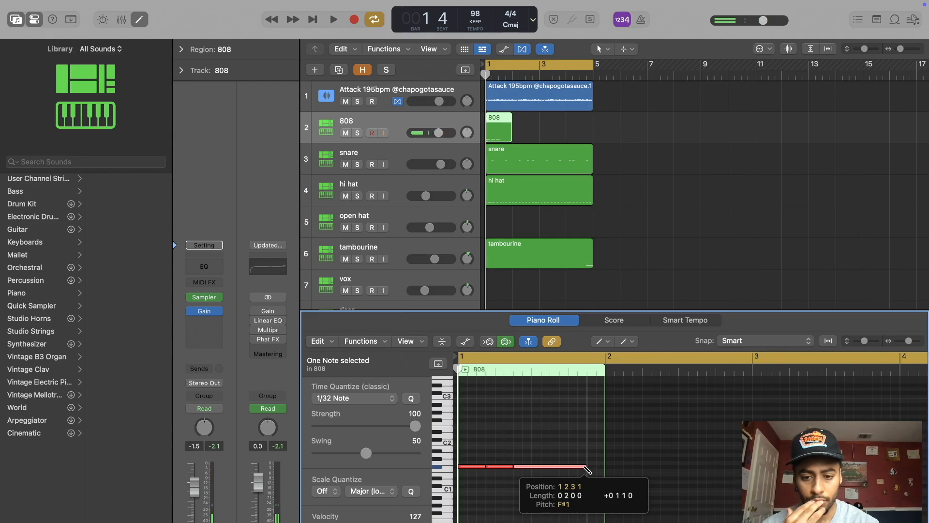
{"action": "left_click_drag", "start_coordinate": [587, 468], "coordinate": [547, 466]}
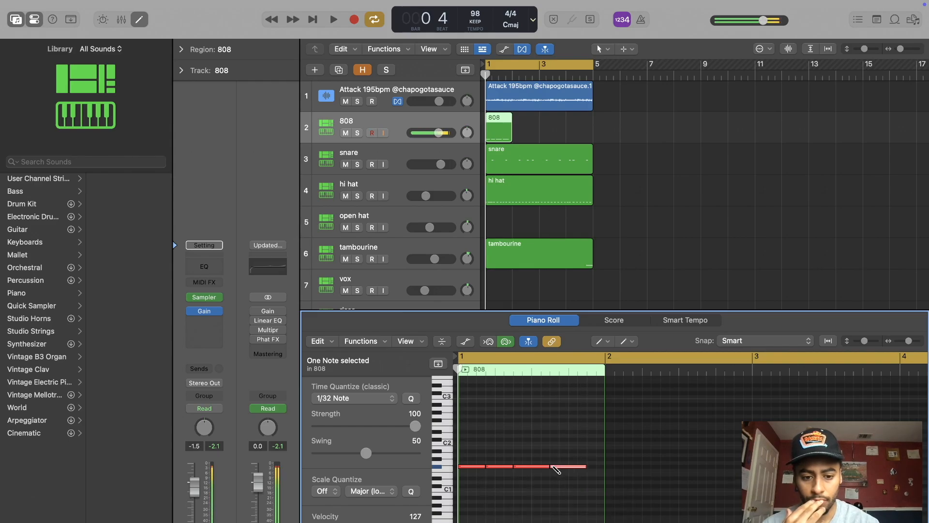
Step: Complete the two-bar 808 pattern with a lower note ending bar 1 and three F#1 notes in bar 2, and loop the region to bar 5
{"action": "left_click", "coordinate": [591, 478]}
{"action": "mouse_move", "coordinate": [592, 478]}
{"action": "left_mouse_down"}
{"action": "mouse_move", "coordinate": [613, 485]}
{"action": "mouse_move", "coordinate": [603, 487]}
{"action": "mouse_move", "coordinate": [632, 468]}
{"action": "mouse_move", "coordinate": [744, 467]}
{"action": "left_mouse_up"}
{"action": "left_click", "coordinate": [610, 467]}
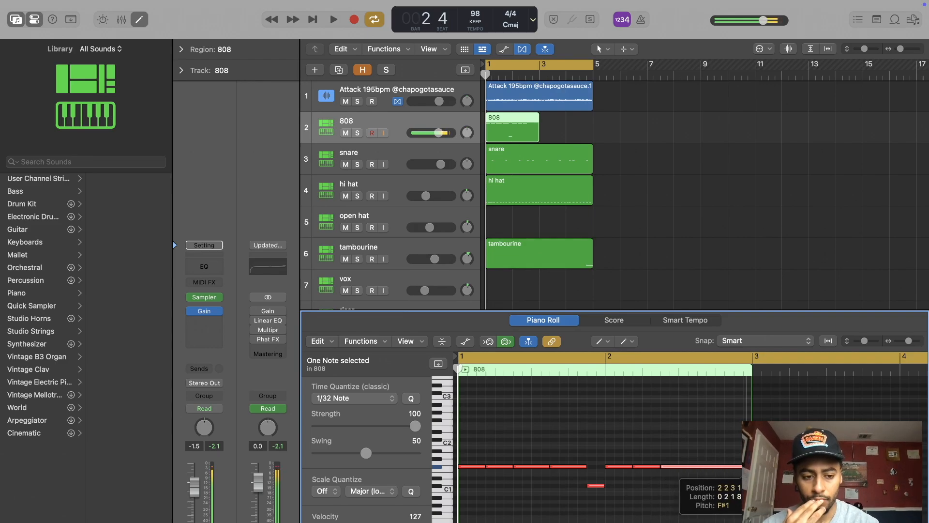
{"action": "key", "text": "space"}
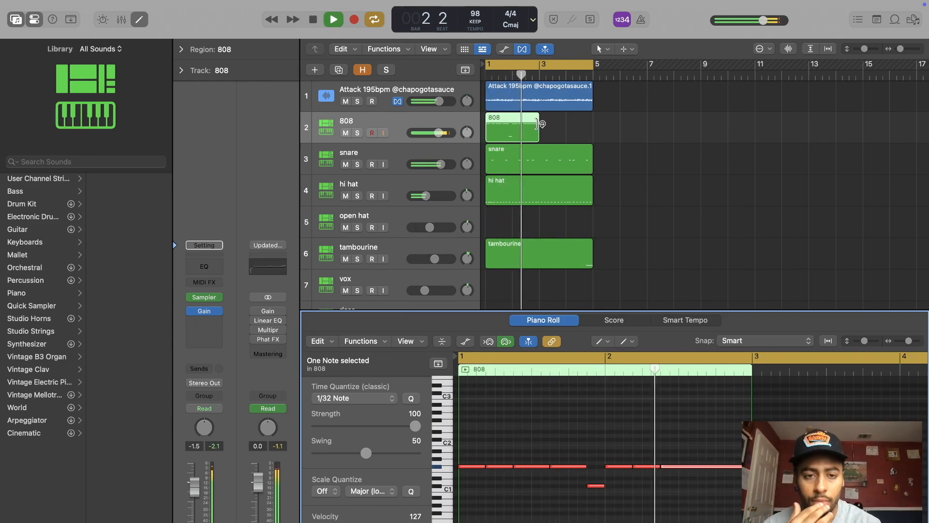
{"action": "left_click_drag", "start_coordinate": [541, 124], "coordinate": [595, 124]}
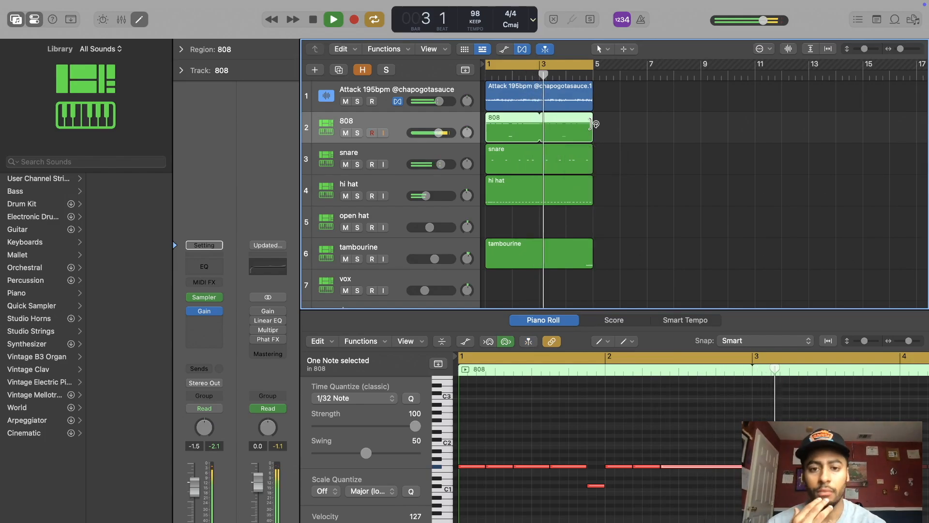
Step: Draw three short C1 open hat notes in bar 2, starting on beat 1 and spaced three sixteenths apart
{"action": "left_click", "coordinate": [384, 216]}
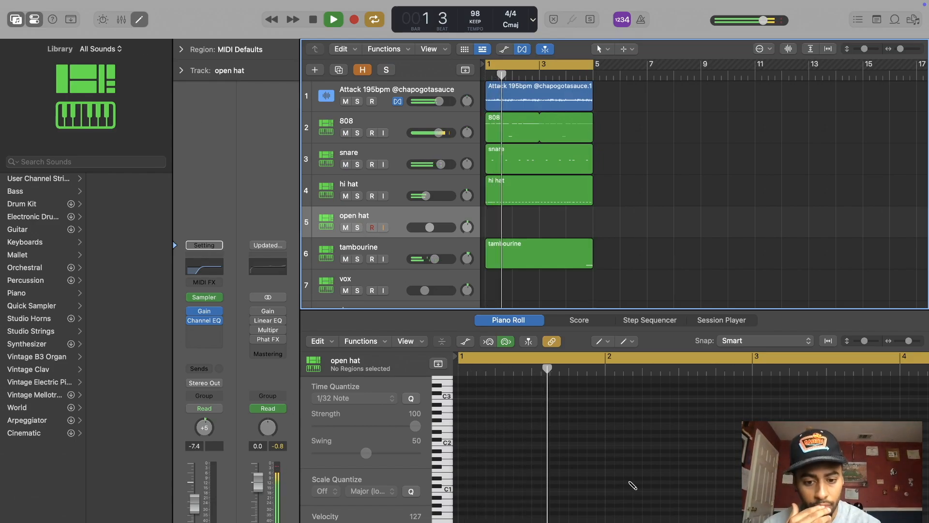
{"action": "mouse_move", "coordinate": [612, 490]}
{"action": "left_mouse_down"}
{"action": "mouse_move", "coordinate": [702, 492]}
{"action": "mouse_move", "coordinate": [614, 490]}
{"action": "left_mouse_up"}
{"action": "left_click", "coordinate": [641, 489]}
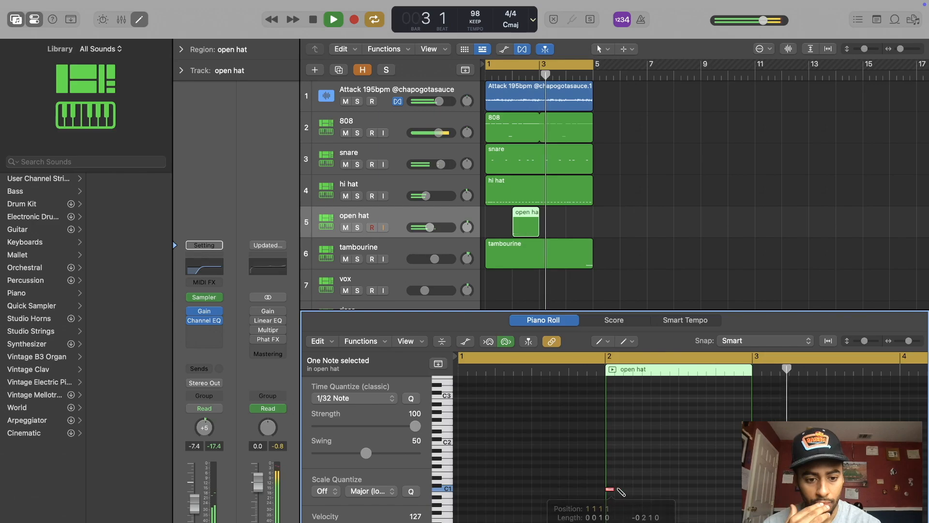
{"action": "left_click", "coordinate": [648, 490]}
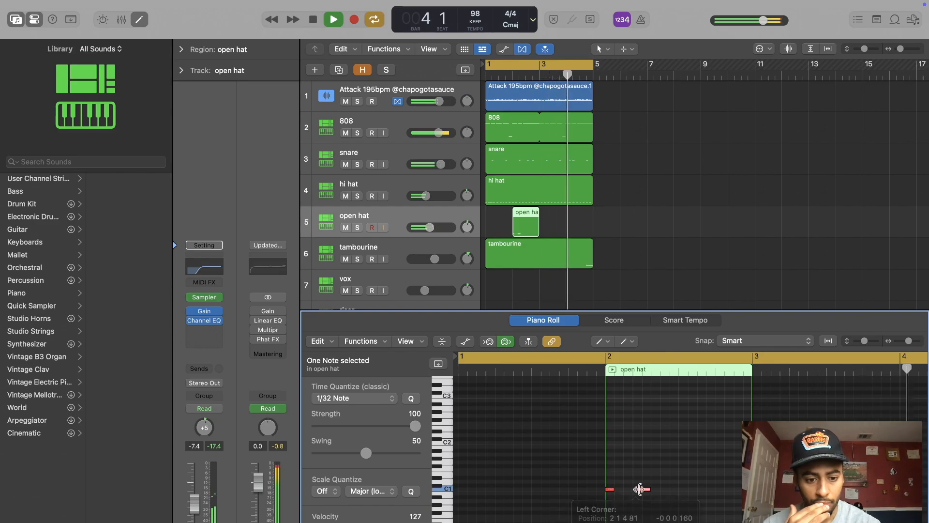
{"action": "left_click_drag", "start_coordinate": [648, 490], "coordinate": [637, 489]}
{"action": "left_click", "coordinate": [661, 489]}
Step: Make the open hat region span bars 1 to 5 with its three notes in bar 4, and add a C1 note at the start of bar 3
{"action": "left_click_drag", "start_coordinate": [518, 232], "coordinate": [486, 231]}
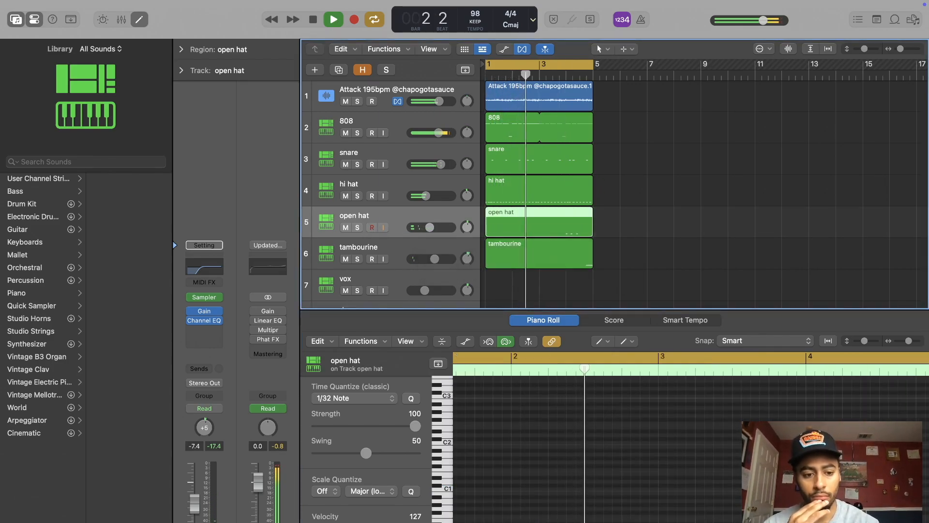
{"action": "left_click", "coordinate": [662, 489]}
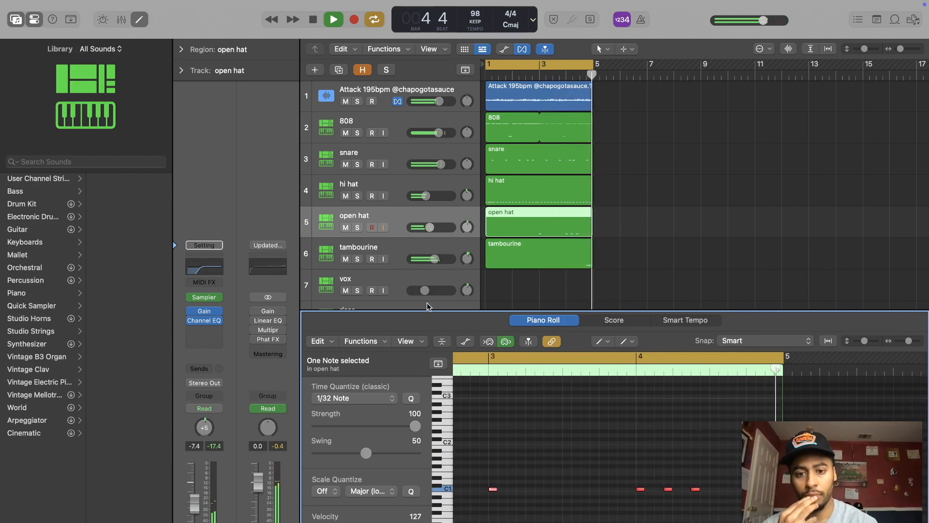
Step: Add a short low note on the last eighth of bar 1 in the vox track and extend the region to bar 5
{"action": "left_click", "coordinate": [139, 21]}
{"action": "left_click", "coordinate": [364, 279]}
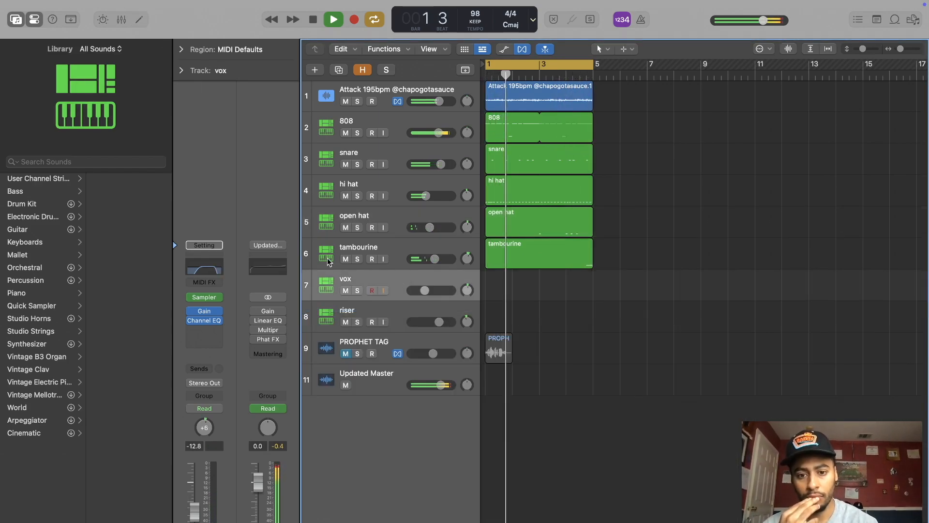
{"action": "left_click", "coordinate": [142, 20]}
{"action": "key", "text": "Return"}
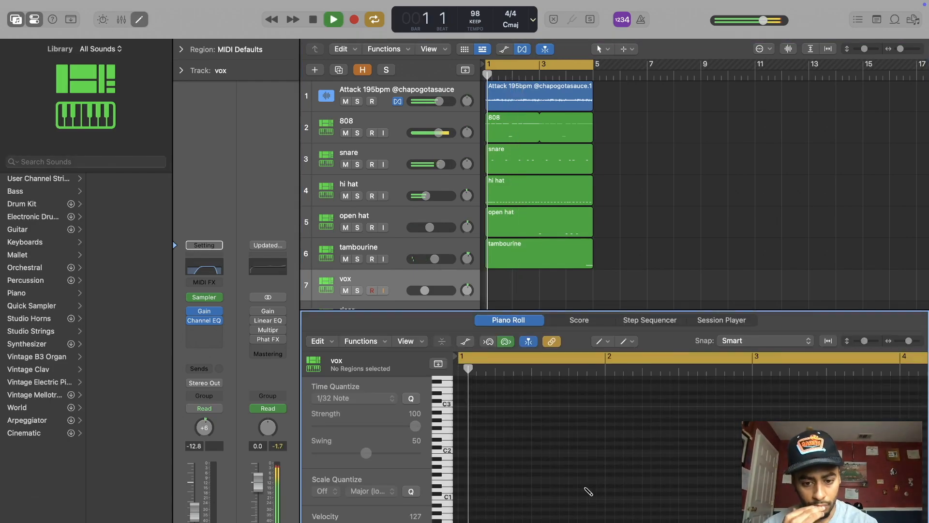
{"action": "left_click", "coordinate": [590, 520]}
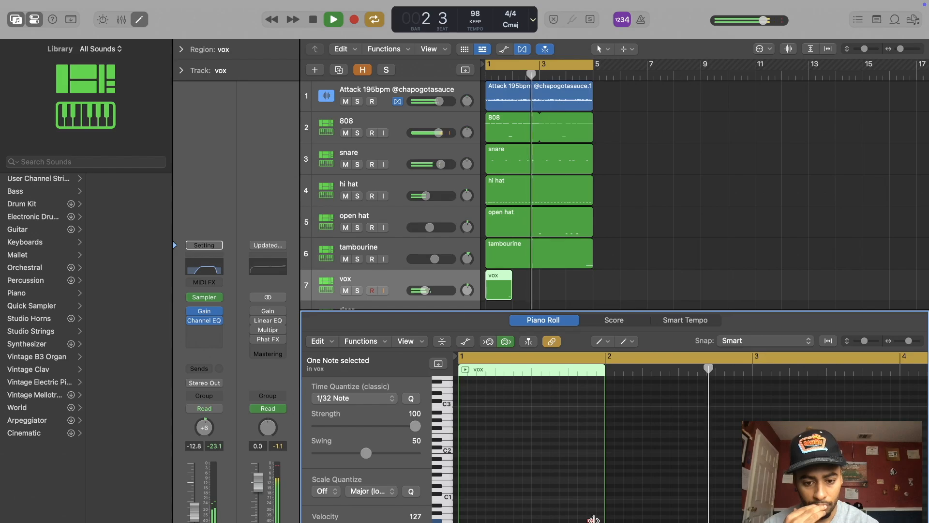
{"action": "left_click_drag", "start_coordinate": [505, 296], "coordinate": [590, 298]}
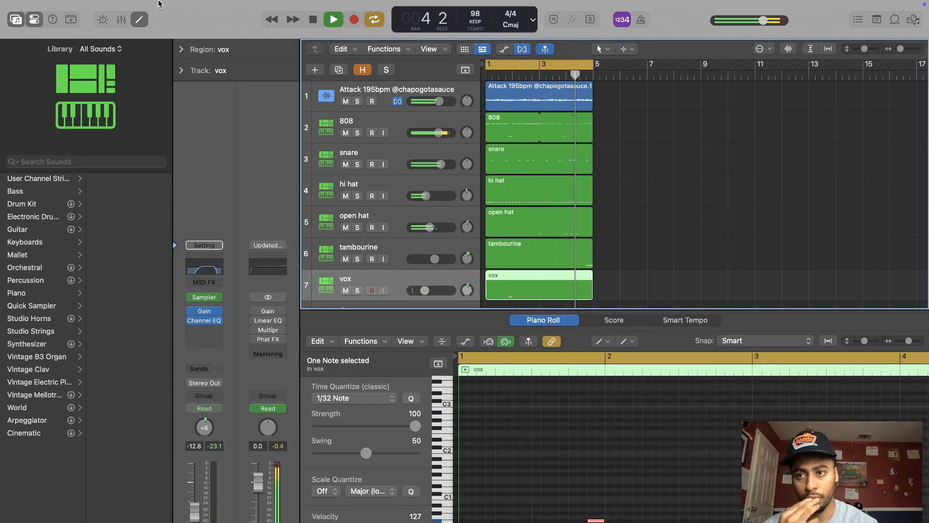
Step: Draw a C1 riser note across the second half of bar 4 and extend the region back to bar 1
{"action": "left_click", "coordinate": [142, 19]}
{"action": "left_click", "coordinate": [415, 315]}
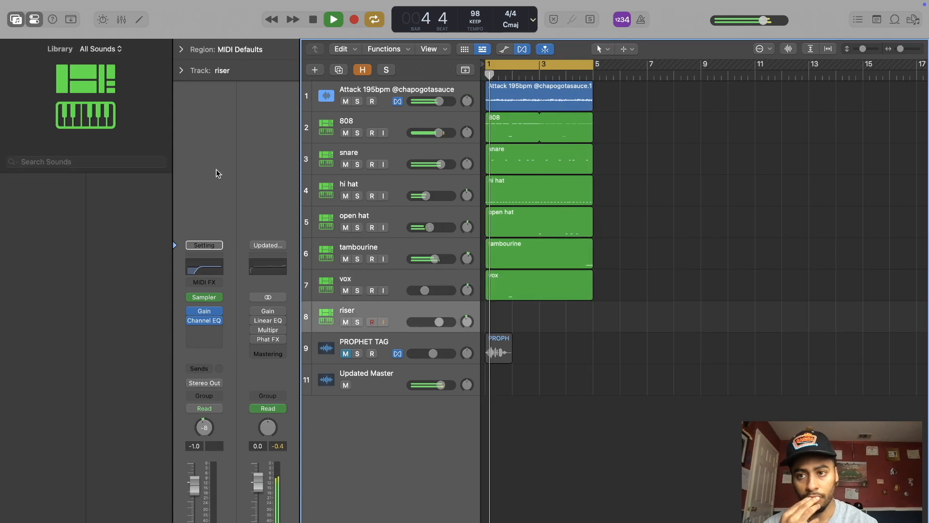
{"action": "left_click", "coordinate": [139, 19]}
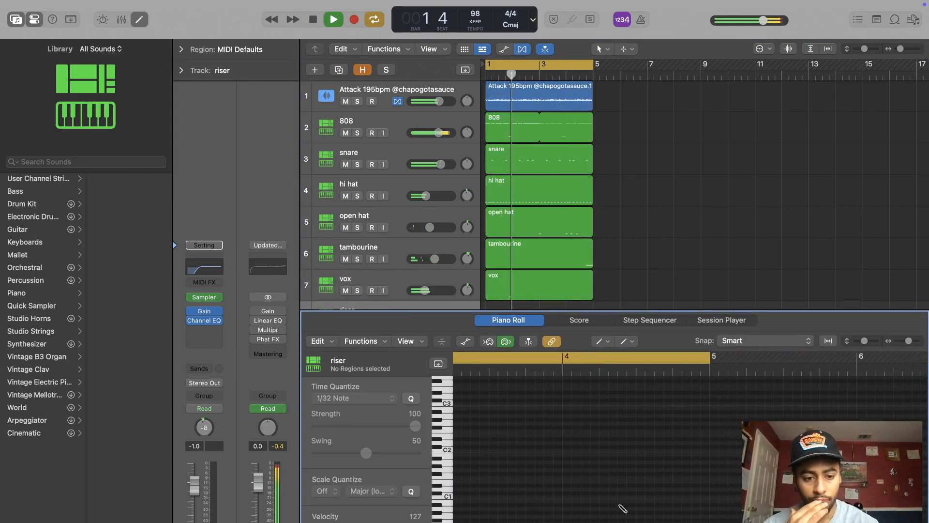
{"action": "left_click_drag", "start_coordinate": [644, 501], "coordinate": [707, 501]}
{"action": "left_click_drag", "start_coordinate": [568, 301], "coordinate": [486, 302]}
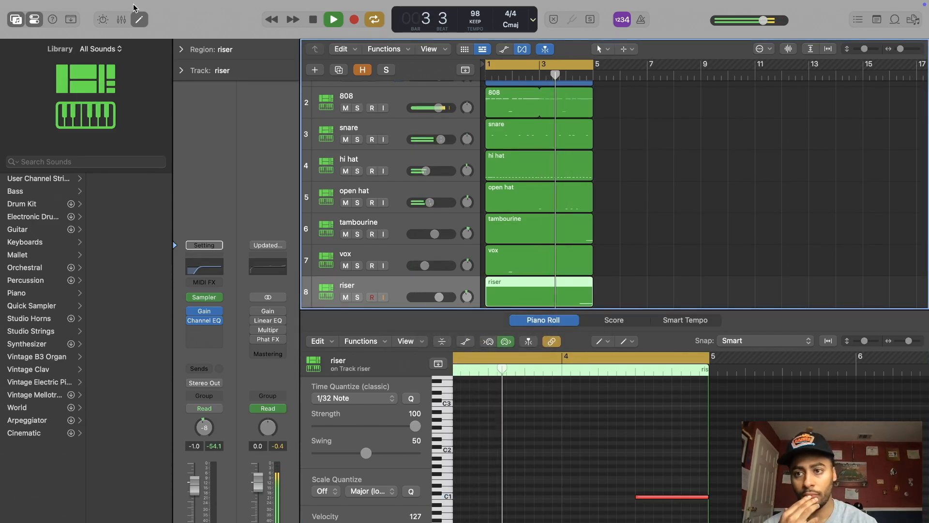
{"action": "left_click", "coordinate": [139, 20]}
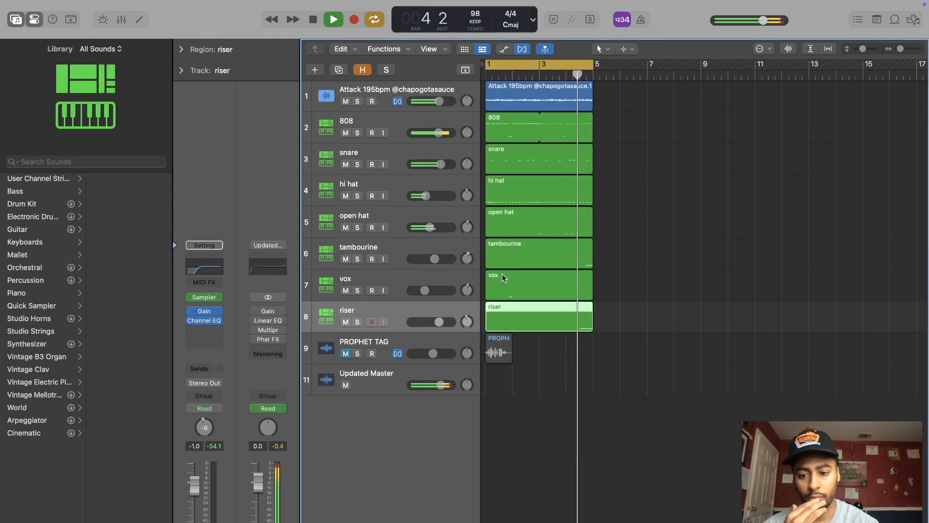
Step: Turn on the Gain and Linear EQ effects on the Updated Master channel
{"action": "left_click", "coordinate": [268, 312]}
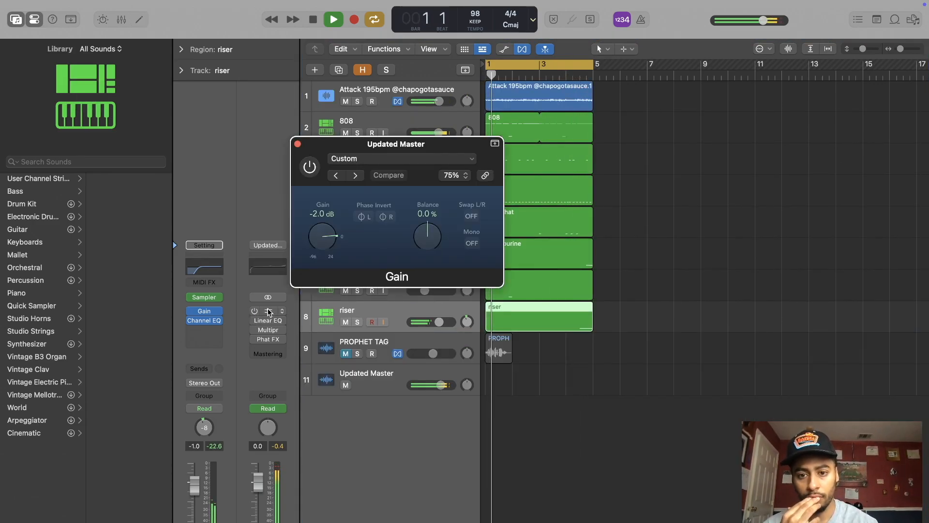
{"action": "left_click", "coordinate": [309, 168]}
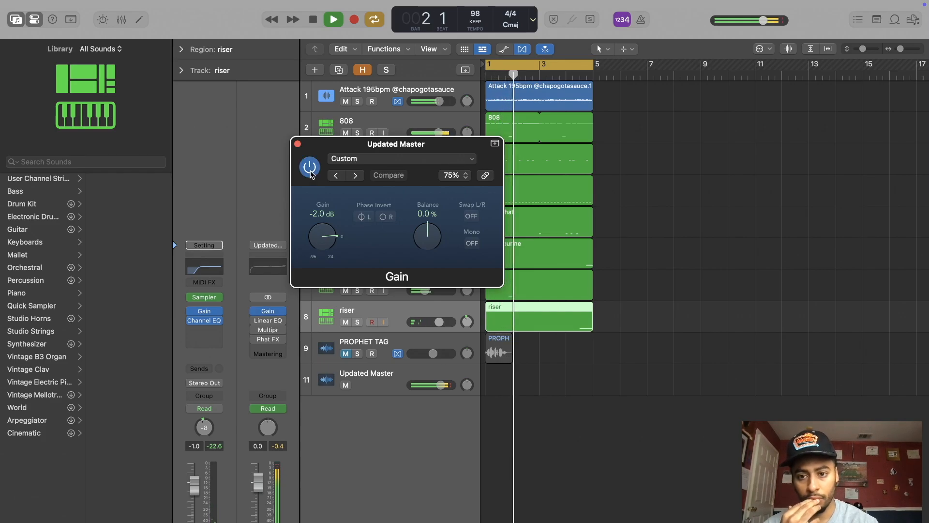
{"action": "left_click", "coordinate": [298, 144]}
{"action": "mouse_move", "coordinate": [255, 322]}
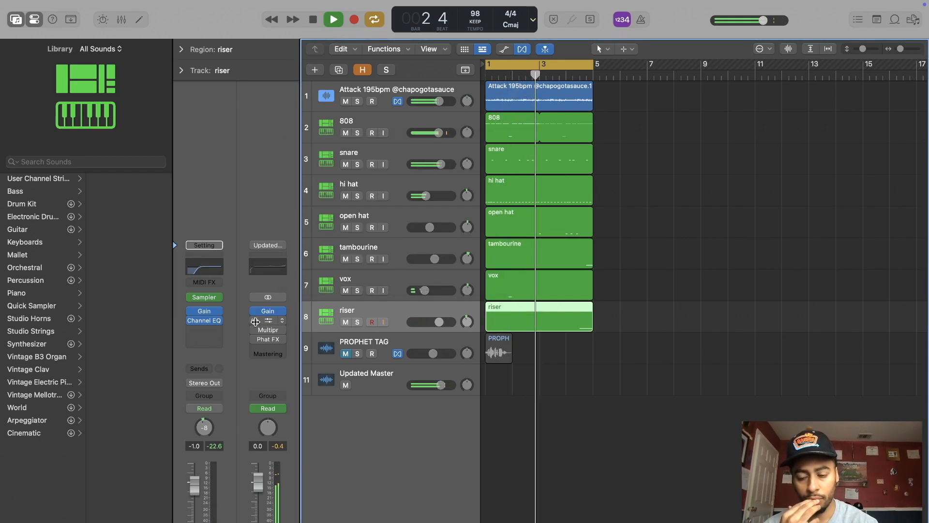
Step: Turn on the master's Multipressor and set its band 1 compression threshold to -4.25 dB
{"action": "left_click", "coordinate": [266, 329]}
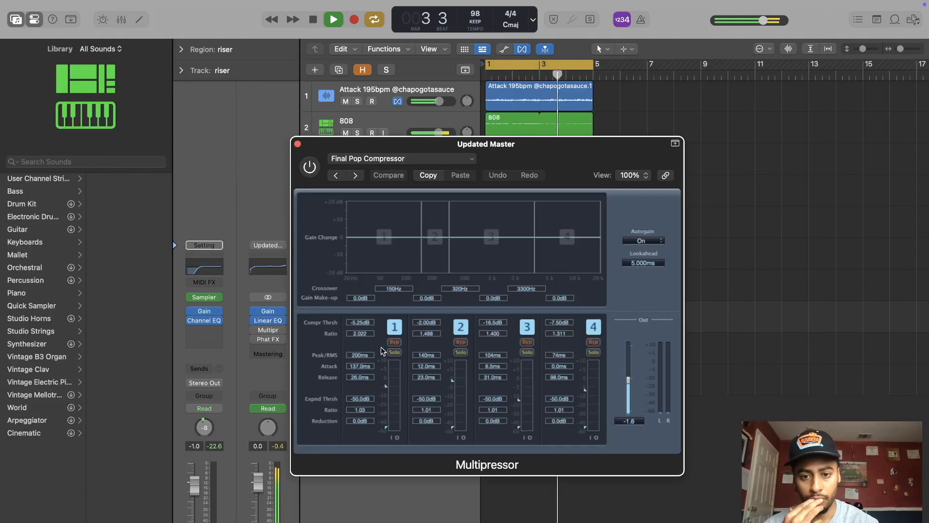
{"action": "left_click", "coordinate": [255, 331]}
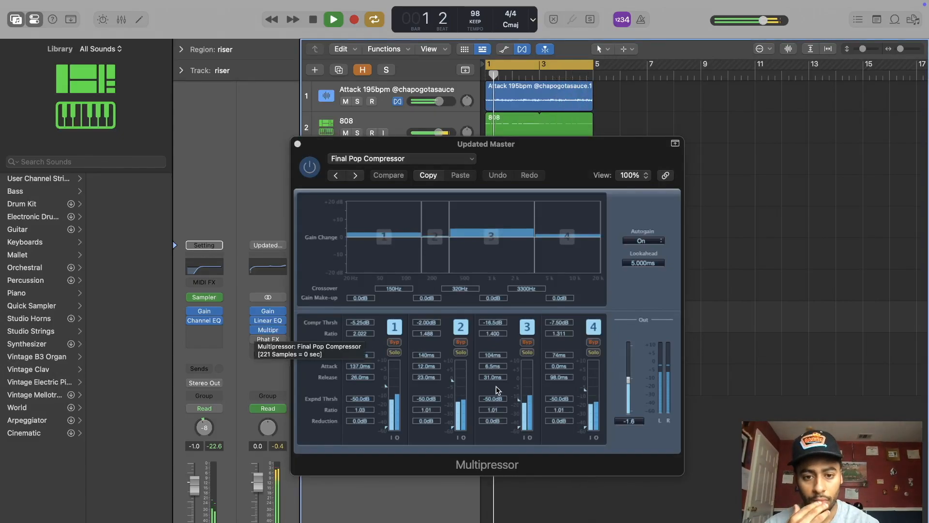
{"action": "left_click", "coordinate": [386, 389]}
{"action": "left_click_drag", "start_coordinate": [385, 387], "coordinate": [385, 384]}
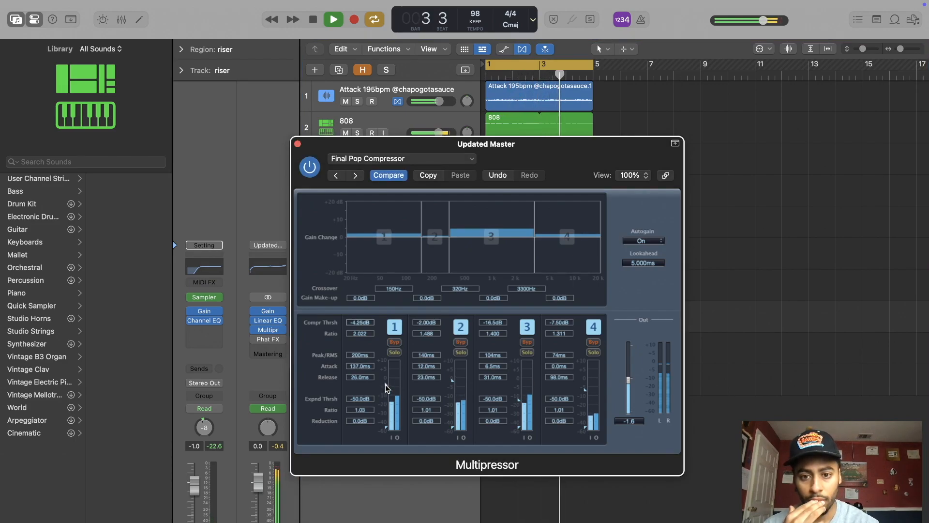
{"action": "left_click", "coordinate": [298, 144]}
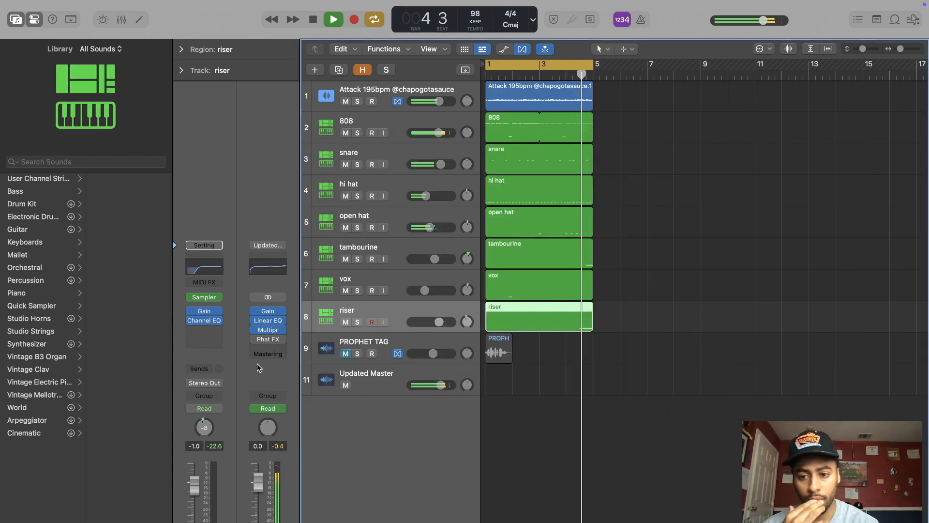
Step: Turn on Phat FX on the master channel with its Sat distortion at 20.2%
{"action": "left_click", "coordinate": [270, 340]}
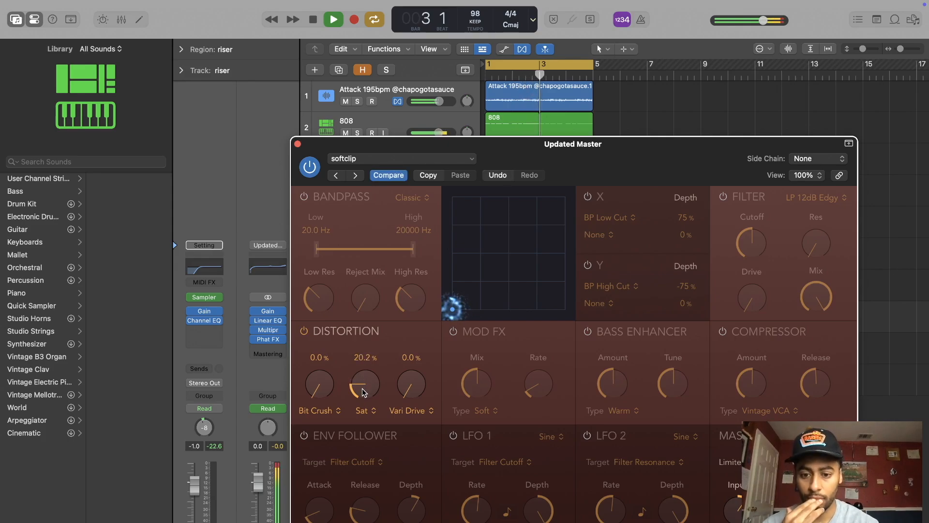
{"action": "left_click", "coordinate": [298, 144]}
{"action": "left_click_drag", "start_coordinate": [611, 95], "coordinate": [564, 369]}
Step: Boost the melody track's Channel EQ by 1.6 dB at 1150 Hz with a Q of 1.50, and stop playback
{"action": "left_click", "coordinate": [457, 89]}
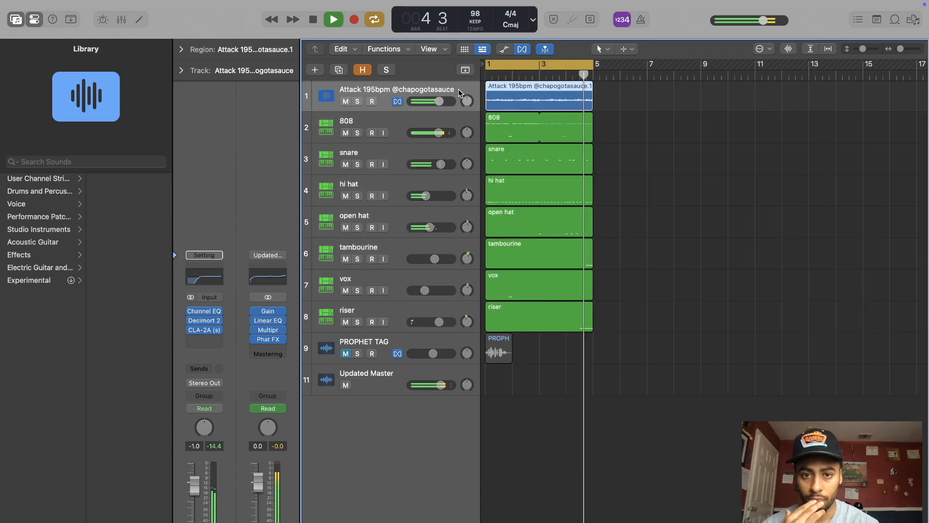
{"action": "left_click", "coordinate": [212, 280]}
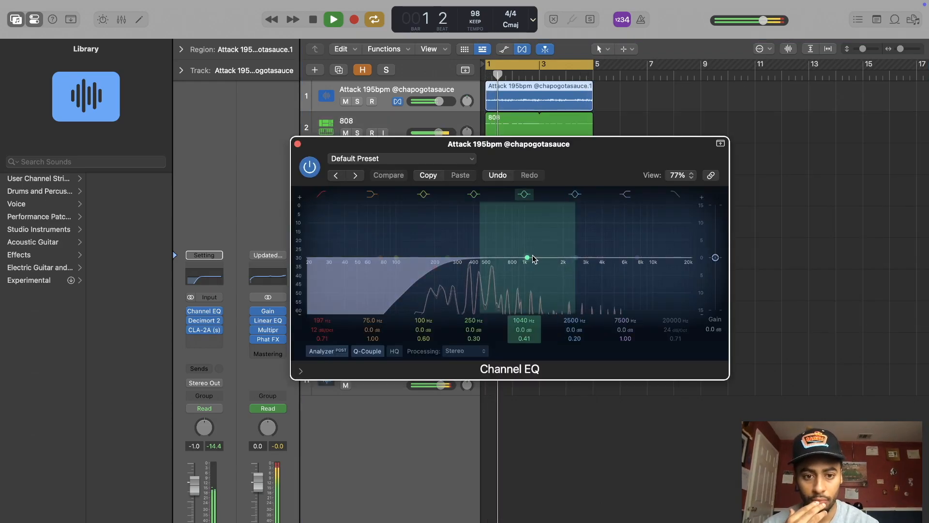
{"action": "left_click_drag", "start_coordinate": [486, 240], "coordinate": [536, 232]}
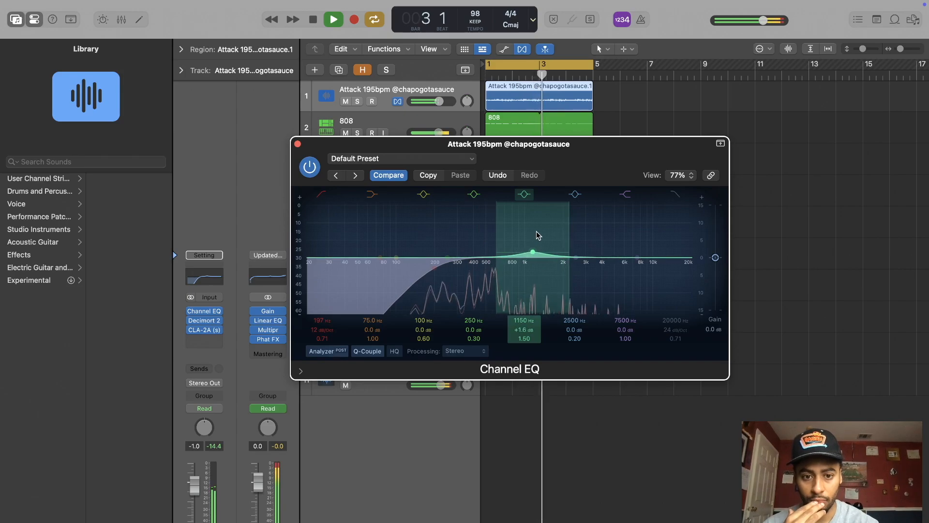
{"action": "left_click", "coordinate": [298, 144]}
{"action": "left_click", "coordinate": [712, 197]}
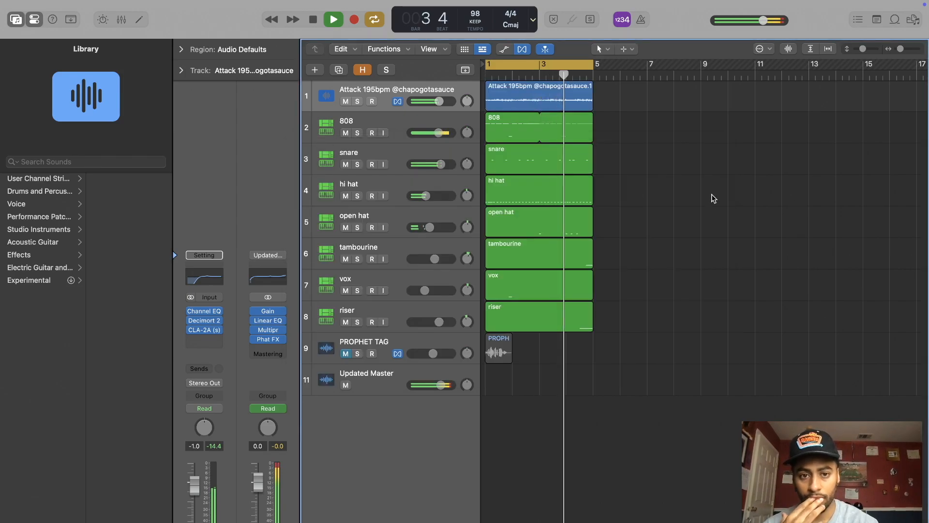
{"action": "key", "text": "space"}
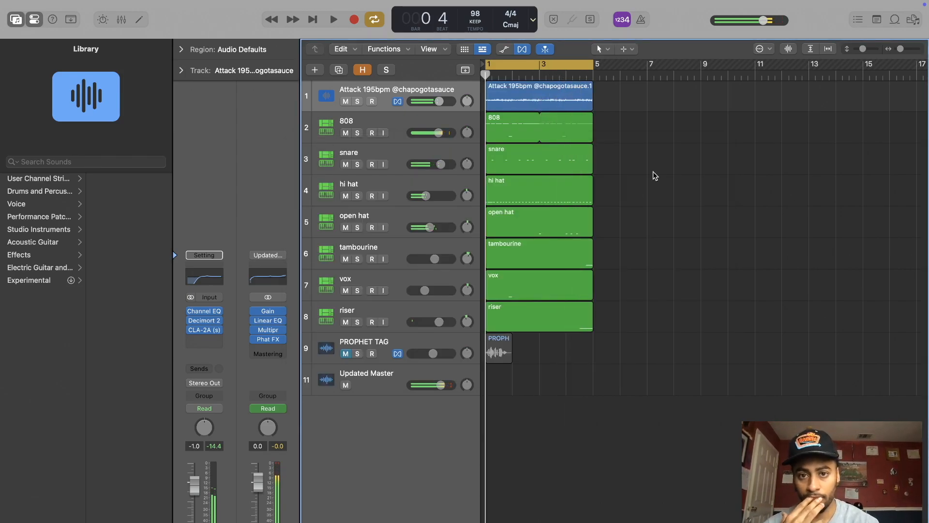
Step: Move all regions from 808 to riser to bar 5, and place the PROPHET TAG region at bar 4 with its track unmuted
{"action": "left_click_drag", "start_coordinate": [636, 137], "coordinate": [557, 390]}
{"action": "left_click_drag", "start_coordinate": [529, 119], "coordinate": [636, 122]}
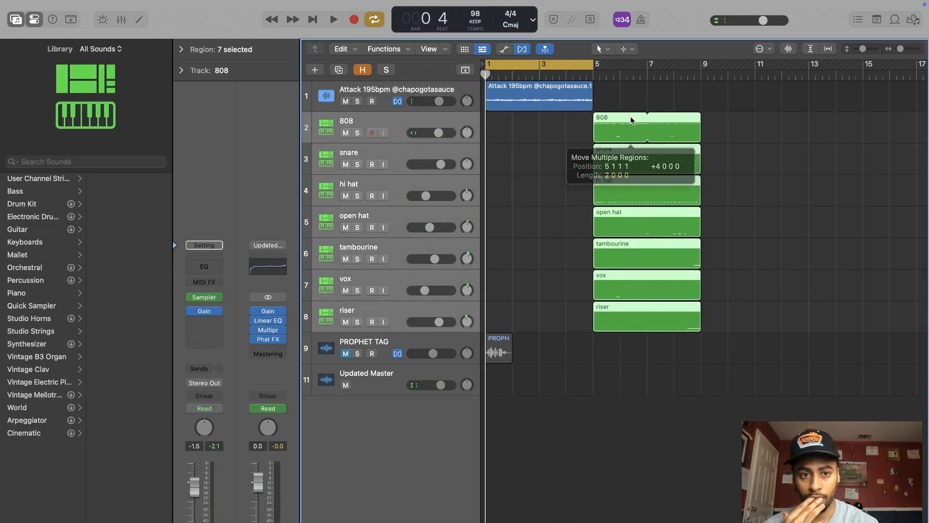
{"action": "left_click_drag", "start_coordinate": [499, 346], "coordinate": [577, 345]}
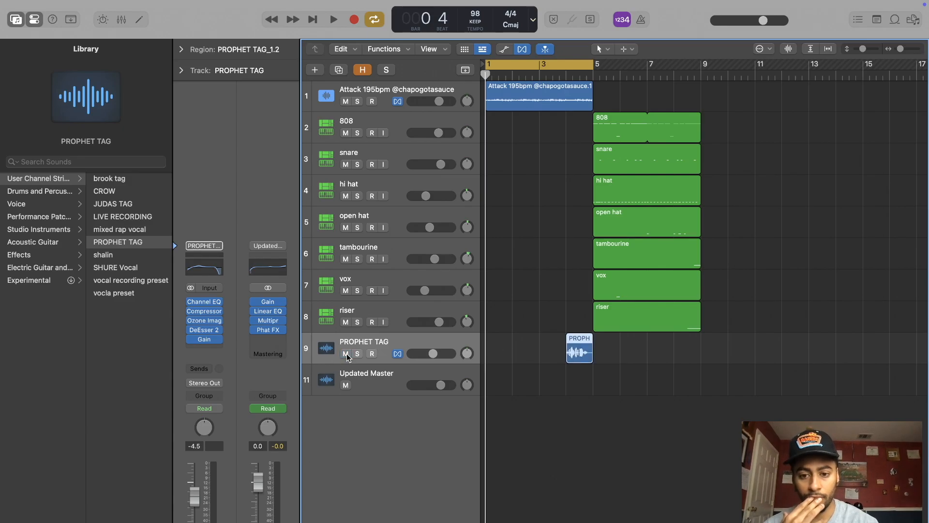
Step: Repeat the melody region at bar 5 and play the arrangement with cycle mode off
{"action": "left_click", "coordinate": [587, 98]}
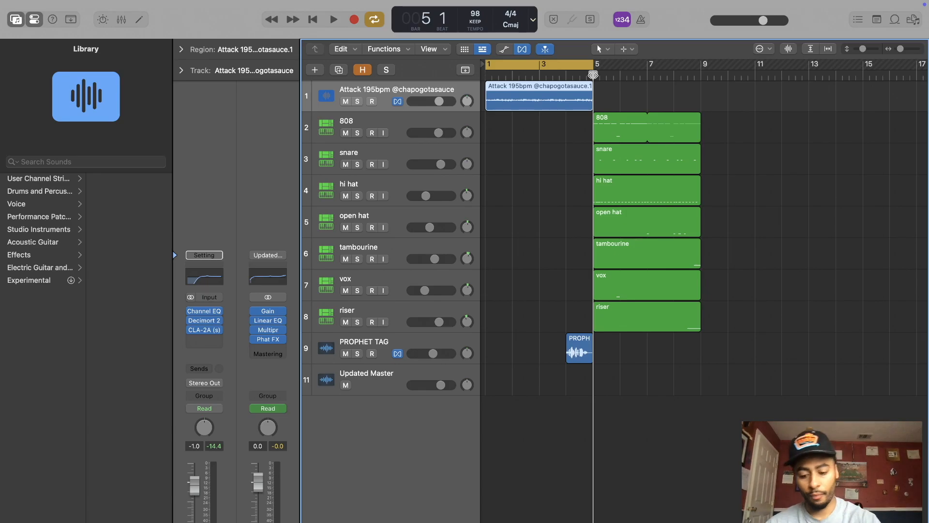
{"action": "key", "text": "super+r"}
{"action": "key", "text": "space"}
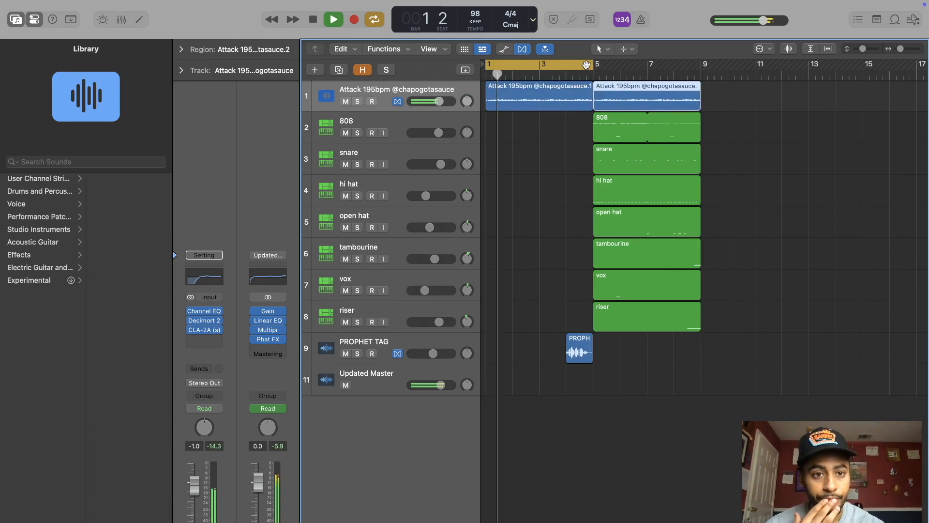
{"action": "left_click", "coordinate": [586, 64]}
Step: Loop the melody, 808, snare, hat, tambourine, vox and riser regions from bar 5 out to bar 33
{"action": "left_click_drag", "start_coordinate": [746, 107], "coordinate": [629, 330]}
{"action": "left_click_drag", "start_coordinate": [900, 50], "coordinate": [898, 50]}
{"action": "left_click", "coordinate": [725, 243]}
{"action": "left_click_drag", "start_coordinate": [573, 313], "coordinate": [543, 329]}
{"action": "left_click_drag", "start_coordinate": [613, 102], "coordinate": [661, 279]}
{"action": "left_click_drag", "start_coordinate": [691, 106], "coordinate": [637, 448]}
{"action": "left_click_drag", "start_coordinate": [659, 317], "coordinate": [769, 305]}
{"action": "scroll", "coordinate": [769, 305], "scroll_direction": "right", "scroll_amount": 4}
{"action": "left_click", "coordinate": [696, 121]}
{"action": "left_click_drag", "start_coordinate": [697, 124], "coordinate": [655, 412]}
{"action": "left_click_drag", "start_coordinate": [683, 314], "coordinate": [857, 294]}
{"action": "left_click", "coordinate": [647, 386]}
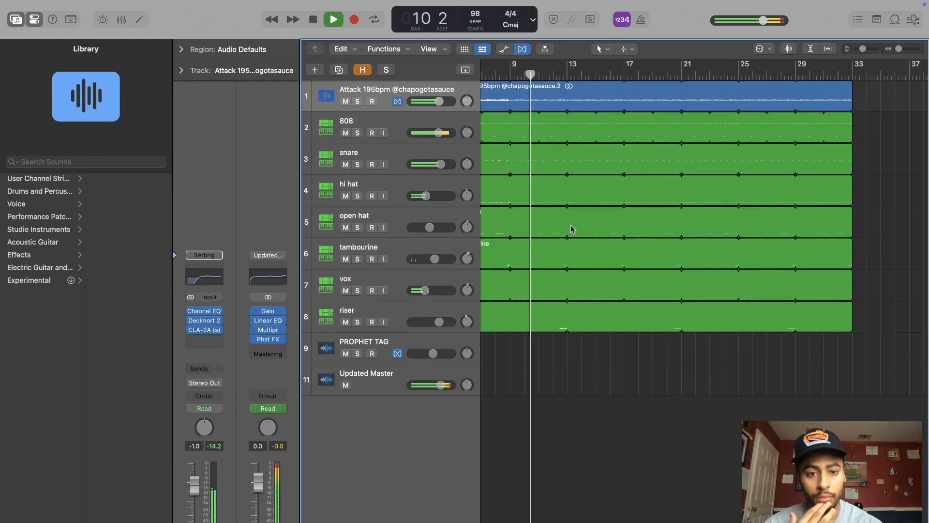
Step: Split the open hat region at bar 13 with the Scissors Tool and return to the Pointer Tool
{"action": "left_click", "coordinate": [604, 49]}
{"action": "left_click", "coordinate": [624, 112]}
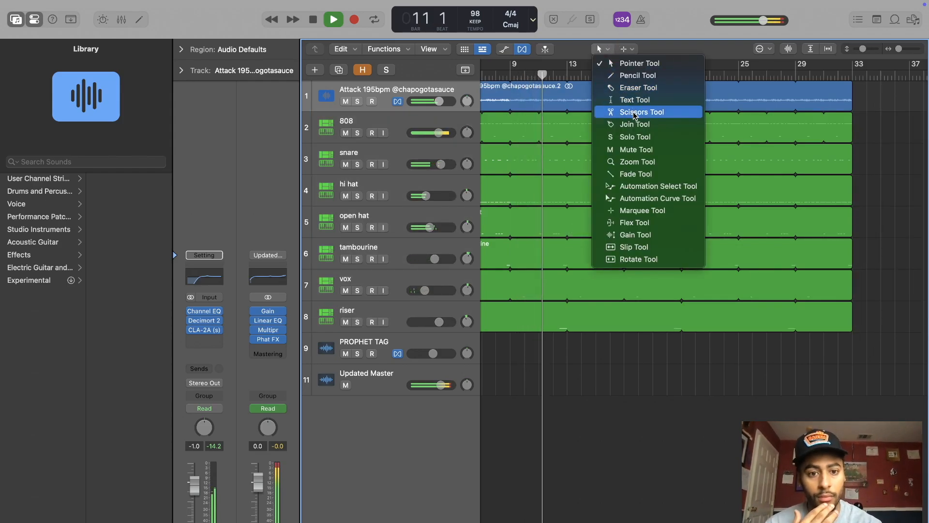
{"action": "left_click", "coordinate": [566, 222]}
{"action": "left_click", "coordinate": [604, 49]}
{"action": "left_click", "coordinate": [623, 63]}
Step: Fill bar 13 of the second open hat region with four back-to-back quarter-note C1 notes
{"action": "double_click", "coordinate": [576, 220]}
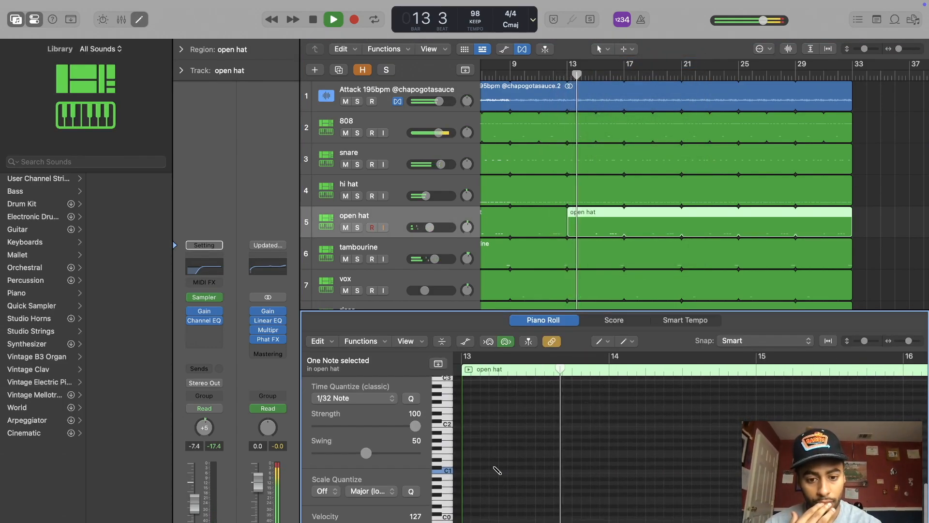
{"action": "mouse_move", "coordinate": [467, 473]}
{"action": "left_mouse_down"}
{"action": "mouse_move", "coordinate": [524, 473]}
{"action": "mouse_move", "coordinate": [497, 472]}
{"action": "left_mouse_up"}
{"action": "left_click", "coordinate": [511, 472]}
{"action": "left_click", "coordinate": [553, 472]}
{"action": "left_click", "coordinate": [581, 471]}
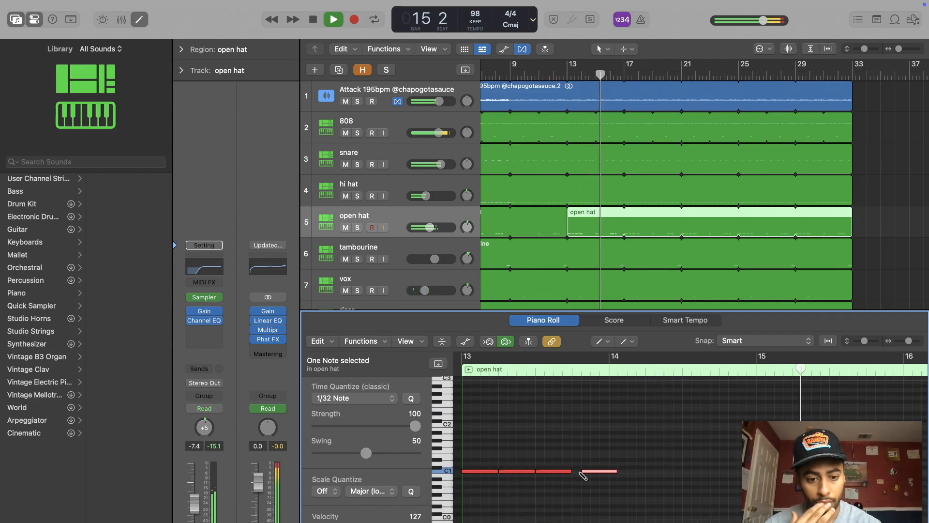
{"action": "left_click_drag", "start_coordinate": [594, 475], "coordinate": [585, 475]}
Step: Loop the one-bar open hat pattern from bar 13 to bar 21
{"action": "left_click_drag", "start_coordinate": [695, 208], "coordinate": [684, 224]}
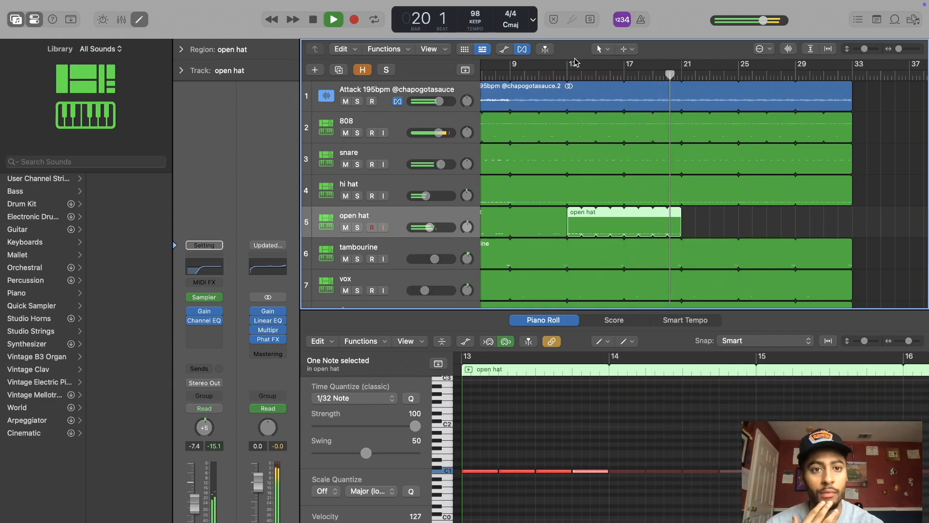
{"action": "left_click", "coordinate": [601, 49]}
{"action": "left_click", "coordinate": [631, 63]}
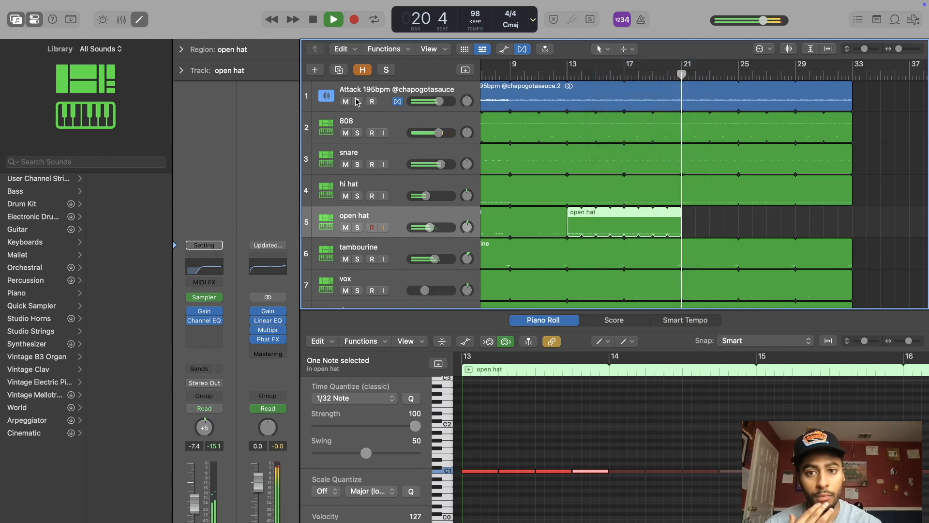
Step: With the melody soloed, split the 808, snare, hi hat, tambourine, vox and riser regions at bar 21, and clear the solo
{"action": "left_click", "coordinate": [357, 101]}
{"action": "left_click", "coordinate": [603, 49]}
{"action": "left_click", "coordinate": [629, 111]}
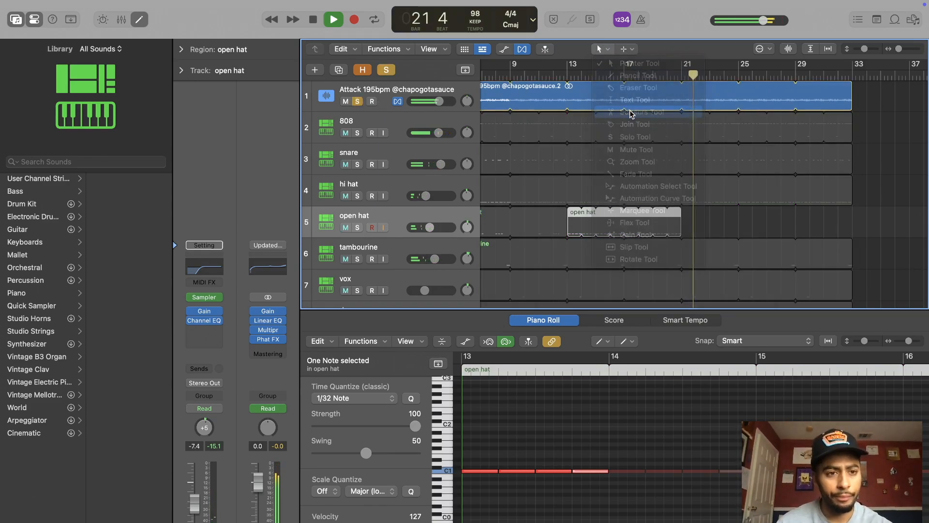
{"action": "scroll", "coordinate": [888, 140], "scroll_direction": "down", "scroll_amount": 1}
{"action": "left_click_drag", "start_coordinate": [855, 151], "coordinate": [810, 282]}
{"action": "key", "text": "super+Left"}
{"action": "key", "text": "super+Left"}
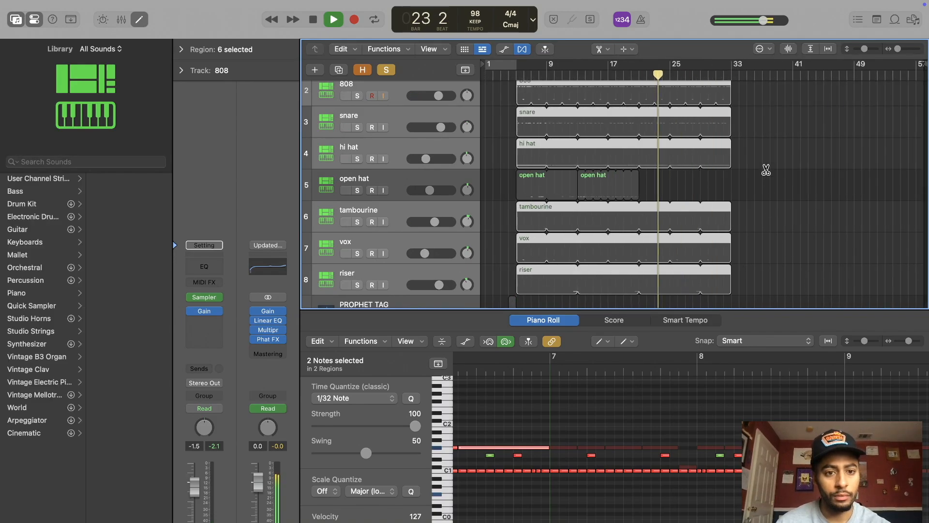
{"action": "left_click", "coordinate": [640, 153]}
{"action": "scroll", "coordinate": [640, 154], "scroll_direction": "up", "scroll_amount": 1}
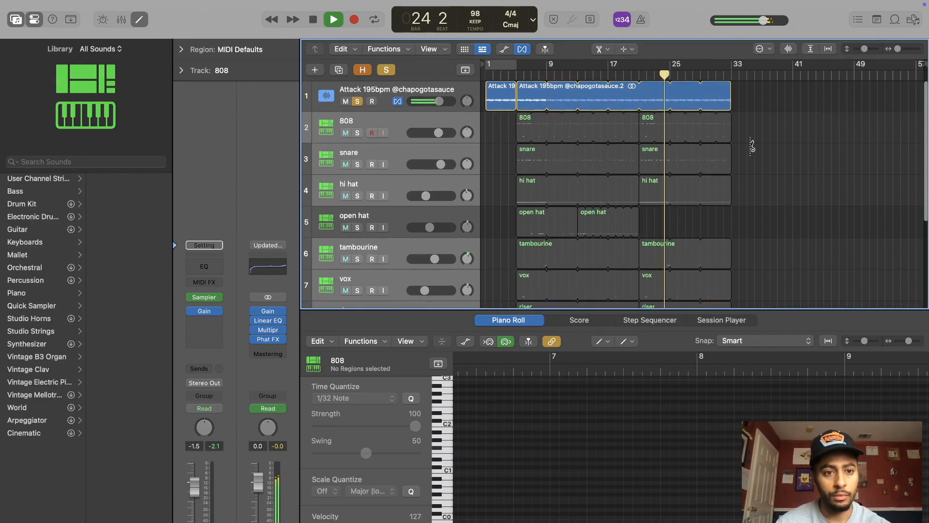
{"action": "left_click", "coordinate": [387, 72]}
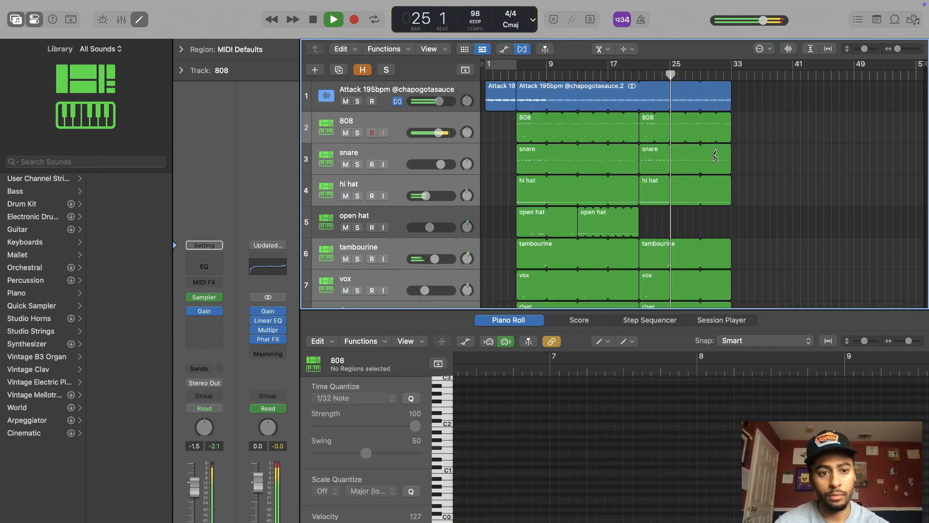
Step: Delete the split regions from bar 21 onward on the 808, drum, vox and riser tracks, and cut off the melody at bar 21
{"action": "scroll", "coordinate": [759, 171], "scroll_direction": "down", "scroll_amount": 1}
{"action": "left_click_drag", "start_coordinate": [864, 54], "coordinate": [862, 53]}
{"action": "scroll", "coordinate": [744, 126], "scroll_direction": "up", "scroll_amount": 2}
{"action": "left_click_drag", "start_coordinate": [744, 119], "coordinate": [697, 261]}
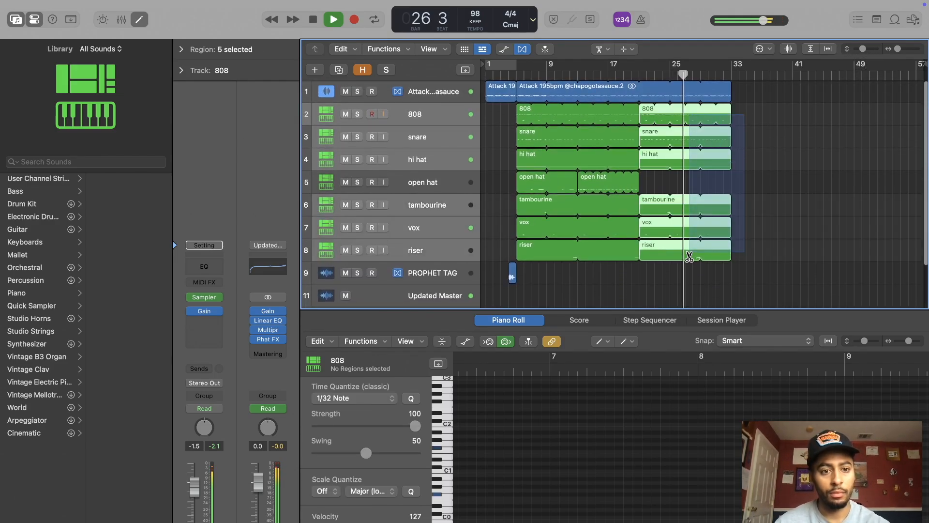
{"action": "key", "text": "Delete"}
{"action": "key", "text": "space"}
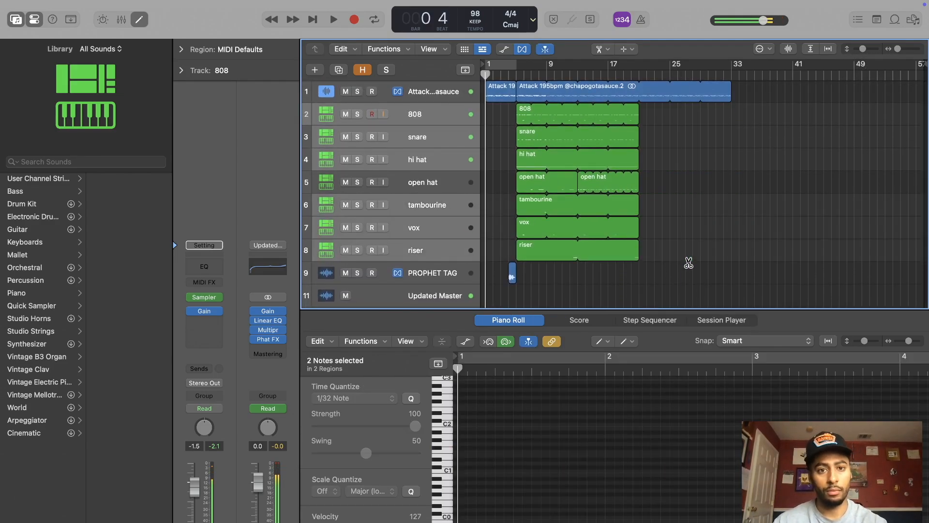
{"action": "left_click", "coordinate": [641, 96]}
{"action": "key", "text": "Delete"}
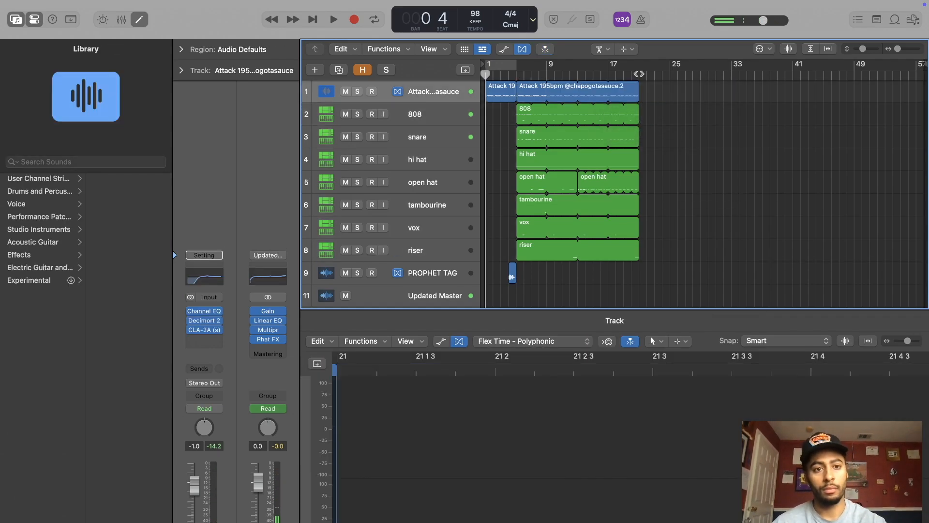
Step: Select all melody, 808, drum, vox and riser regions from bar 1 to 21 and repeat them twice, from bars 21 and 41
{"action": "left_click_drag", "start_coordinate": [674, 96], "coordinate": [471, 220]}
{"action": "left_click_drag", "start_coordinate": [463, 250], "coordinate": [463, 249]}
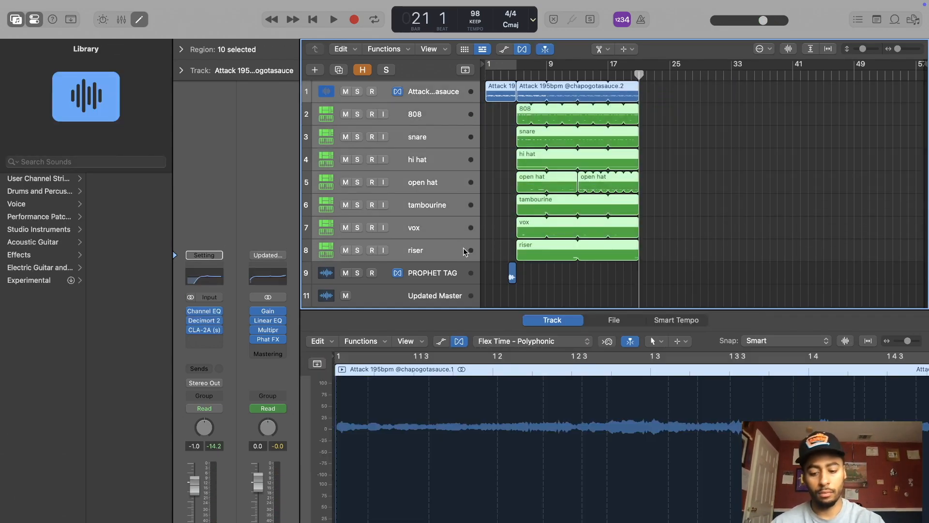
{"action": "key", "text": "super+r"}
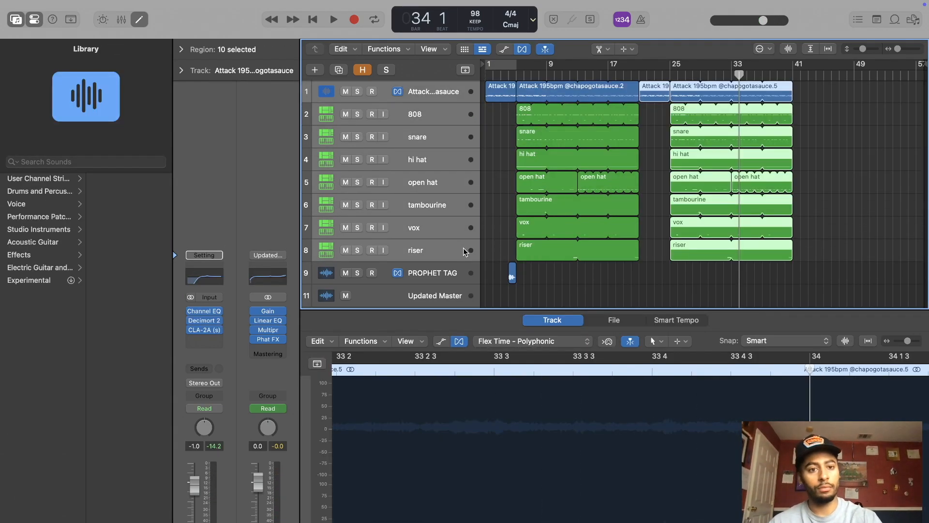
{"action": "left_click", "coordinate": [794, 75]}
{"action": "key", "text": "super+r"}
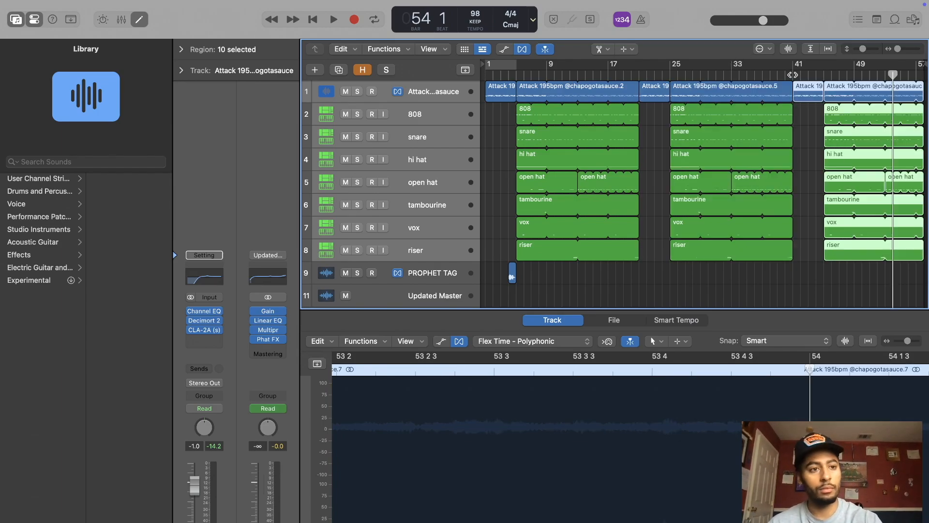
Step: Split the last repeat on every track at bar 49 and delete everything after that point
{"action": "left_click", "coordinate": [854, 94]}
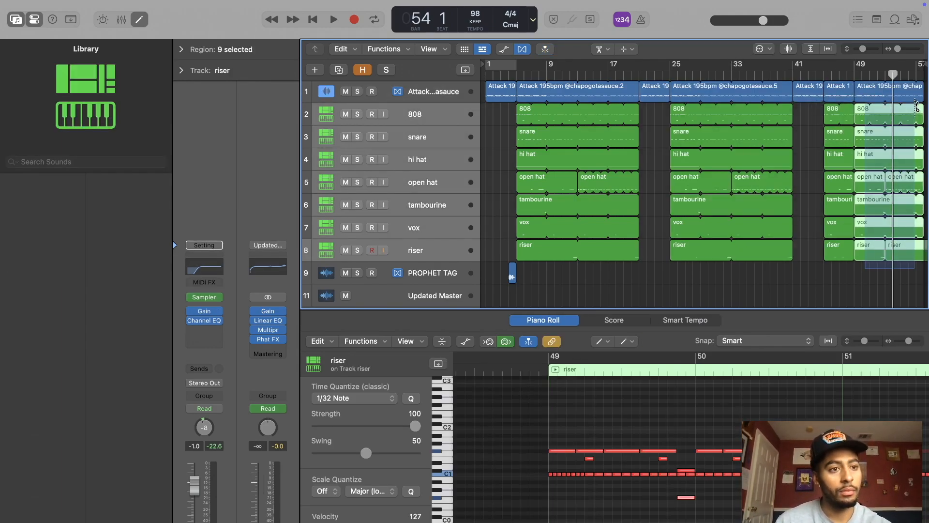
{"action": "left_click_drag", "start_coordinate": [916, 97], "coordinate": [914, 97]}
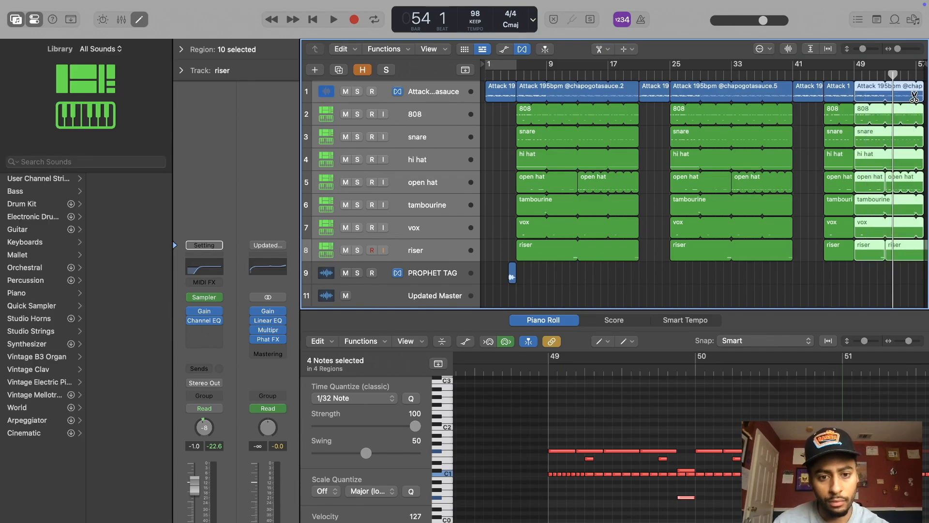
{"action": "key", "text": "Delete"}
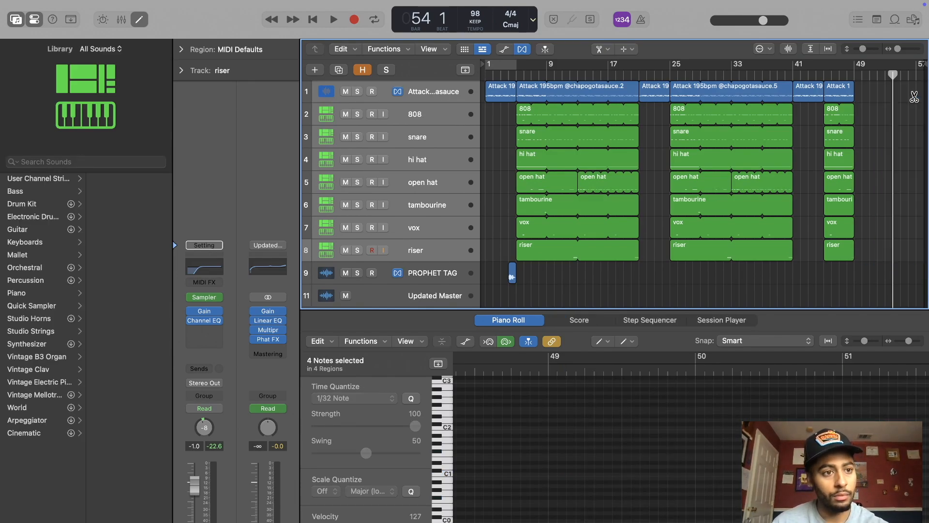
Step: Move the project end to bar 49, and with cycling on for bars 1 to 49, return the playhead to the start
{"action": "left_click_drag", "start_coordinate": [924, 61], "coordinate": [855, 94]}
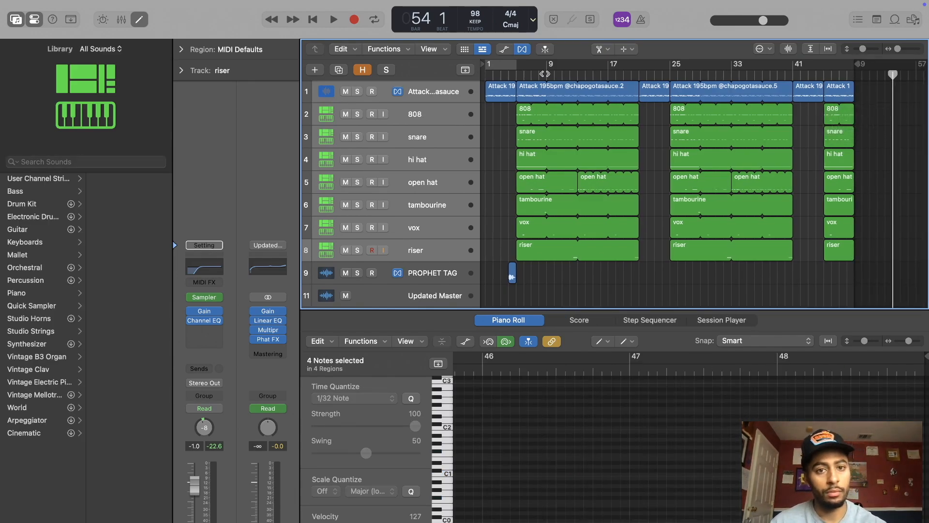
{"action": "left_click", "coordinate": [512, 67]}
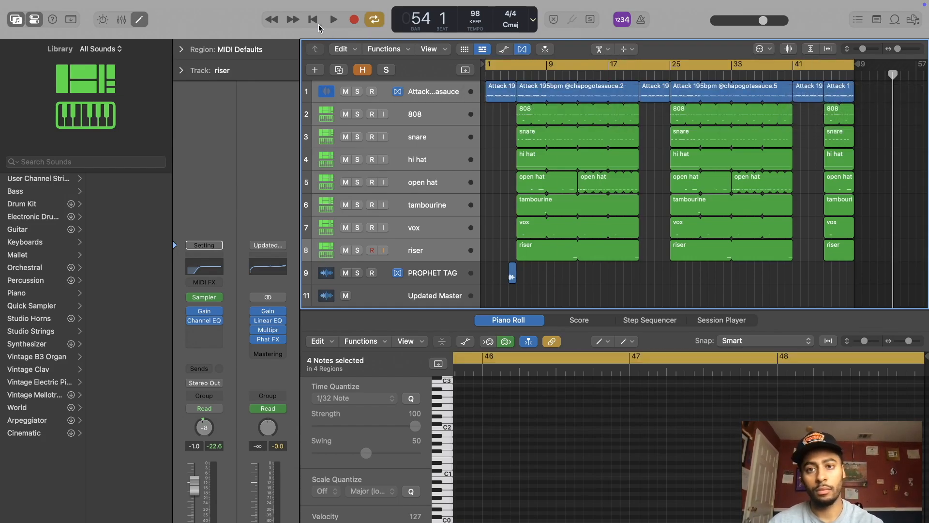
{"action": "left_click", "coordinate": [318, 25]}
Step: Show the track automation lanes, return to the Pointer Tool and hide the lanes again
{"action": "left_click", "coordinate": [504, 50]}
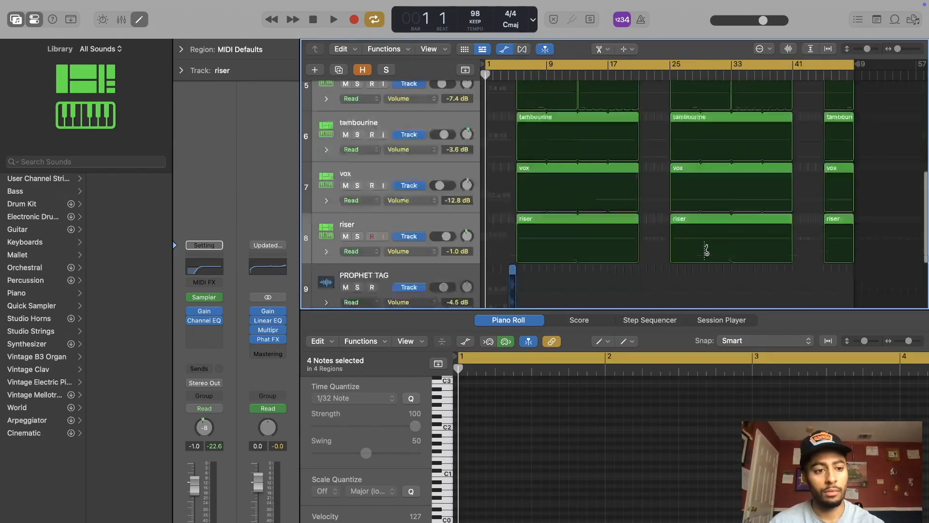
{"action": "scroll", "coordinate": [705, 245], "scroll_direction": "down", "scroll_amount": 5}
{"action": "left_click", "coordinate": [608, 50]}
{"action": "left_click", "coordinate": [614, 64]}
{"action": "left_click_drag", "start_coordinate": [844, 222], "coordinate": [762, 274]}
{"action": "left_click_drag", "start_coordinate": [791, 236], "coordinate": [824, 236]}
{"action": "left_click", "coordinate": [516, 51]}
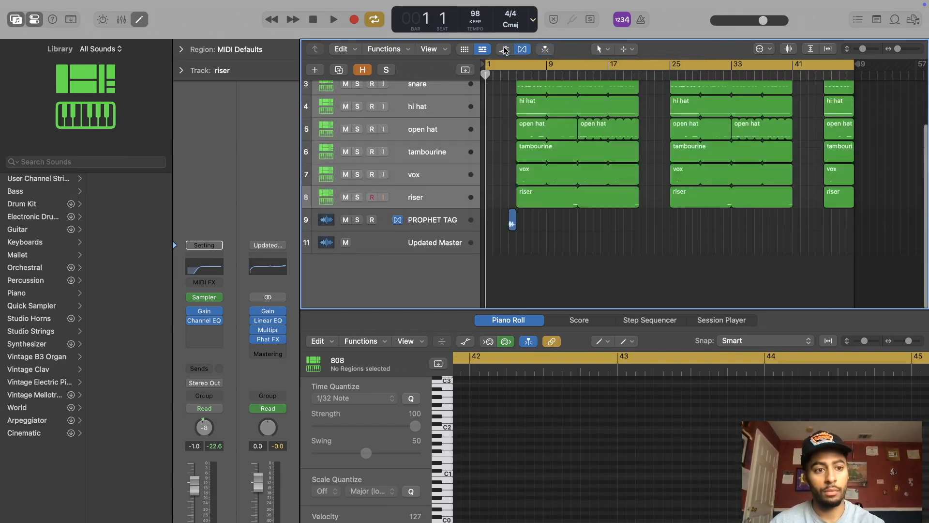
Step: Play the arrangement from bar 1 with the Piano Roll editor closed to review the structure, and stop playback
{"action": "key", "text": "space"}
{"action": "scroll", "coordinate": [663, 229], "scroll_direction": "up", "scroll_amount": 3}
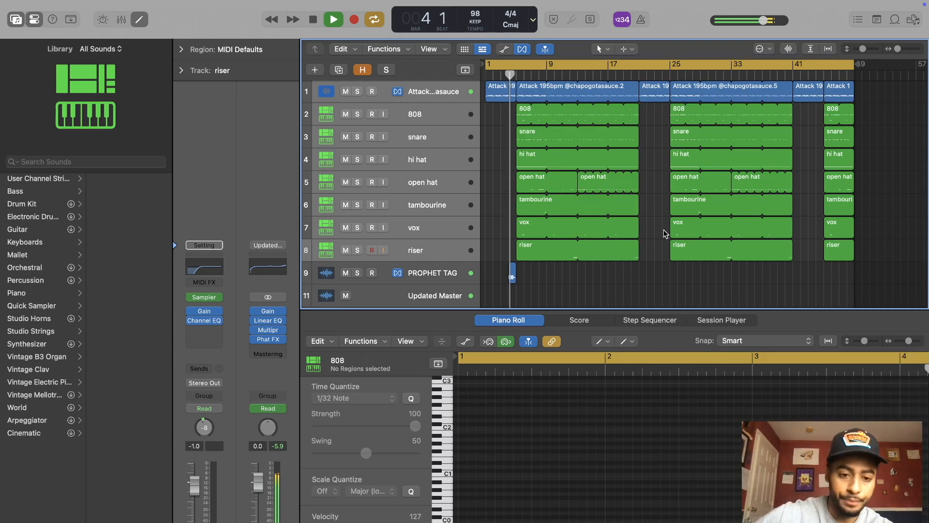
{"action": "left_click", "coordinate": [656, 257]}
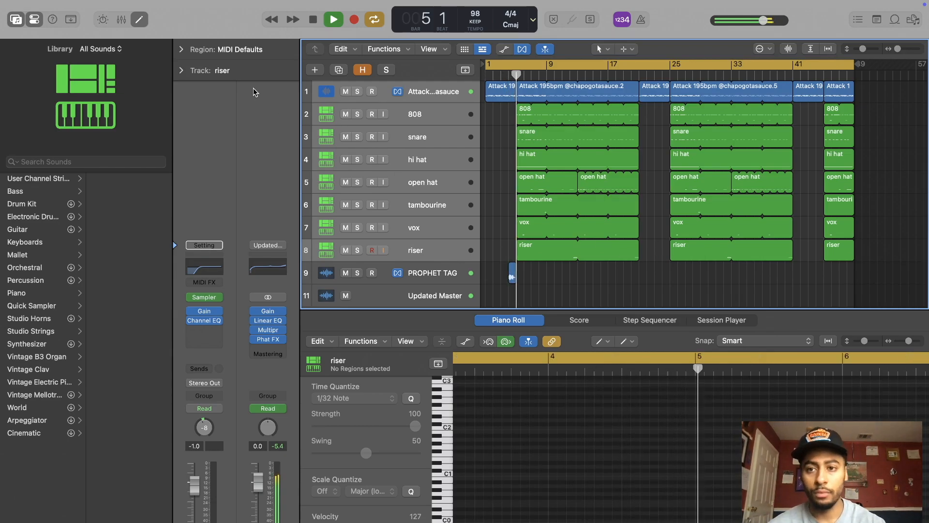
{"action": "key", "text": "e"}
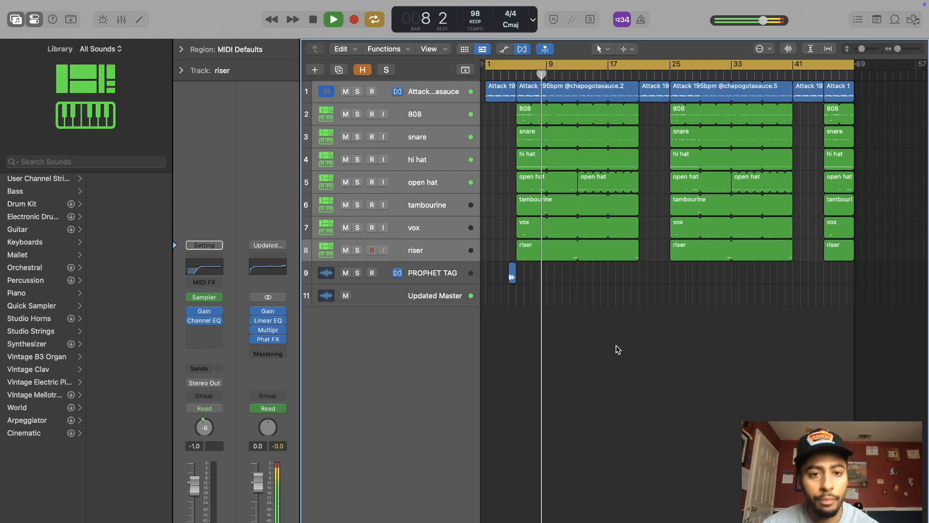
{"action": "left_click", "coordinate": [604, 49]}
{"action": "left_click", "coordinate": [607, 64]}
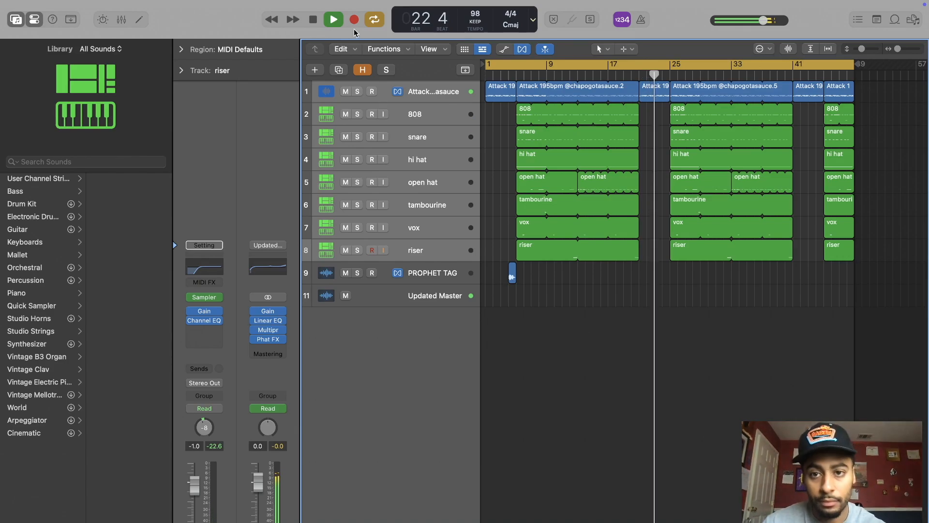
{"action": "left_click", "coordinate": [314, 19]}
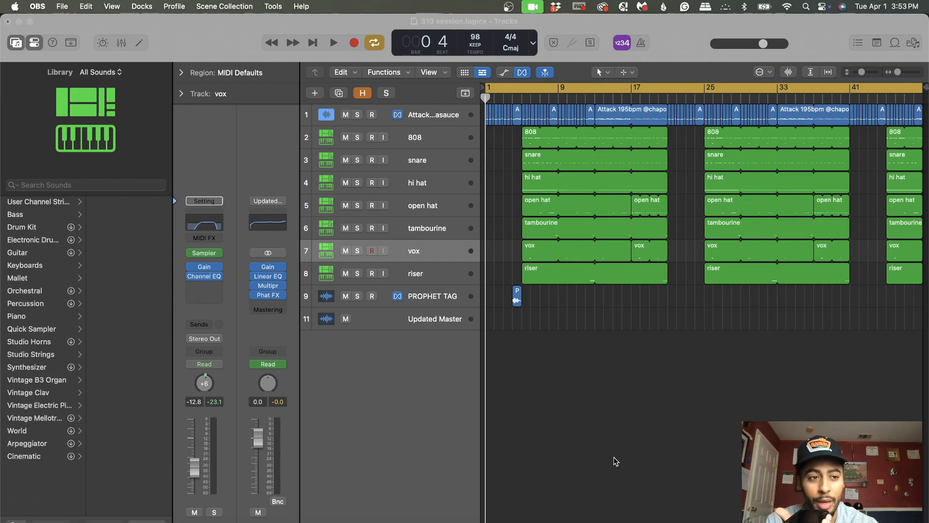
Step: Set the cycle range to bars 4 to 5 and play back the bar containing the producer tag
{"action": "left_click_drag", "start_coordinate": [898, 74], "coordinate": [904, 73]}
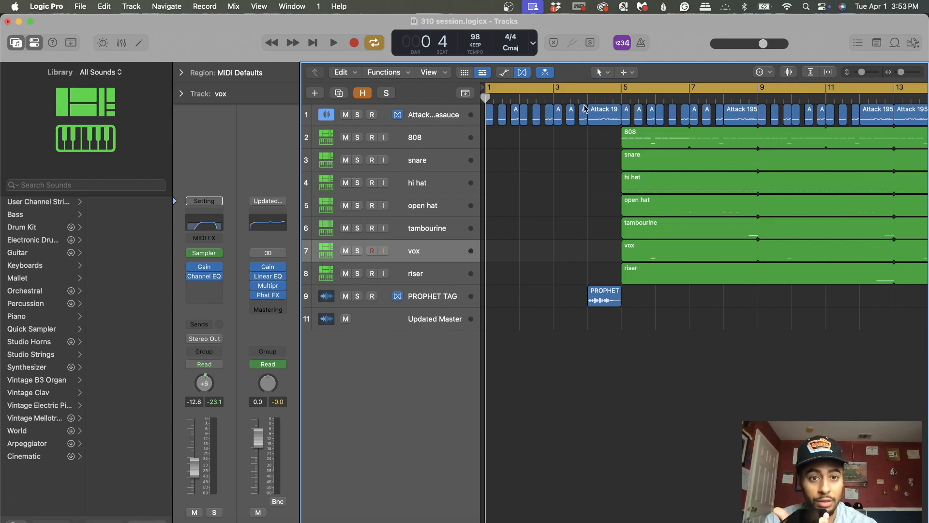
{"action": "mouse_move", "coordinate": [596, 93]}
{"action": "left_mouse_down"}
{"action": "mouse_move", "coordinate": [568, 93]}
{"action": "mouse_move", "coordinate": [614, 89]}
{"action": "left_mouse_up"}
{"action": "left_click", "coordinate": [618, 90]}
{"action": "left_click", "coordinate": [597, 91]}
{"action": "key", "text": "space"}
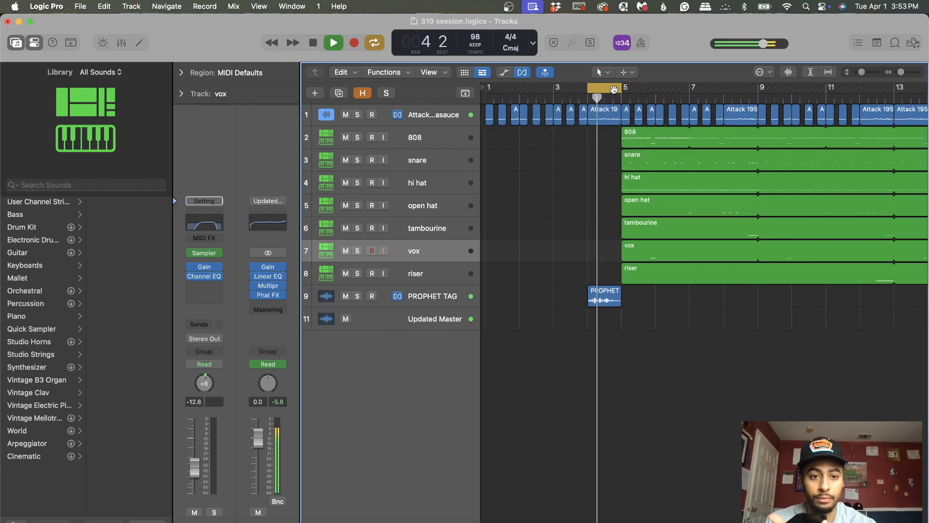
{"action": "key", "text": "space"}
Step: Mute the PROPHET TAG track and replay bar 4 without it
{"action": "left_click", "coordinate": [349, 299]}
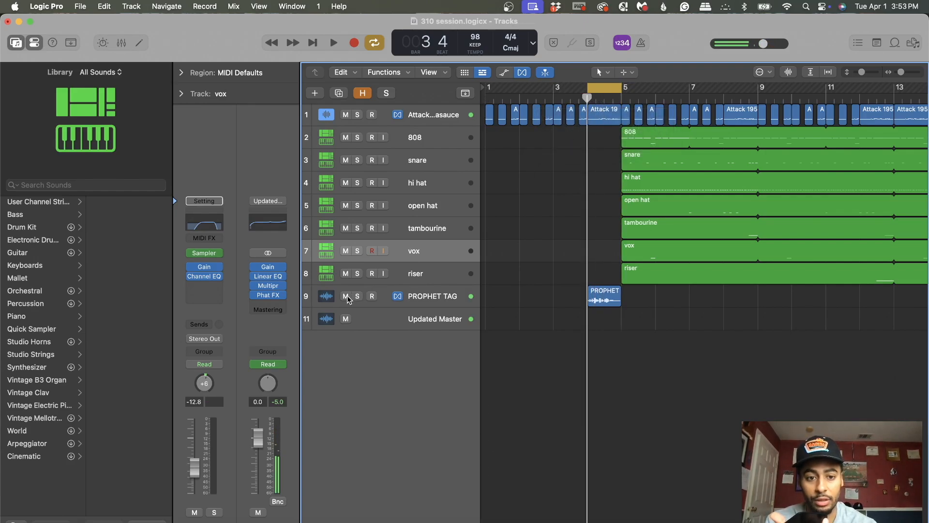
{"action": "key", "text": "space"}
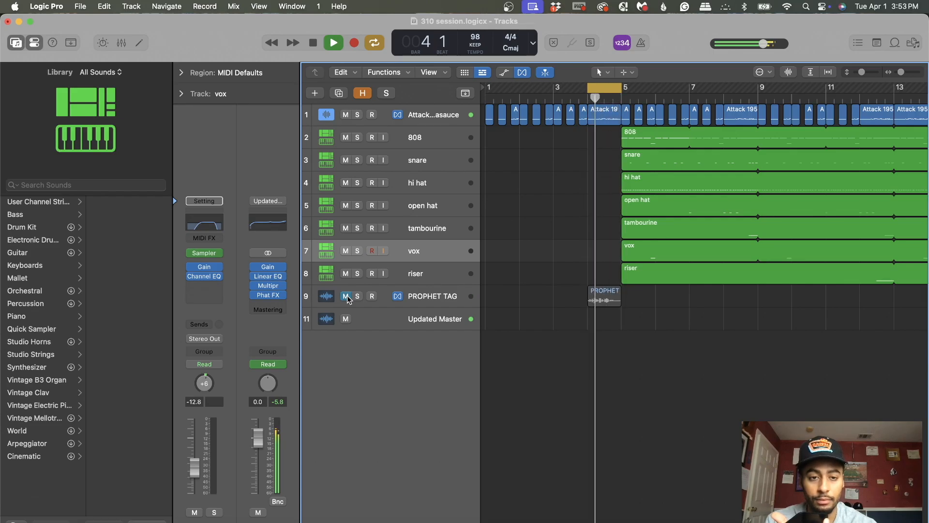
{"action": "key", "text": "space"}
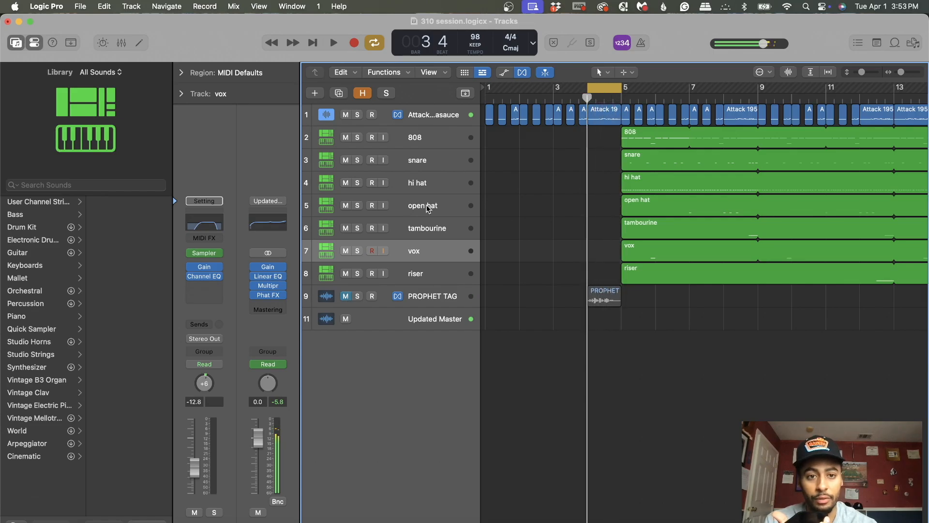
Step: Extend the cycle range to bars 1 to 5 and listen to the four-bar intro
{"action": "left_click_drag", "start_coordinate": [589, 90], "coordinate": [419, 94]}
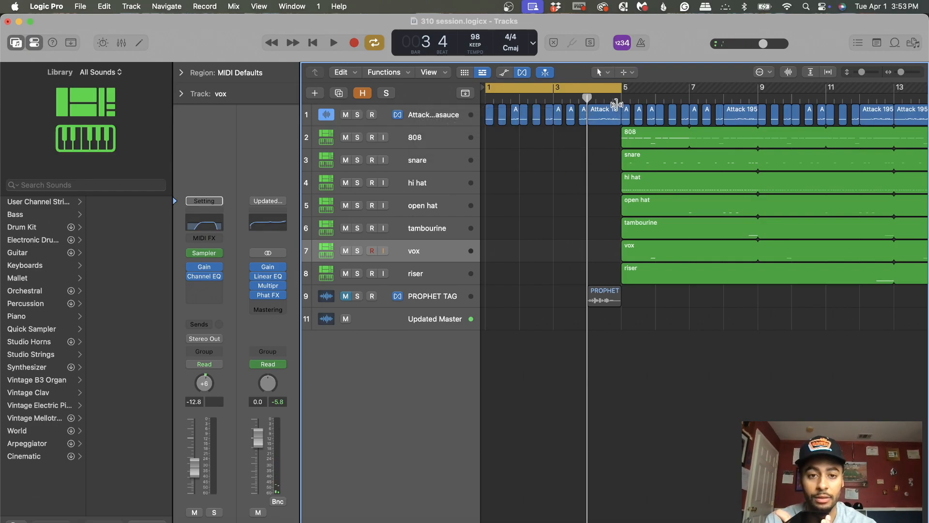
{"action": "key", "text": "space"}
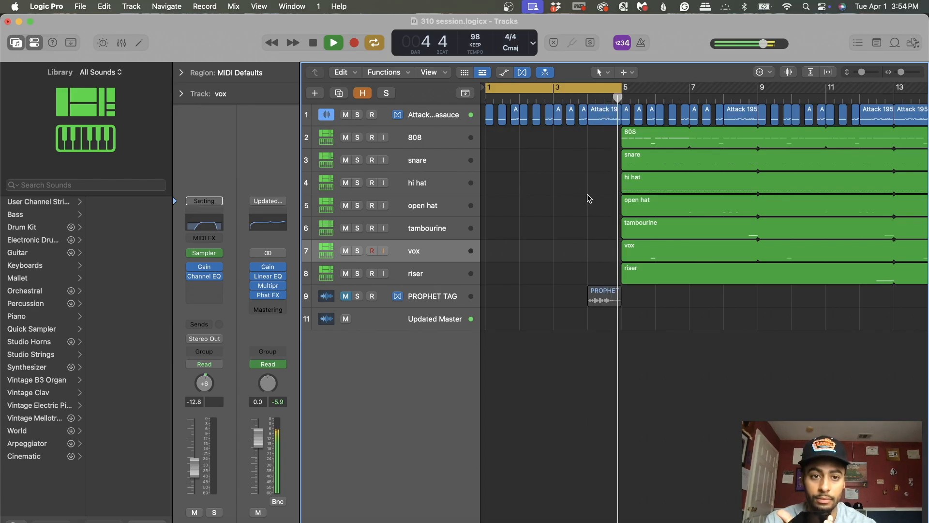
{"action": "key", "text": "space"}
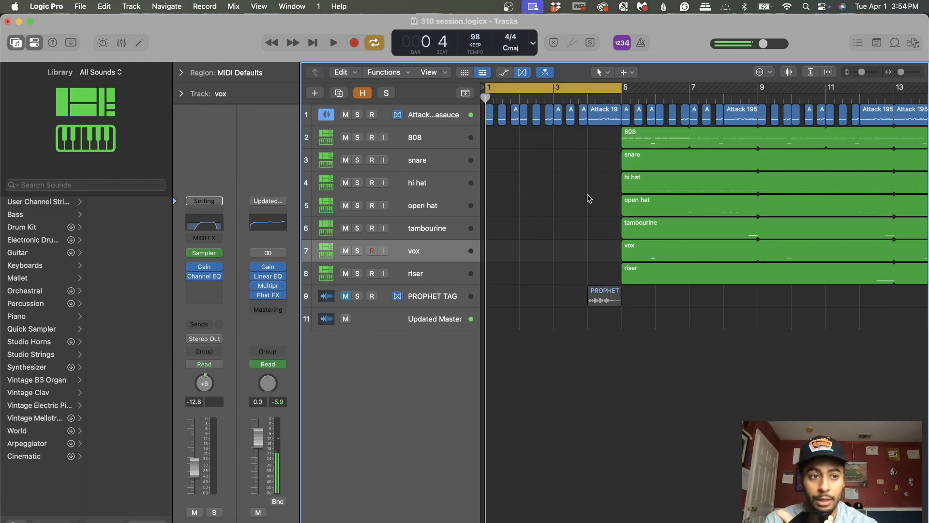
Step: Set the cycle range to bars 5 to 13, and move it on to bars 13 to 21 to compare both halves
{"action": "left_click_drag", "start_coordinate": [902, 73], "coordinate": [897, 73]}
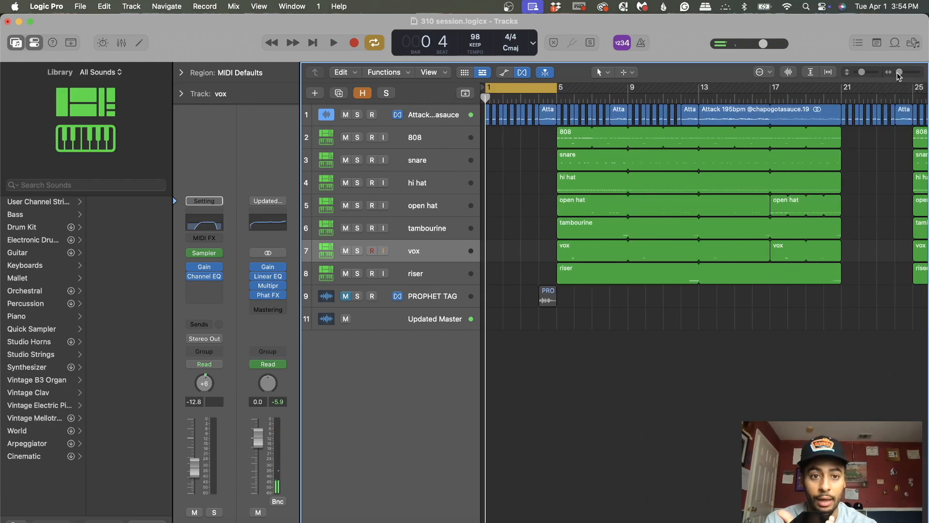
{"action": "left_click_drag", "start_coordinate": [547, 90], "coordinate": [699, 91]}
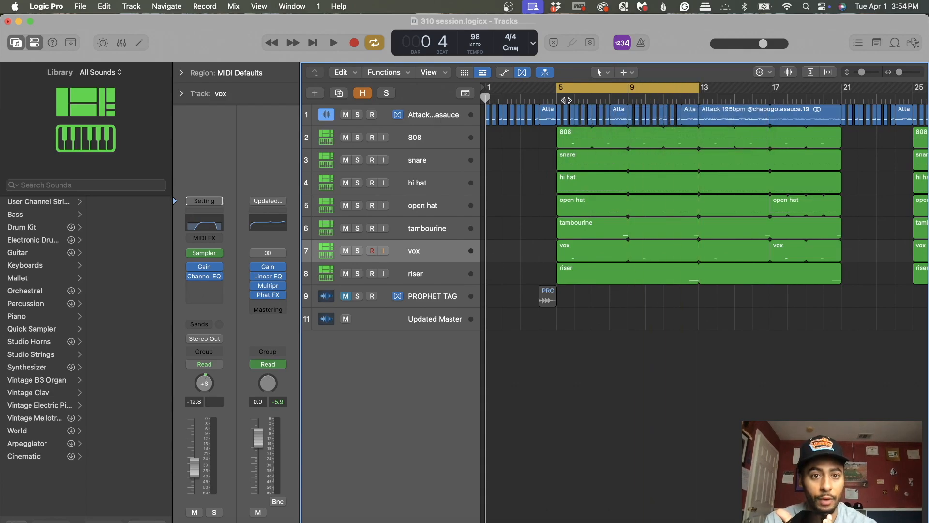
{"action": "scroll", "coordinate": [605, 97], "scroll_direction": "right", "scroll_amount": 5}
{"action": "left_click_drag", "start_coordinate": [529, 89], "coordinate": [671, 87]}
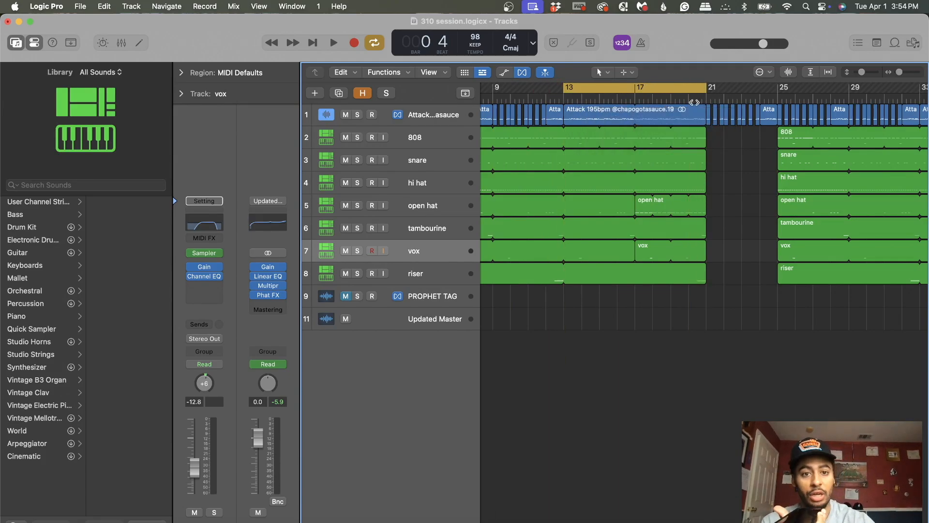
Step: Widen the cycle range to bars 5 to 21 and narrow it back to bars 13 to 21
{"action": "scroll", "coordinate": [694, 102], "scroll_direction": "left", "scroll_amount": 3}
{"action": "left_click_drag", "start_coordinate": [637, 89], "coordinate": [494, 91]}
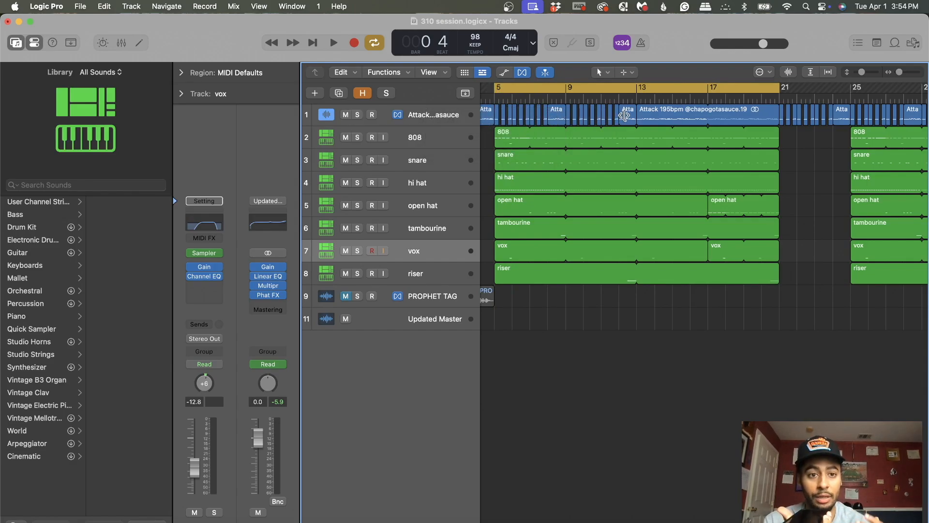
{"action": "left_click_drag", "start_coordinate": [496, 90], "coordinate": [638, 92]}
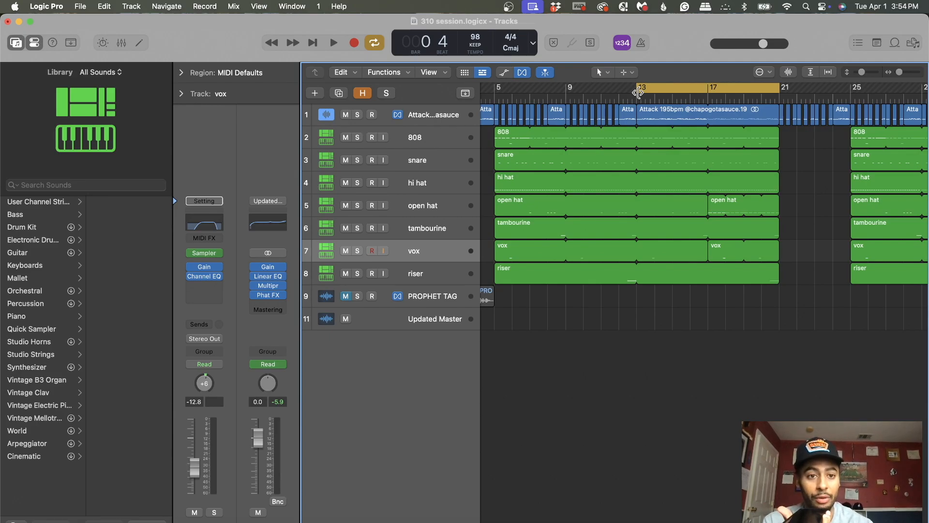
Step: Narrow the cycle range to bars 17 to 21 to examine the last four bars of the section
{"action": "scroll", "coordinate": [691, 150], "scroll_direction": "right", "scroll_amount": 3}
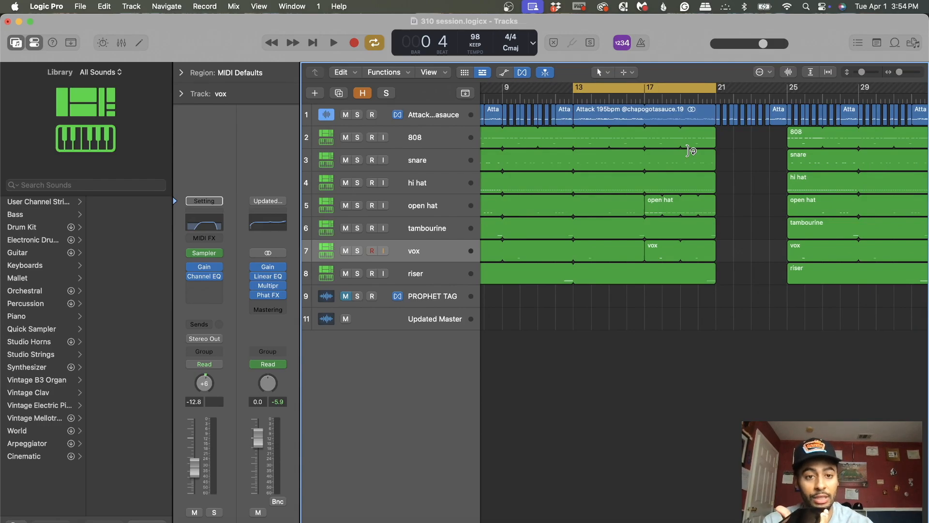
{"action": "scroll", "coordinate": [690, 151], "scroll_direction": "left", "scroll_amount": 4}
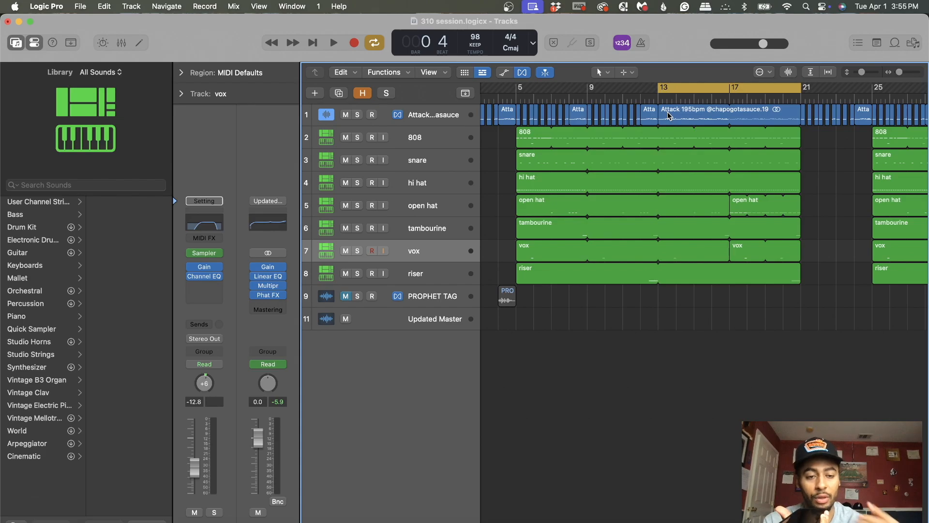
{"action": "scroll", "coordinate": [668, 115], "scroll_direction": "left", "scroll_amount": 2}
{"action": "scroll", "coordinate": [726, 193], "scroll_direction": "right", "scroll_amount": 4}
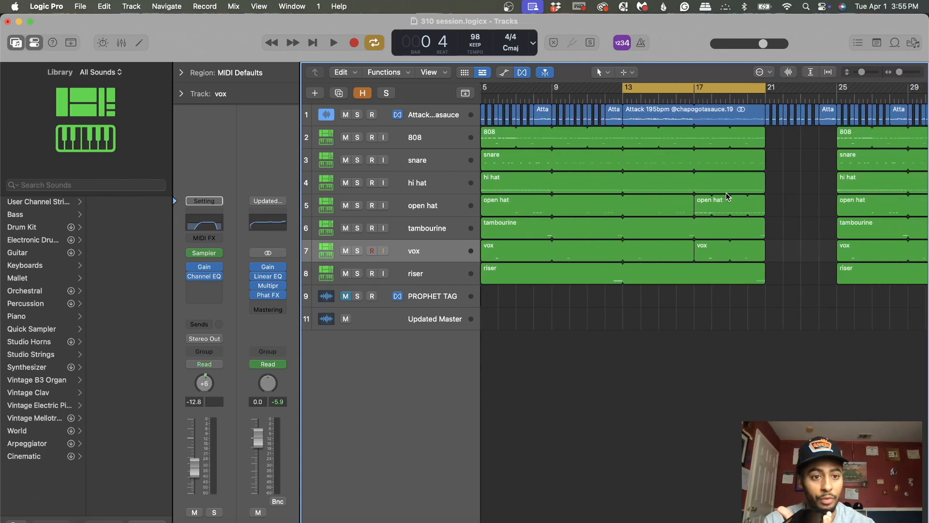
{"action": "left_click_drag", "start_coordinate": [624, 88], "coordinate": [697, 90]}
{"action": "scroll", "coordinate": [629, 204], "scroll_direction": "right", "scroll_amount": 4}
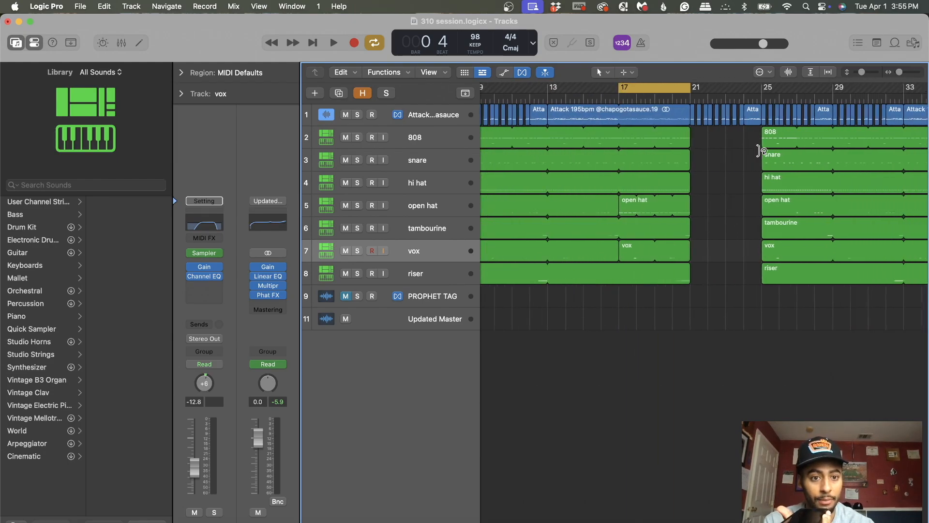
Step: Open the open hat region at bar 17 in the Piano Roll, and extend the cycle range to bars 1 to 21
{"action": "double_click", "coordinate": [620, 207]}
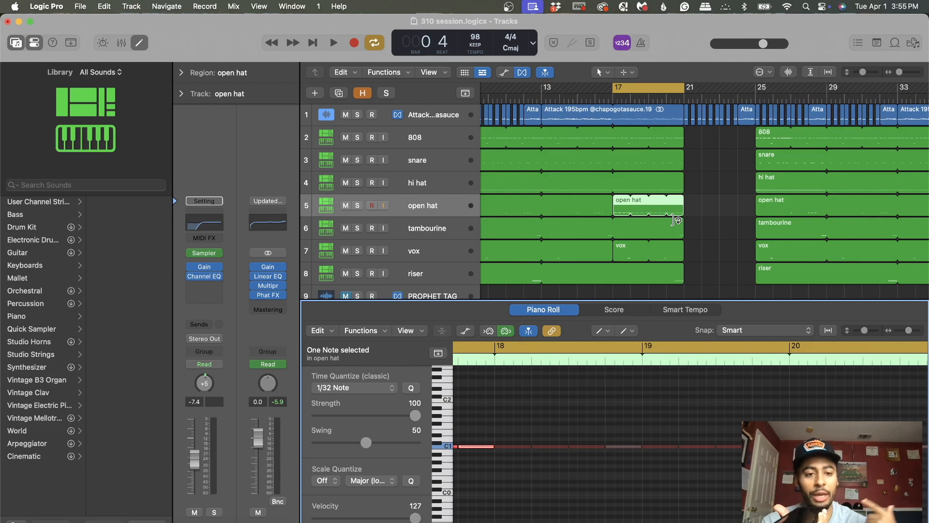
{"action": "scroll", "coordinate": [676, 221], "scroll_direction": "left", "scroll_amount": 10}
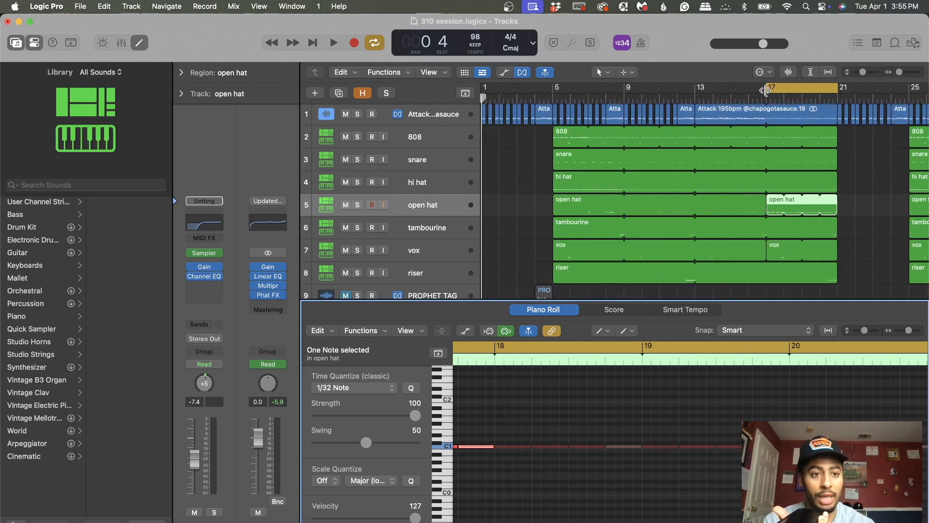
{"action": "left_click_drag", "start_coordinate": [766, 90], "coordinate": [485, 90]}
{"action": "left_click", "coordinate": [542, 149]}
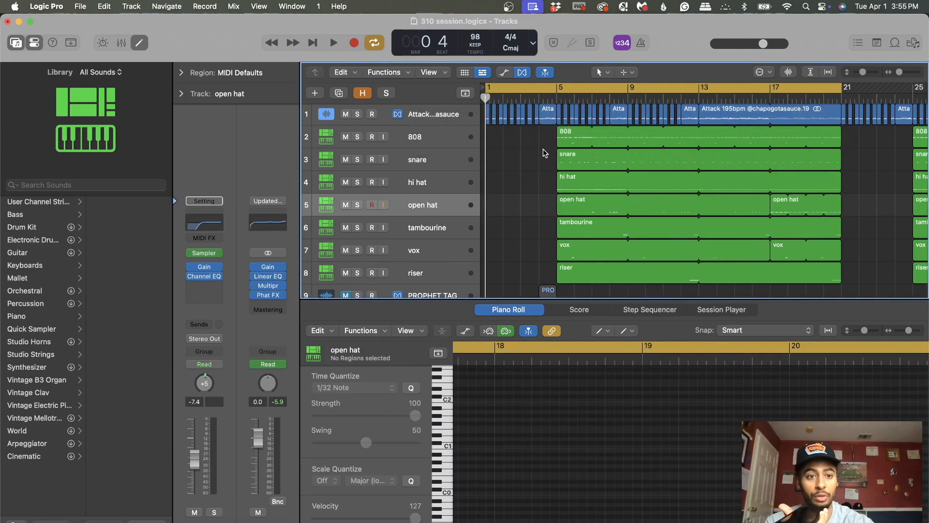
Step: Extend the cycle range to bars 1 to 49 and listen to the arrangement from the start
{"action": "left_click_drag", "start_coordinate": [899, 73], "coordinate": [898, 72]}
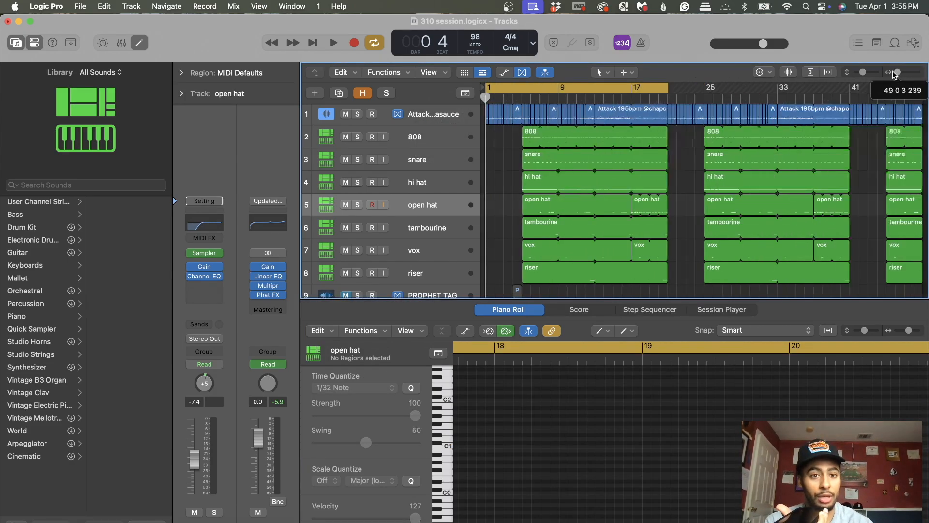
{"action": "scroll", "coordinate": [629, 236], "scroll_direction": "down", "scroll_amount": 4}
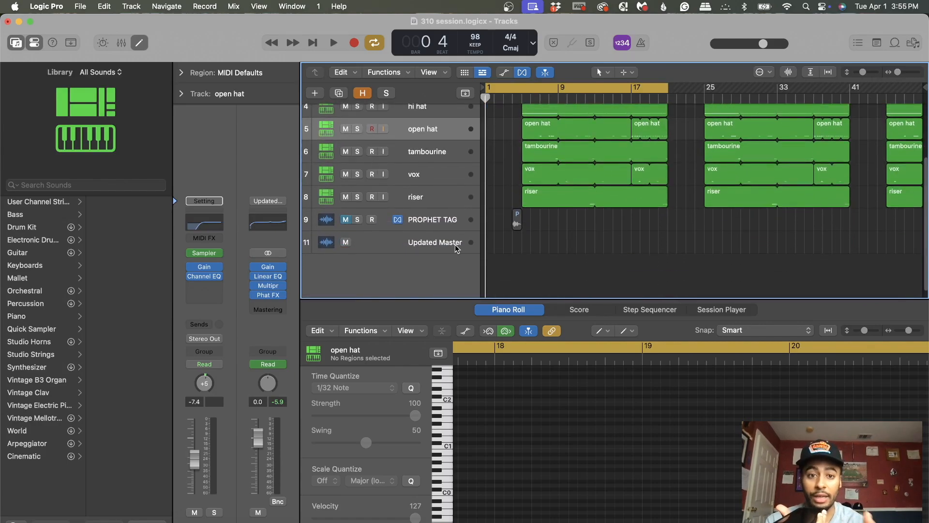
{"action": "scroll", "coordinate": [653, 208], "scroll_direction": "up", "scroll_amount": 4}
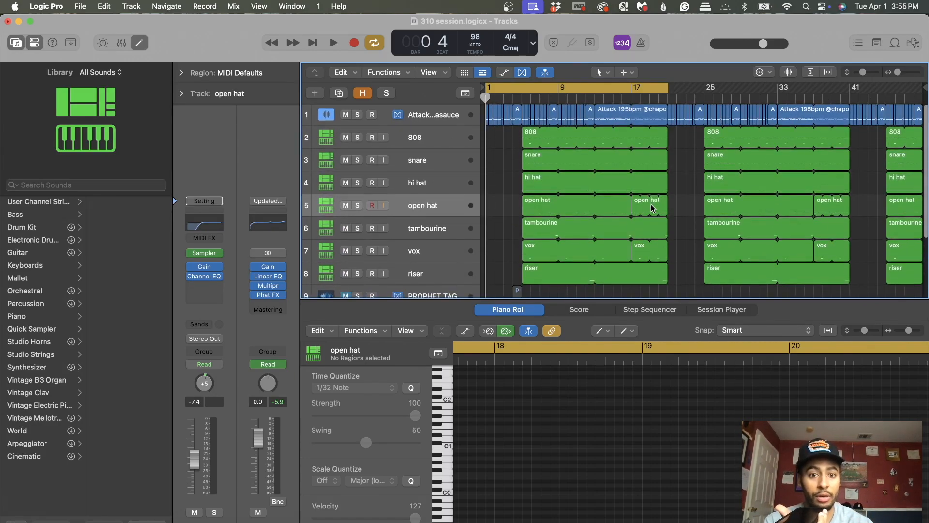
{"action": "scroll", "coordinate": [652, 208], "scroll_direction": "down", "scroll_amount": 1}
{"action": "scroll", "coordinate": [652, 208], "scroll_direction": "up", "scroll_amount": 1}
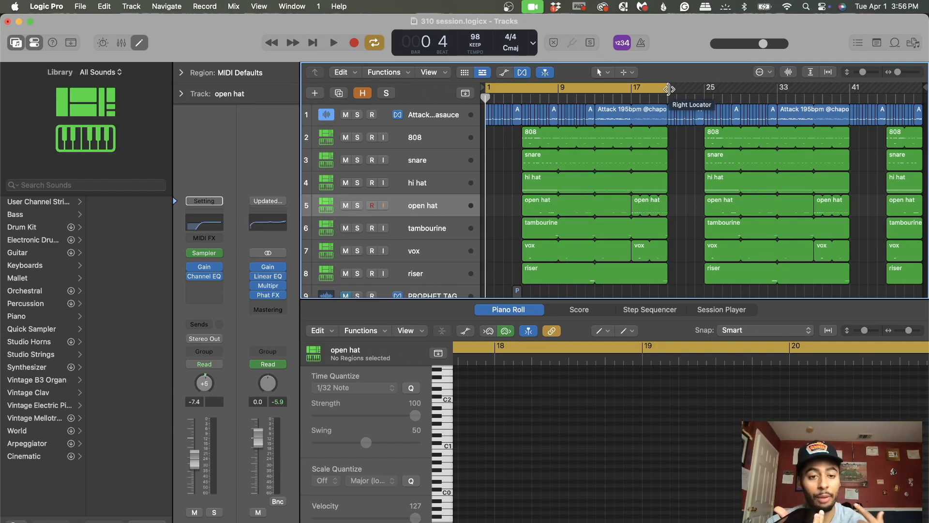
{"action": "left_click_drag", "start_coordinate": [668, 89], "coordinate": [922, 97]}
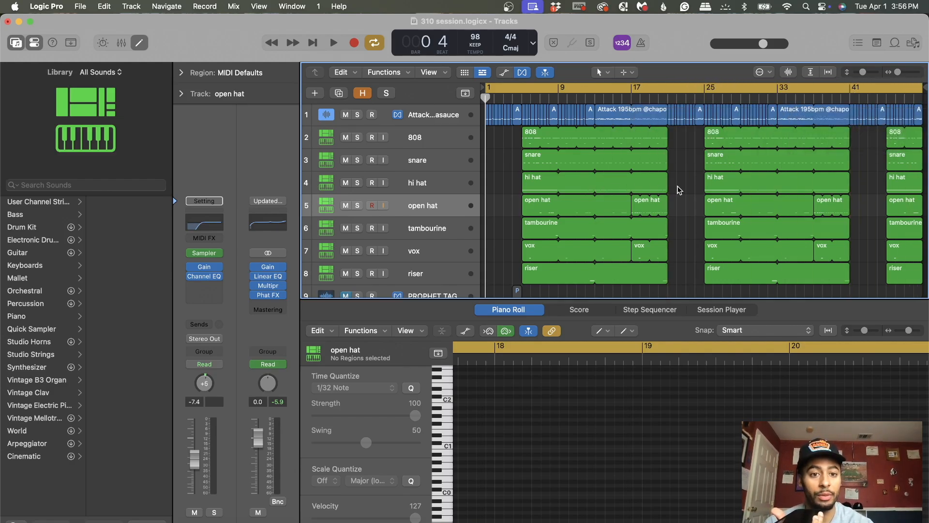
{"action": "scroll", "coordinate": [678, 190], "scroll_direction": "down", "scroll_amount": 2}
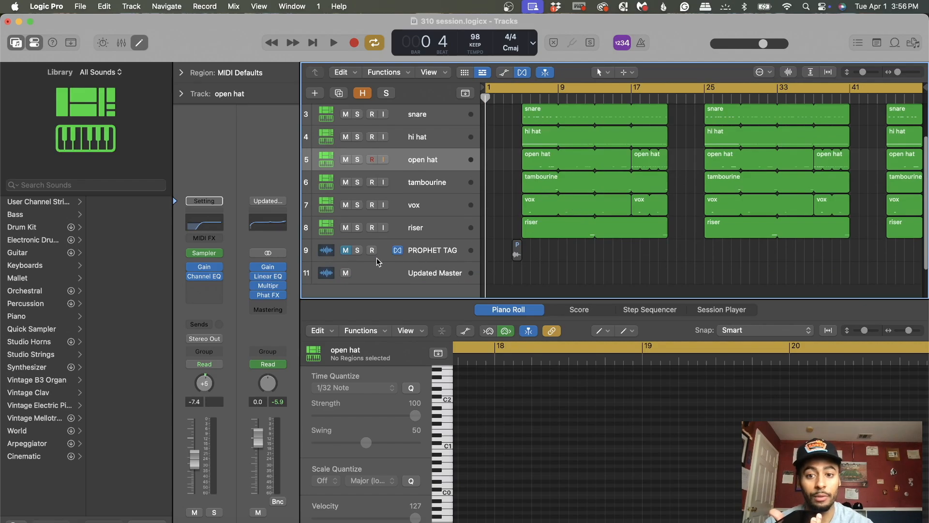
{"action": "scroll", "coordinate": [683, 265], "scroll_direction": "up", "scroll_amount": 2}
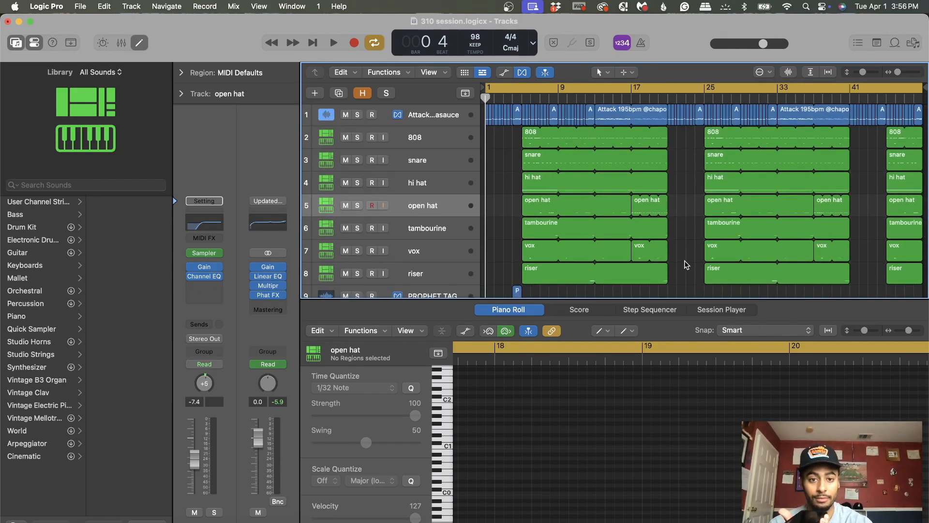
{"action": "key", "text": "space"}
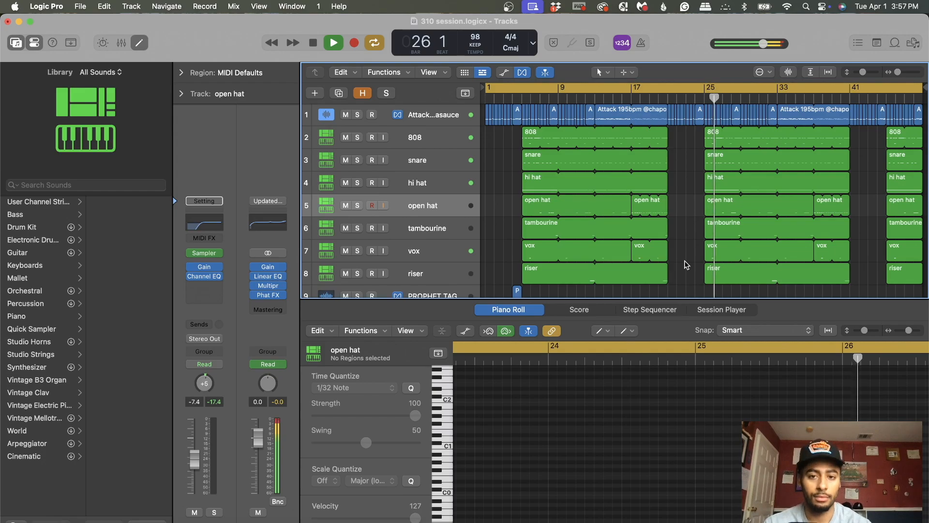
{"action": "left_click", "coordinate": [312, 44]}
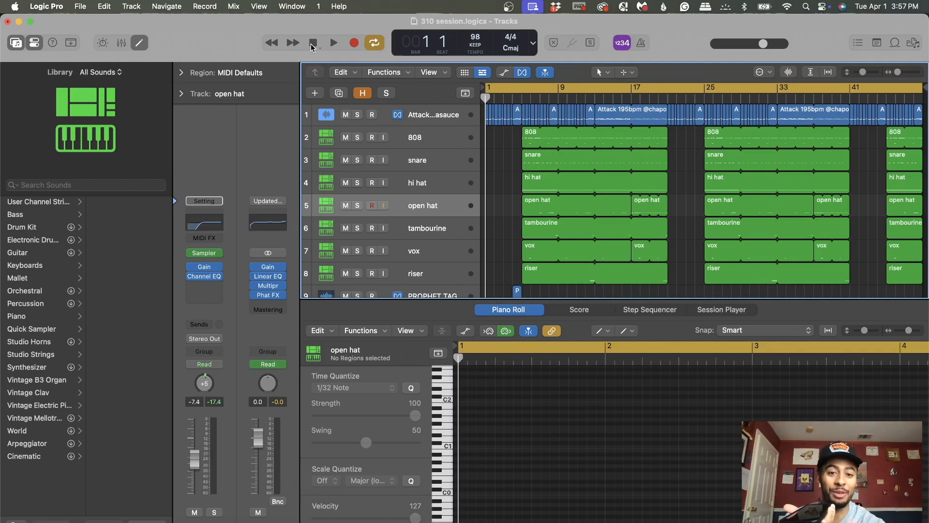
Step: Set the cycle range to bars 13 to 21 and listen to the start of the section's second half
{"action": "left_click_drag", "start_coordinate": [897, 72], "coordinate": [898, 73]}
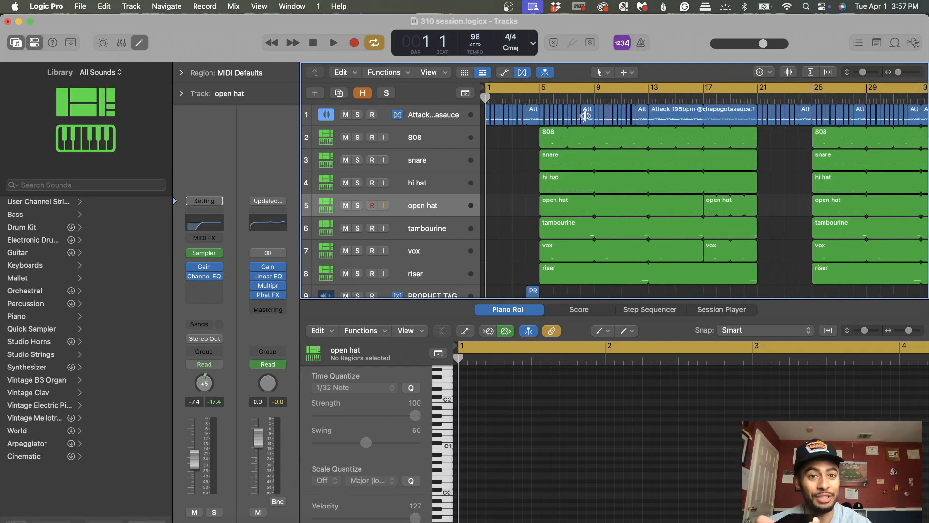
{"action": "left_click", "coordinate": [485, 88]}
{"action": "left_click", "coordinate": [543, 91]}
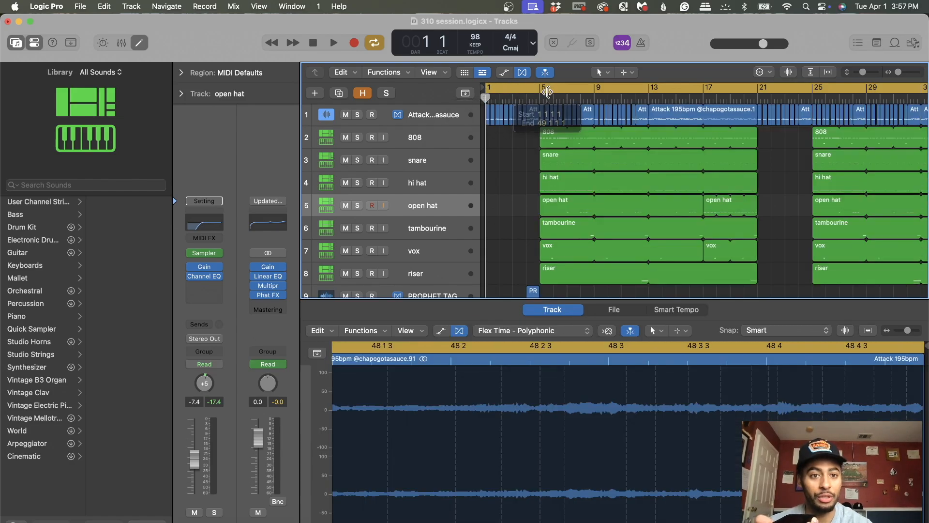
{"action": "left_click_drag", "start_coordinate": [651, 96], "coordinate": [753, 92]}
{"action": "key", "text": "space"}
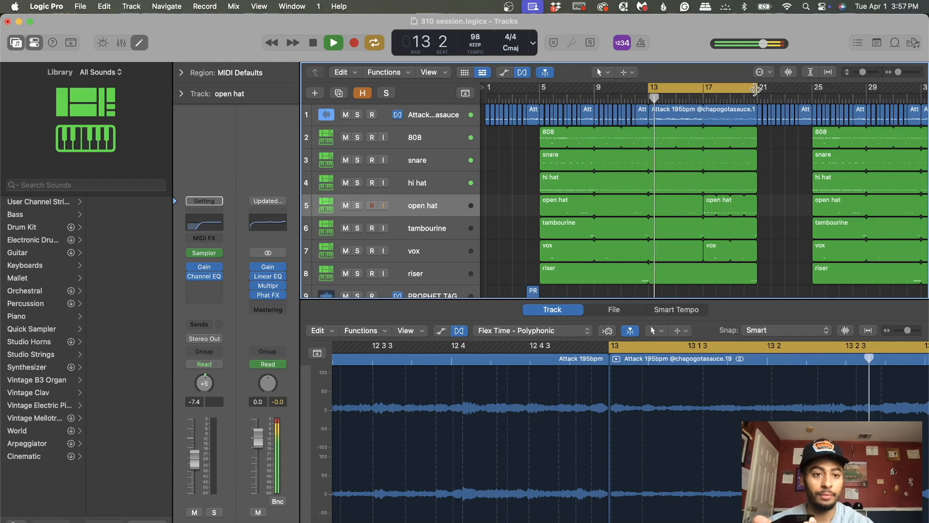
{"action": "key", "text": "space"}
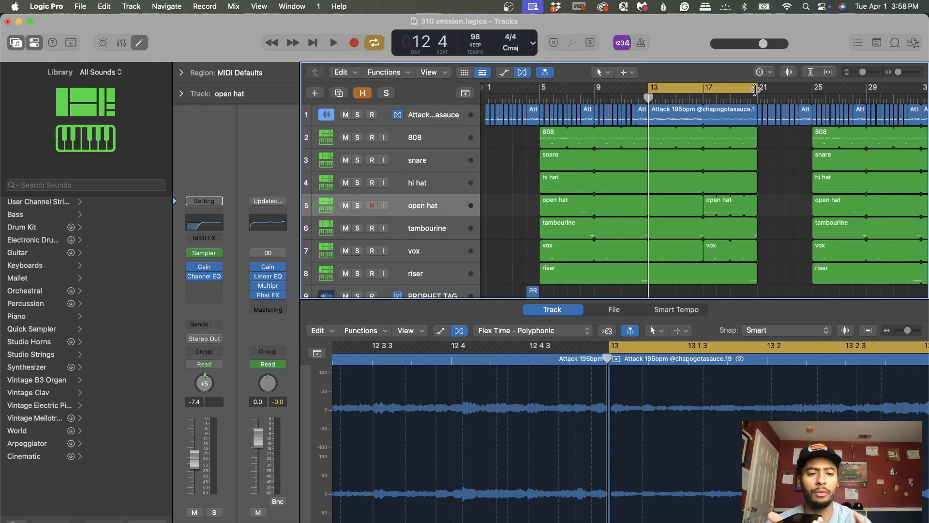
Step: Widen the cycle range to bars 5 to 29, then narrow it back to bars 13 to 21 and replay its opening
{"action": "left_click_drag", "start_coordinate": [649, 90], "coordinate": [539, 93]}
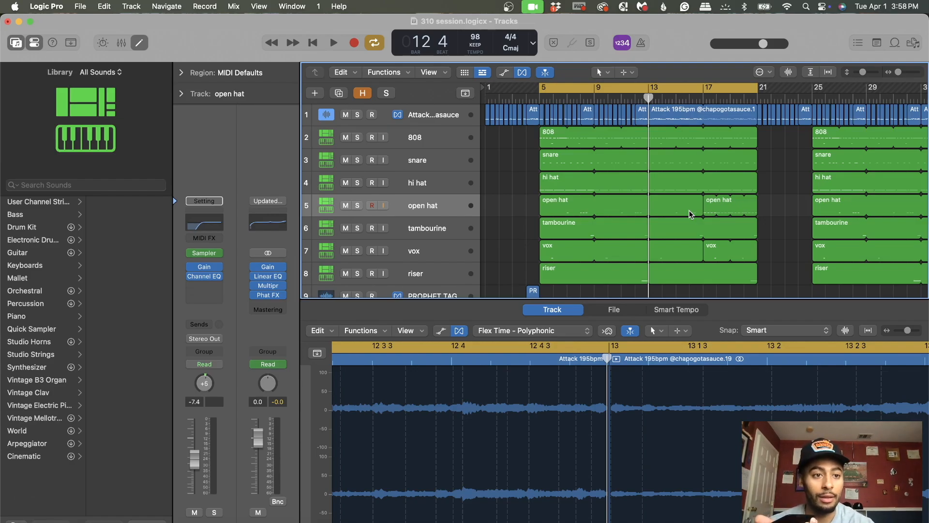
{"action": "left_click_drag", "start_coordinate": [763, 92], "coordinate": [863, 92]}
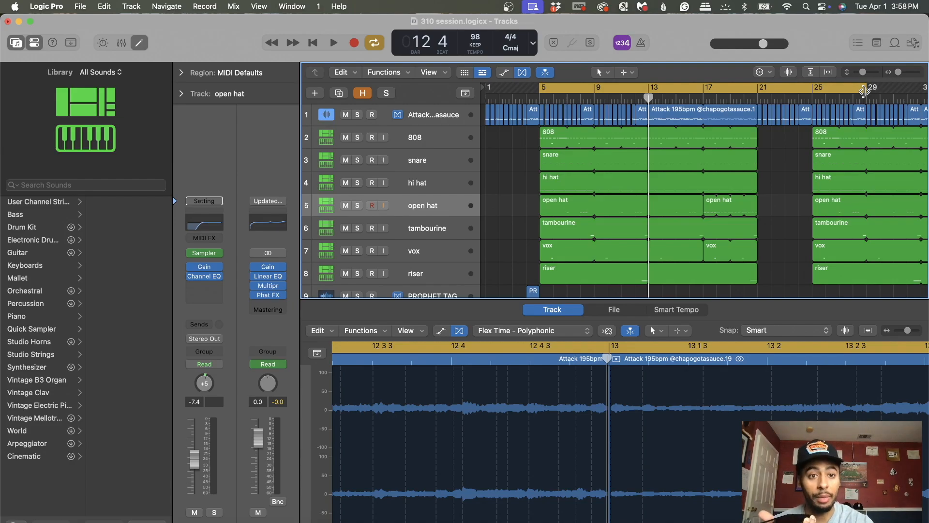
{"action": "left_click_drag", "start_coordinate": [541, 91], "coordinate": [648, 87]}
{"action": "left_click_drag", "start_coordinate": [866, 92], "coordinate": [755, 95]}
{"action": "key", "text": "space"}
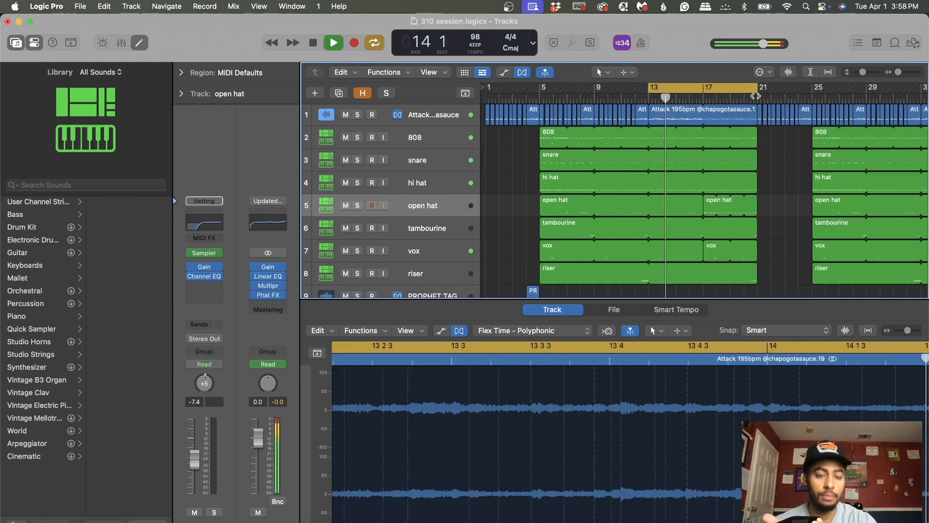
{"action": "key", "text": "space"}
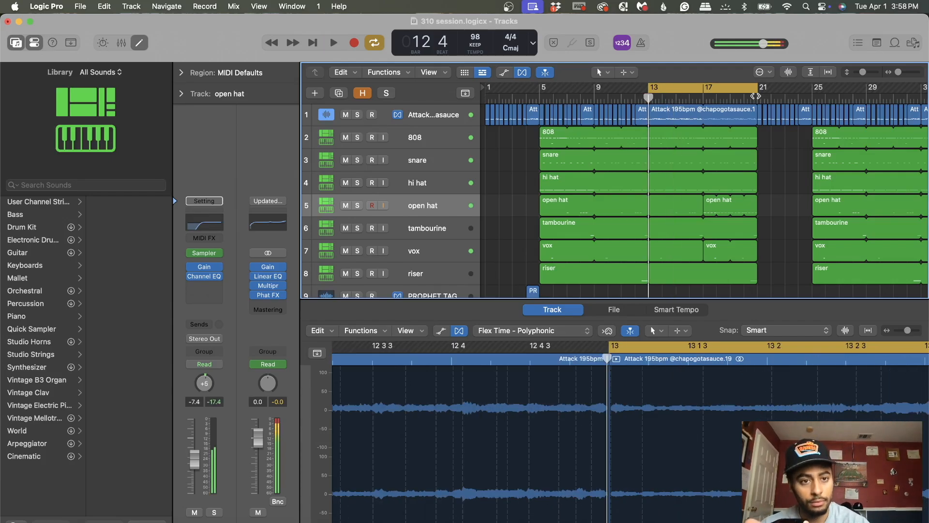
Step: Play from bar 5 with a cycle range of bars 5 to 21, and from bar 13 with bars 13 to 21 to compare
{"action": "left_click_drag", "start_coordinate": [649, 89], "coordinate": [542, 87]}
{"action": "key", "text": "space"}
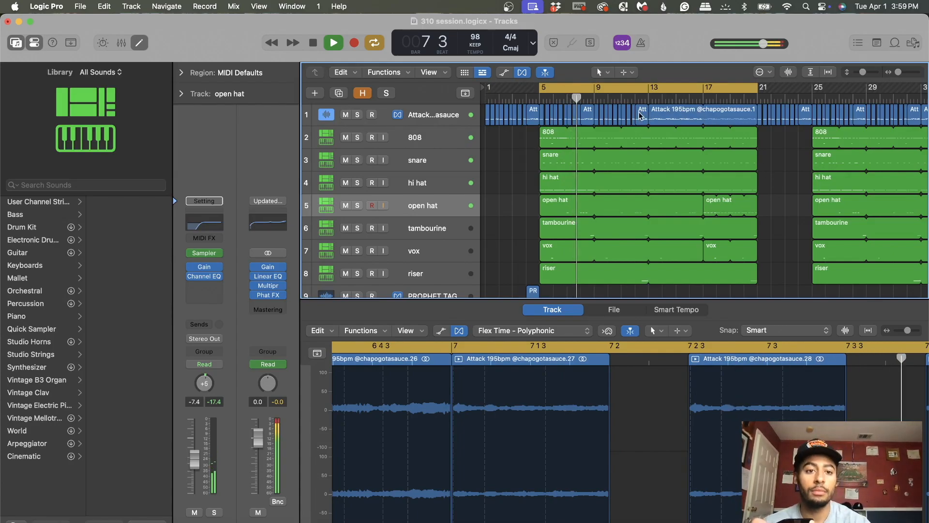
{"action": "key", "text": "space"}
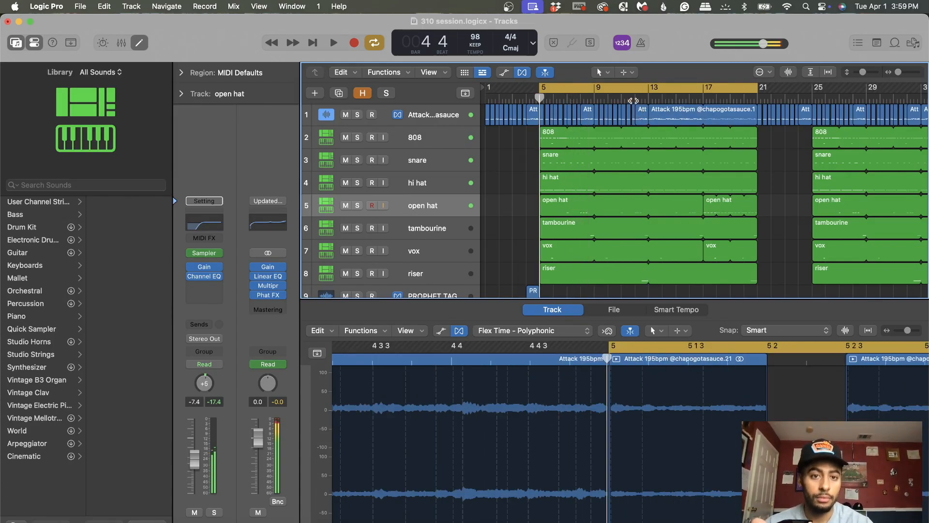
{"action": "left_click_drag", "start_coordinate": [543, 90], "coordinate": [651, 88]}
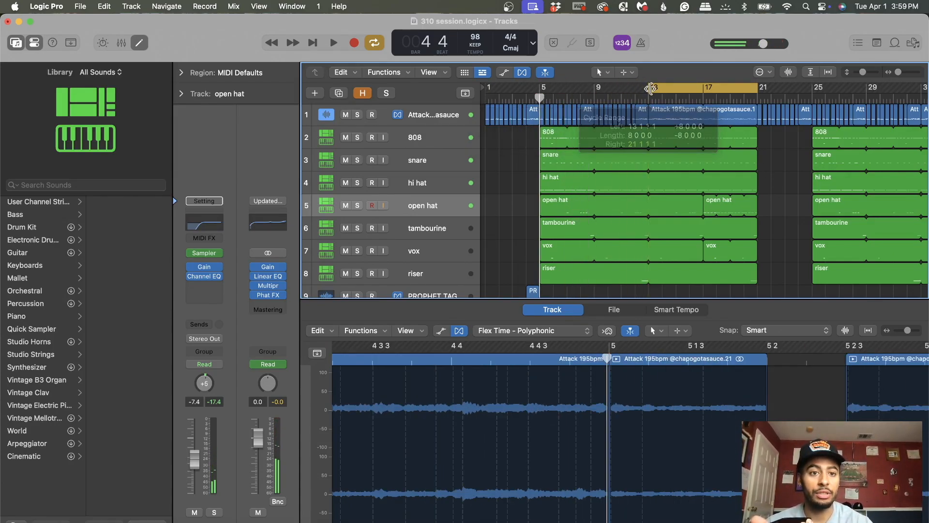
{"action": "key", "text": "space"}
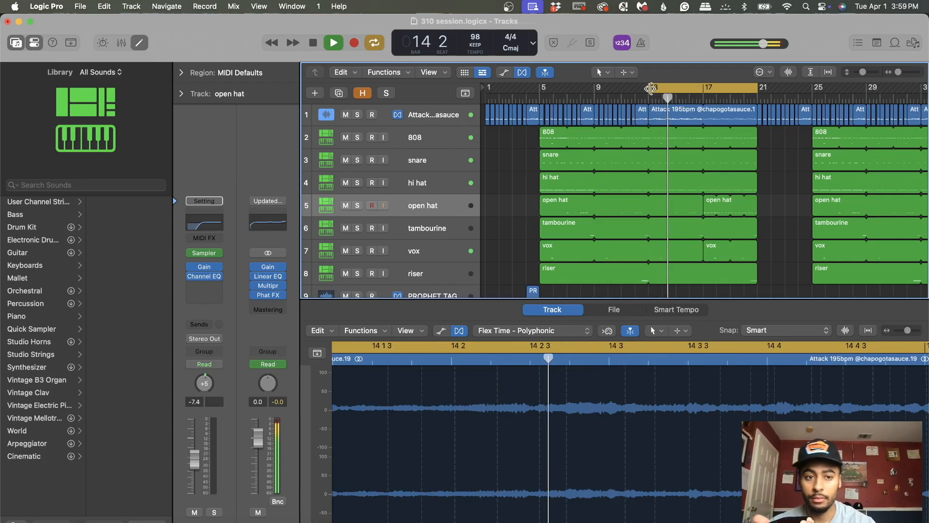
{"action": "key", "text": "space"}
Step: Extend the cycle range to cover the whole arrangement, bars 1 to 49
{"action": "left_click_drag", "start_coordinate": [651, 88], "coordinate": [540, 88]}
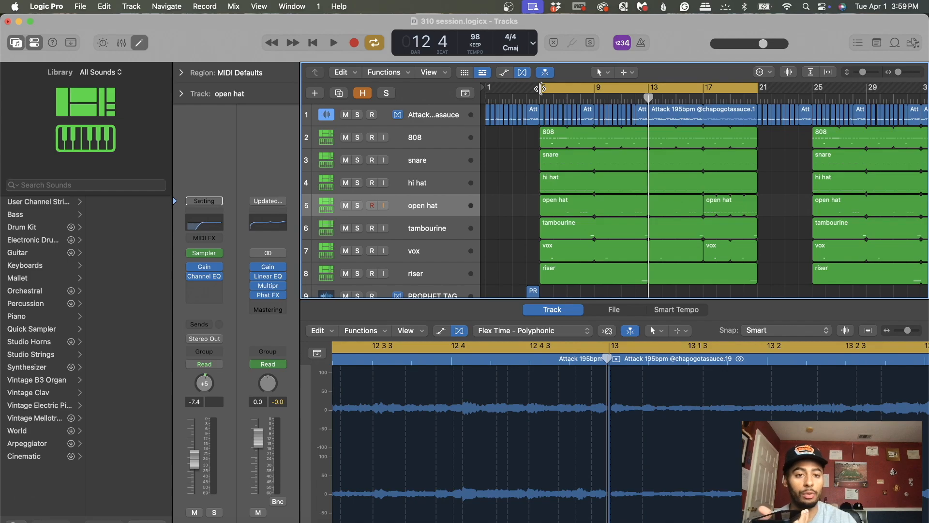
{"action": "left_click_drag", "start_coordinate": [541, 88], "coordinate": [487, 88]}
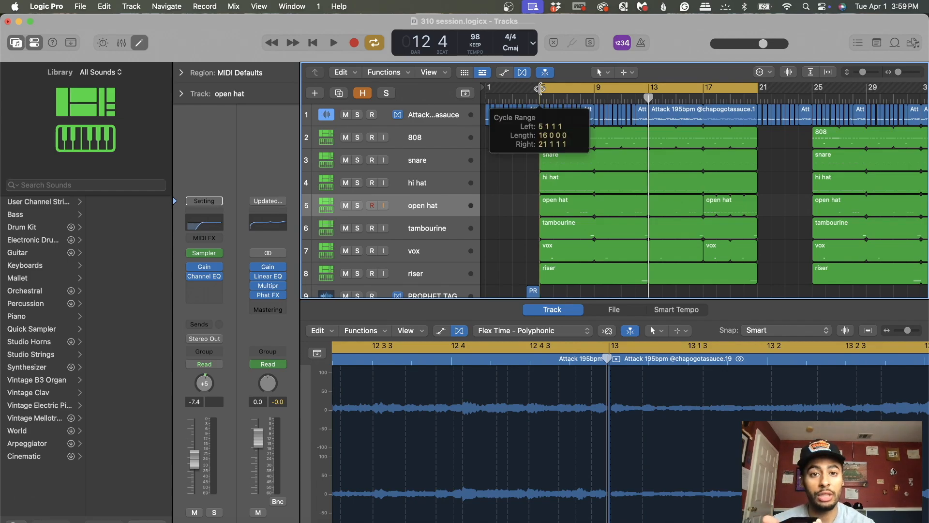
{"action": "left_click_drag", "start_coordinate": [898, 72], "coordinate": [896, 73]}
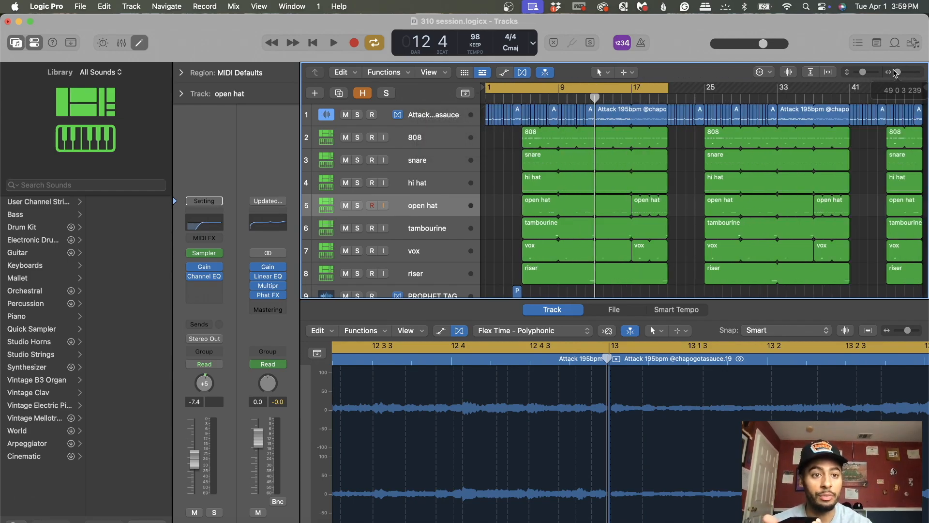
{"action": "left_click_drag", "start_coordinate": [667, 89], "coordinate": [926, 106]}
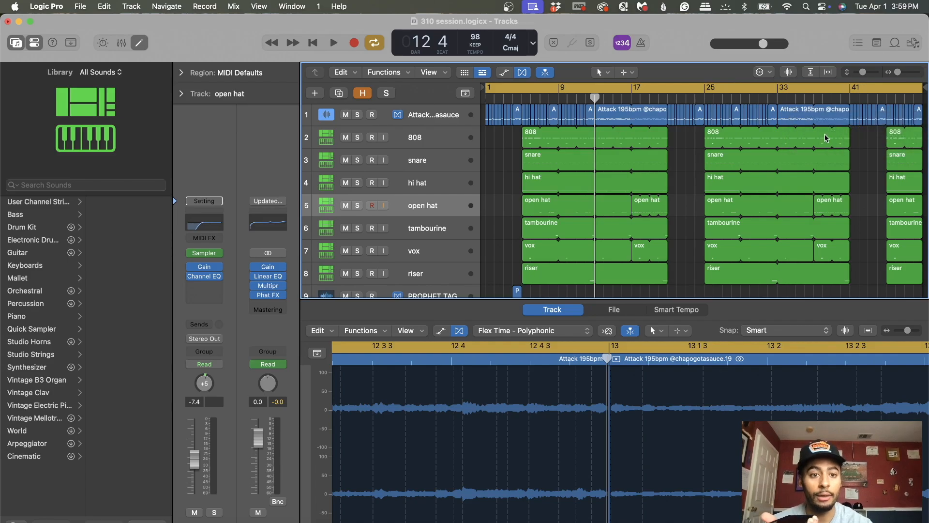
Step: Examine the melody sample track, and the snare, hi hat and open hat regions starting at bar 5
{"action": "left_click", "coordinate": [439, 119]}
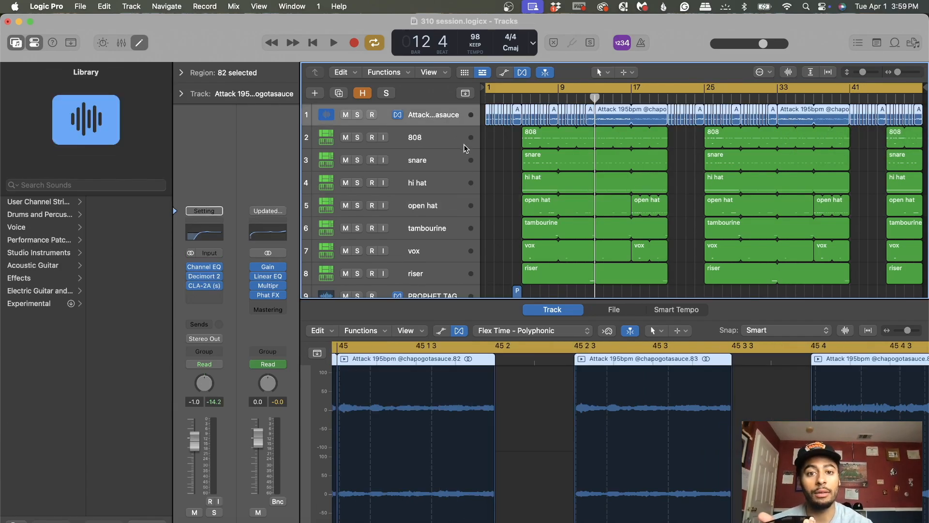
{"action": "left_click", "coordinate": [495, 146]}
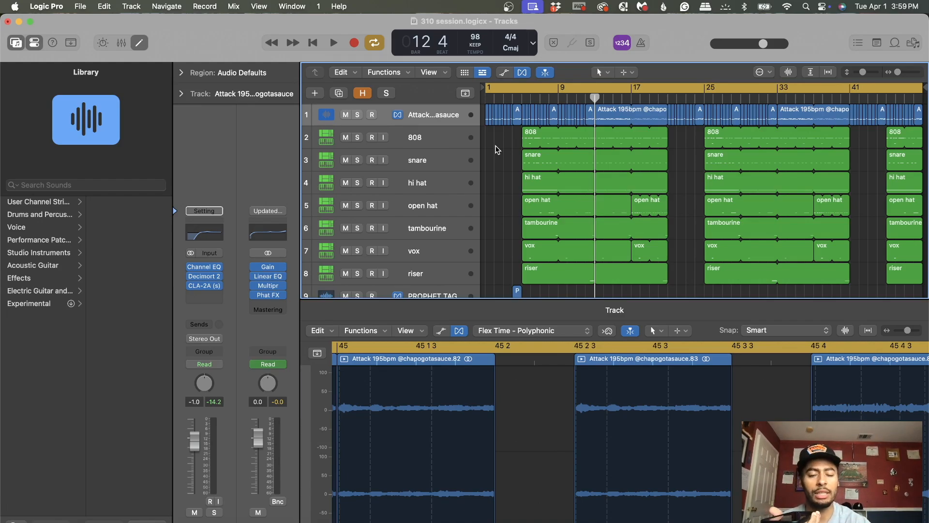
{"action": "left_click_drag", "start_coordinate": [899, 72], "coordinate": [903, 72]}
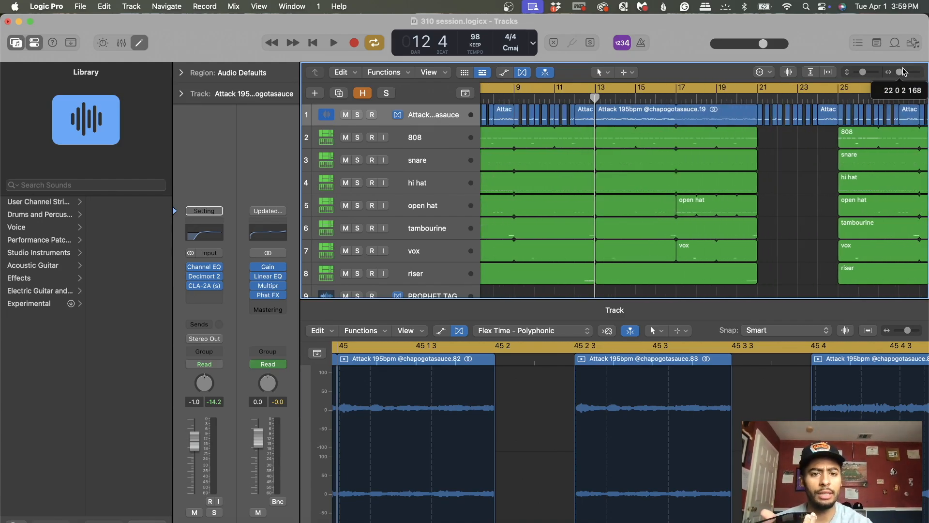
{"action": "scroll", "coordinate": [726, 145], "scroll_direction": "left", "scroll_amount": 4}
{"action": "left_click", "coordinate": [567, 99]}
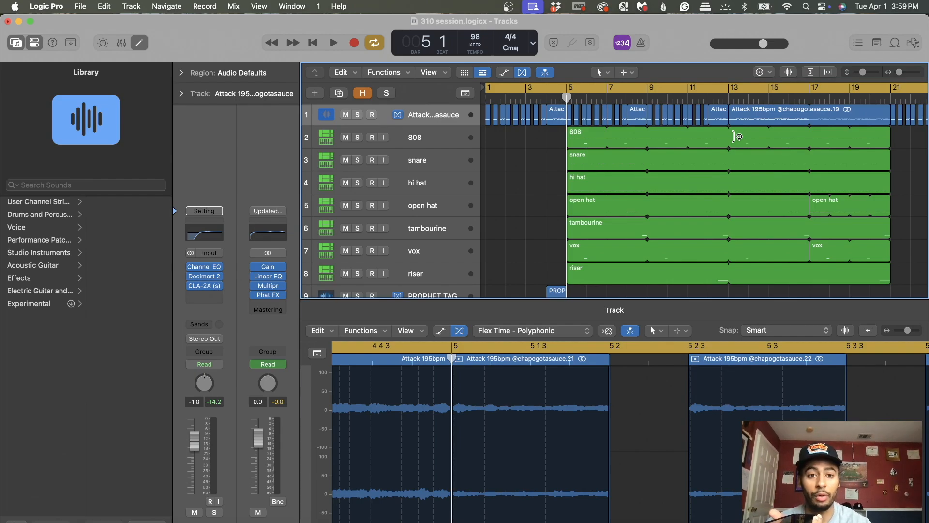
{"action": "left_click", "coordinate": [601, 164]}
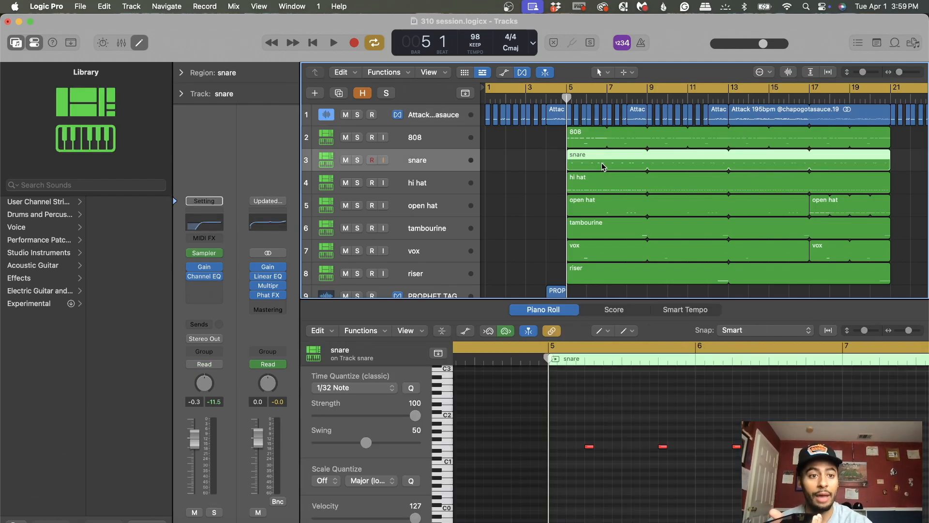
{"action": "left_click", "coordinate": [605, 188]}
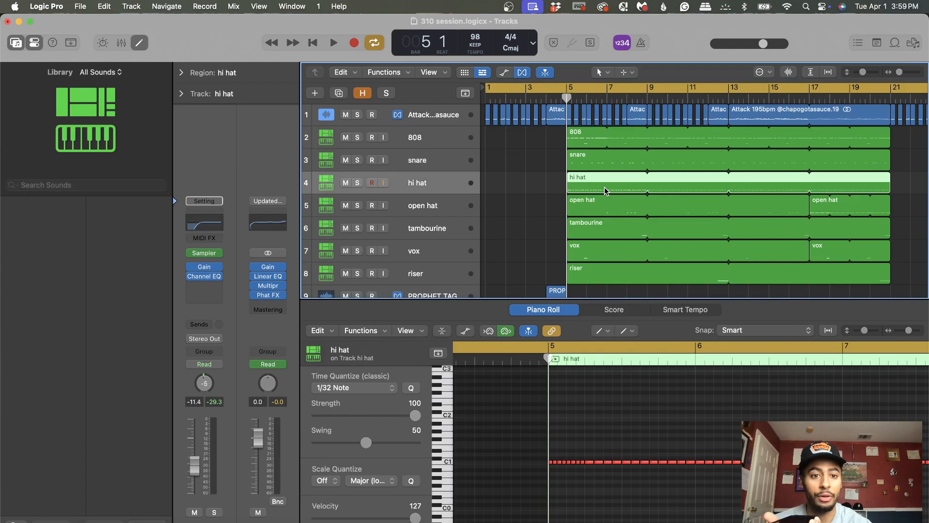
{"action": "left_click", "coordinate": [605, 211]}
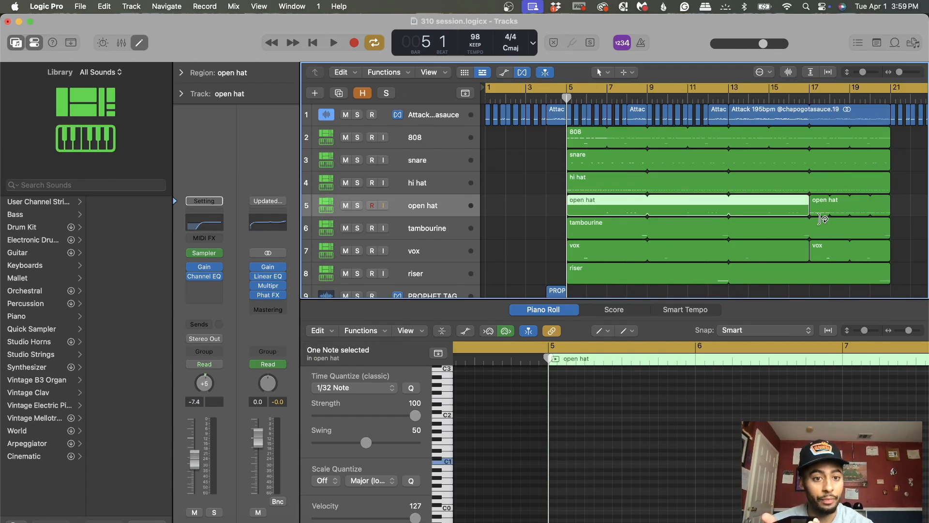
Step: Move the playhead to bar 17 and view the notes of the open hat region starting there
{"action": "scroll", "coordinate": [678, 193], "scroll_direction": "right", "scroll_amount": 3}
{"action": "left_click", "coordinate": [721, 98]}
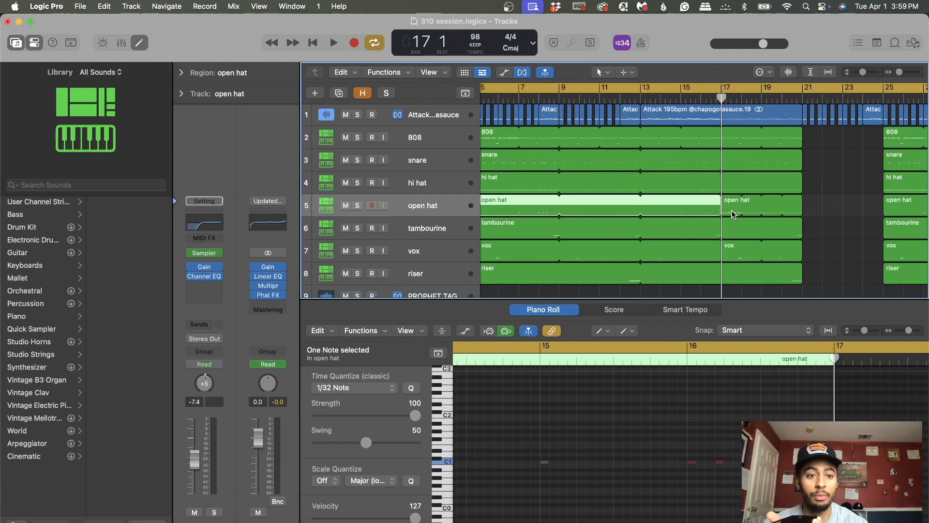
{"action": "scroll", "coordinate": [730, 212], "scroll_direction": "left", "scroll_amount": 2}
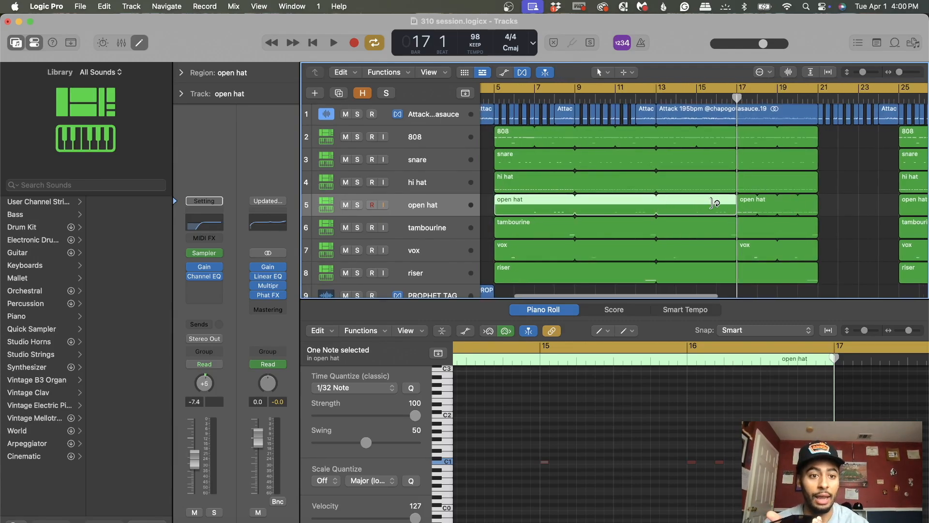
{"action": "left_click", "coordinate": [752, 206]}
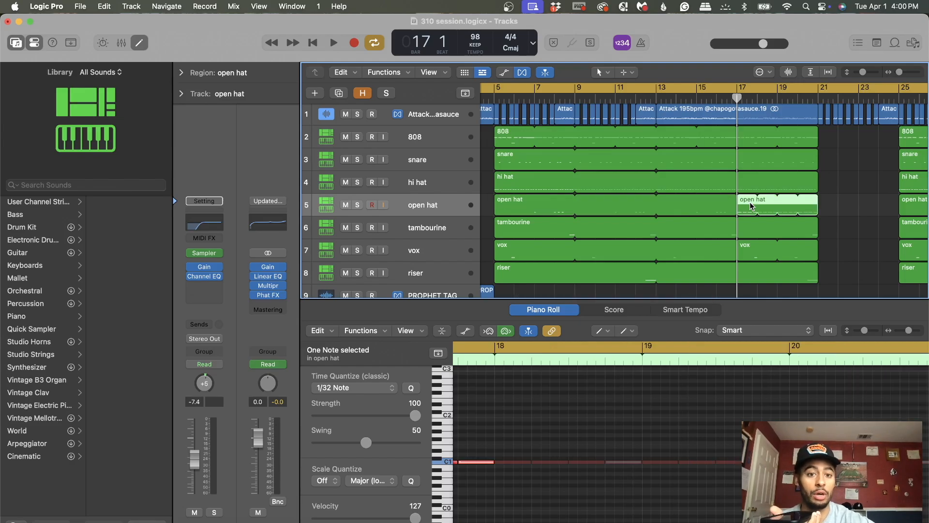
Step: Compare the notes of the vox regions starting at bars 5 and 17, and clear the region selection
{"action": "left_click", "coordinate": [744, 249]}
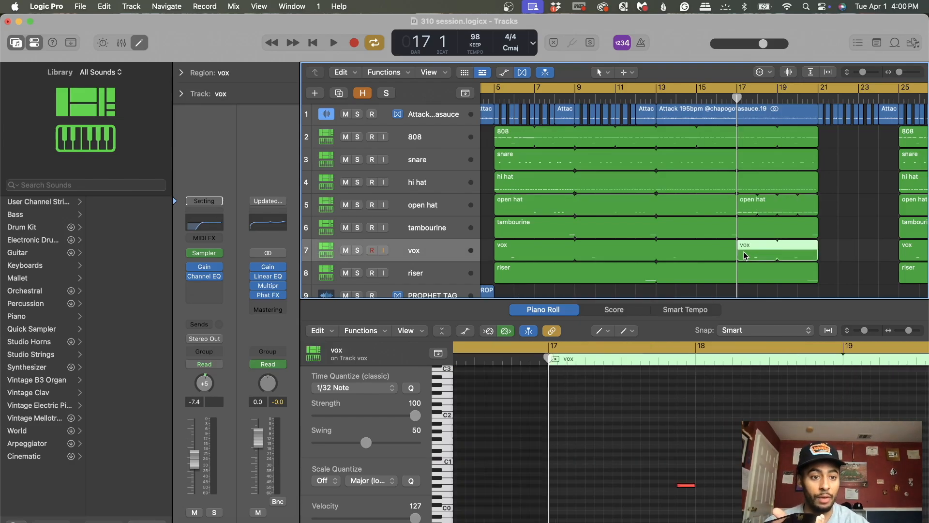
{"action": "left_click", "coordinate": [517, 253]}
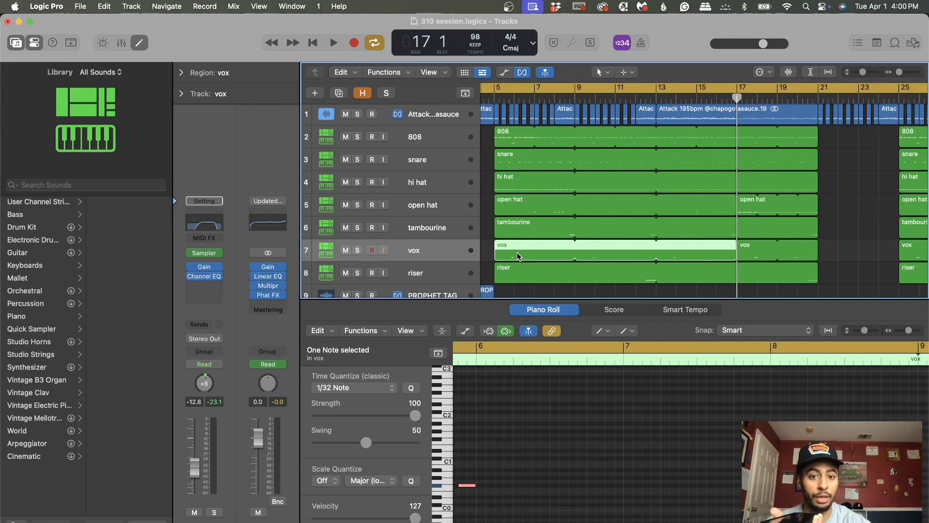
{"action": "left_click", "coordinate": [758, 252]}
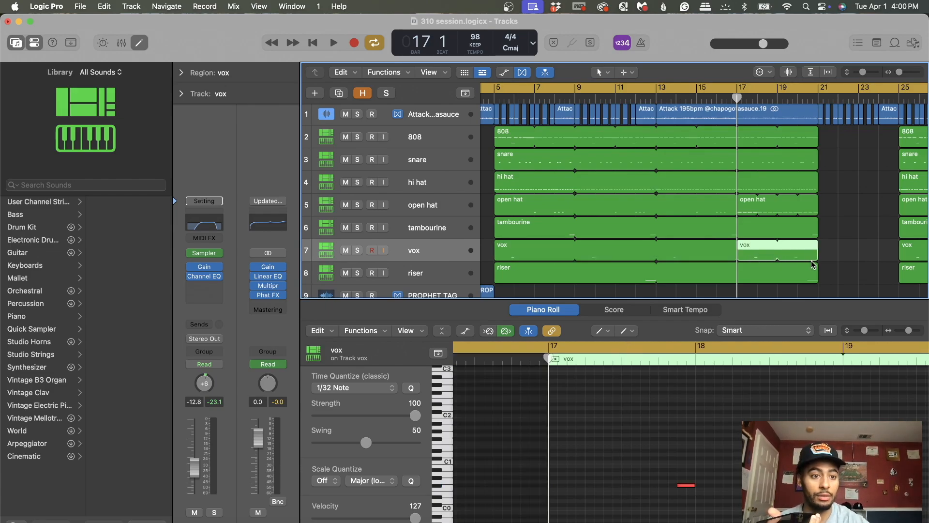
{"action": "left_click", "coordinate": [846, 261]}
{"action": "scroll", "coordinate": [845, 262], "scroll_direction": "left", "scroll_amount": 5}
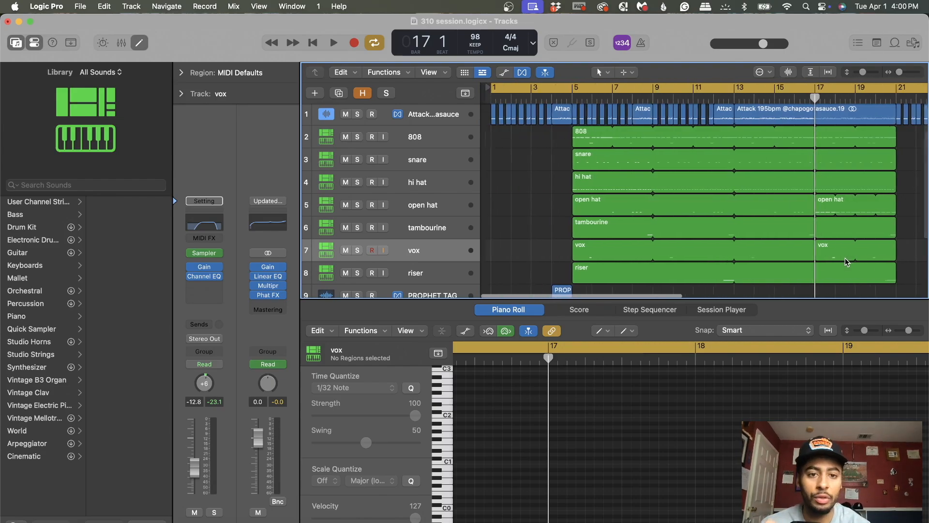
Step: Show the whole arrangement with the Piano Roll editor closed and no region selected
{"action": "left_click_drag", "start_coordinate": [898, 72], "coordinate": [884, 76]}
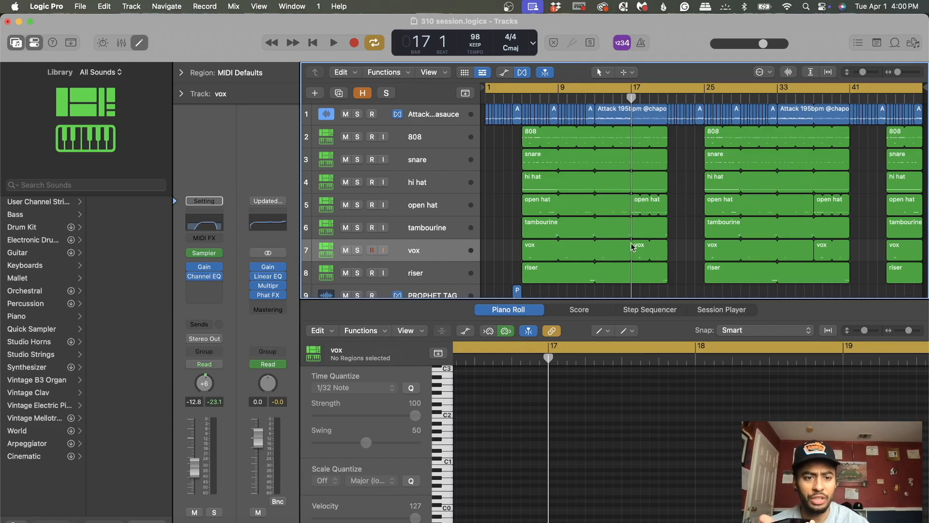
{"action": "left_click", "coordinate": [634, 202]}
{"action": "left_click", "coordinate": [139, 42]}
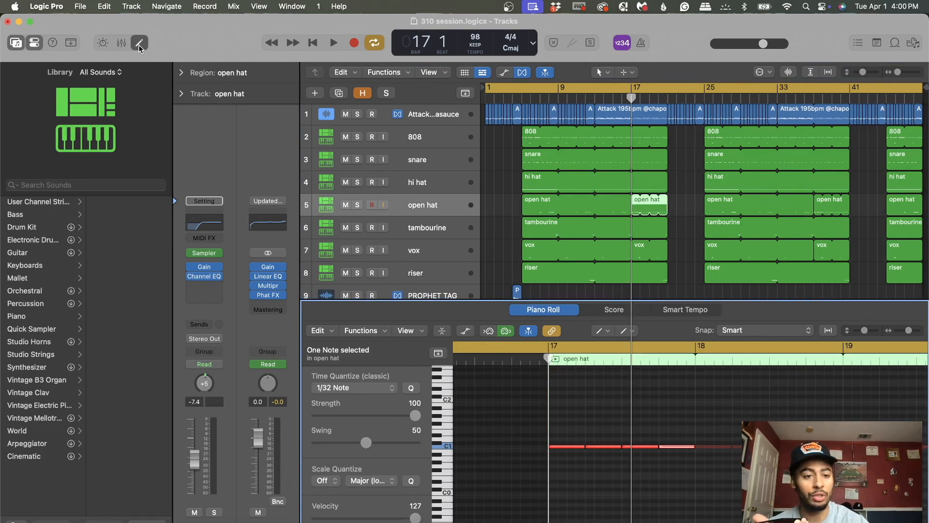
{"action": "left_click", "coordinate": [703, 330]}
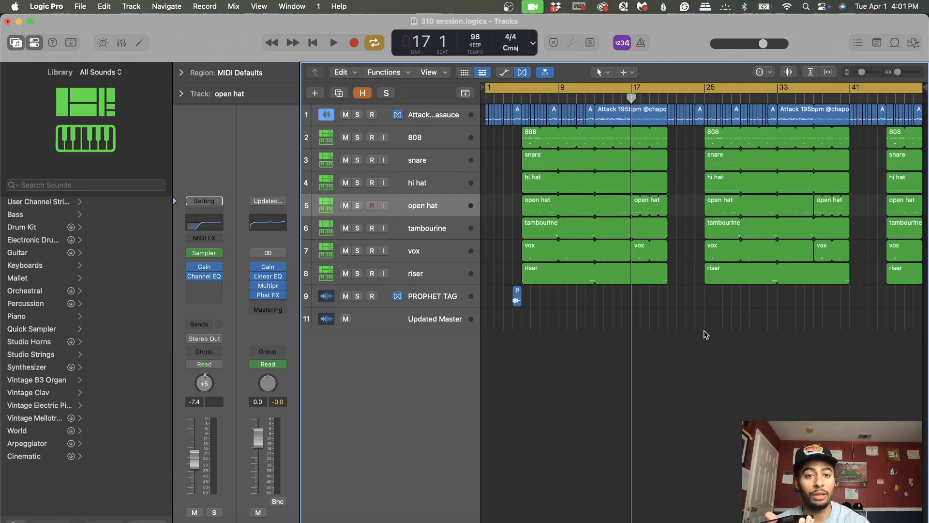
Step: Review the section starting at bar 5 from its opening, and return the playhead to bar 1
{"action": "left_click", "coordinate": [522, 99]}
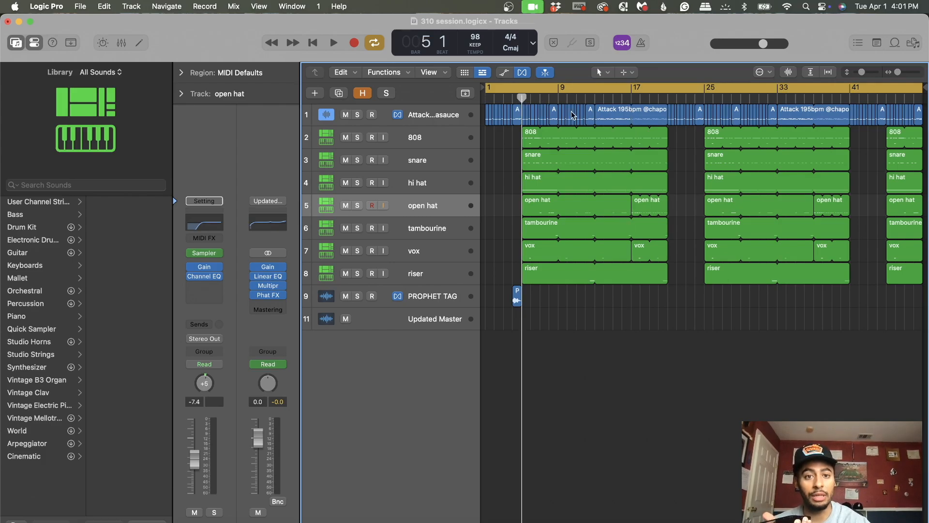
{"action": "left_click", "coordinate": [536, 102]}
{"action": "left_click", "coordinate": [522, 100]}
{"action": "double_click", "coordinate": [531, 99]}
{"action": "double_click", "coordinate": [547, 98]}
{"action": "left_click", "coordinate": [522, 99]}
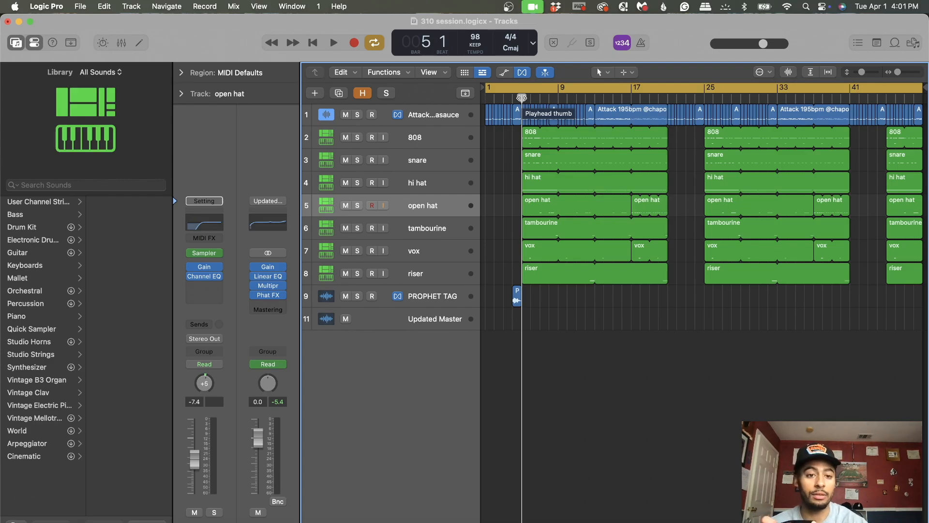
{"action": "left_click", "coordinate": [313, 42]}
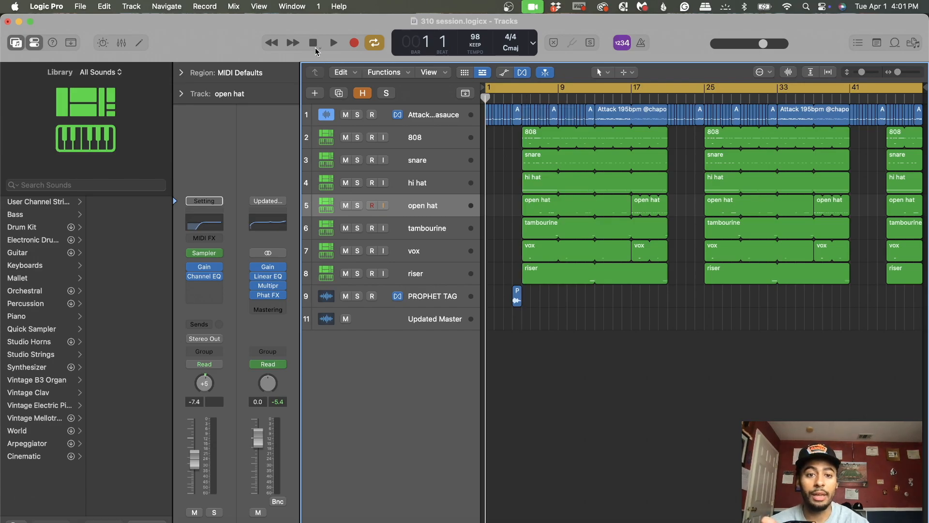